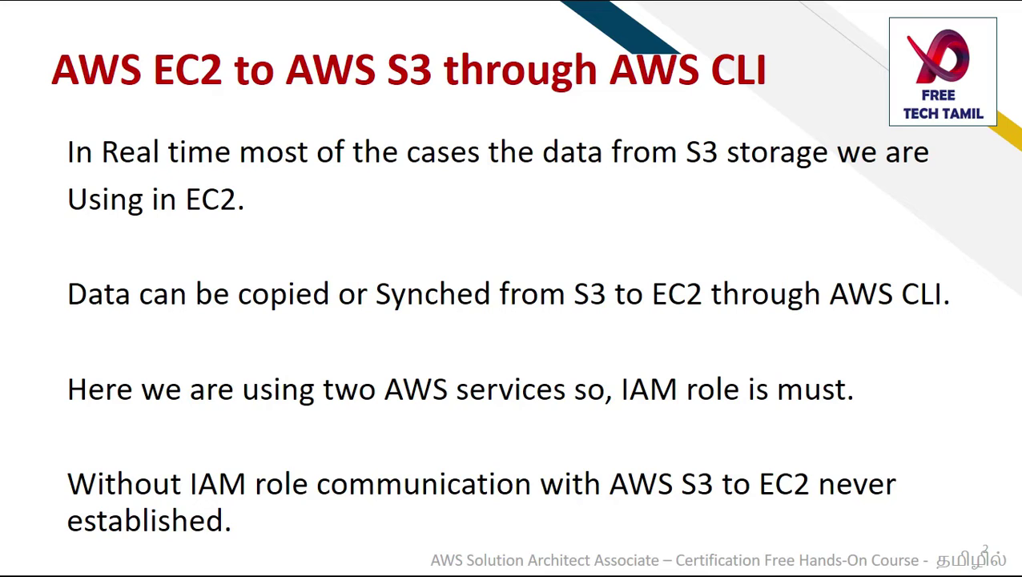
Advance the slideshow to the slide with the aws s3 cp and sync commands.
{"action": "key", "text": "Right"}
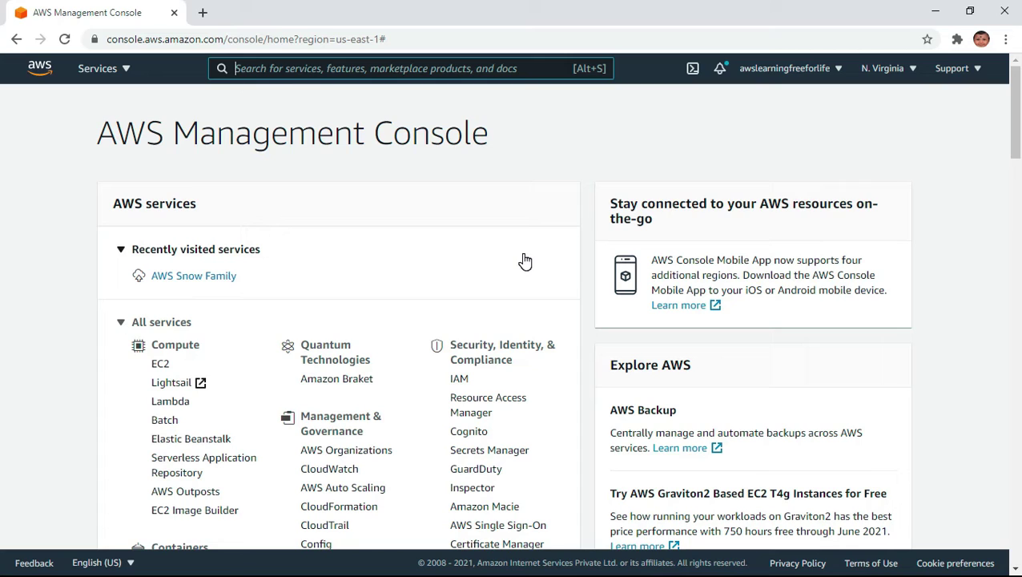
In IAM Roles, start a new role with EC2 as the trusted service and reach permissions.
{"action": "type", "text": "IAM"}
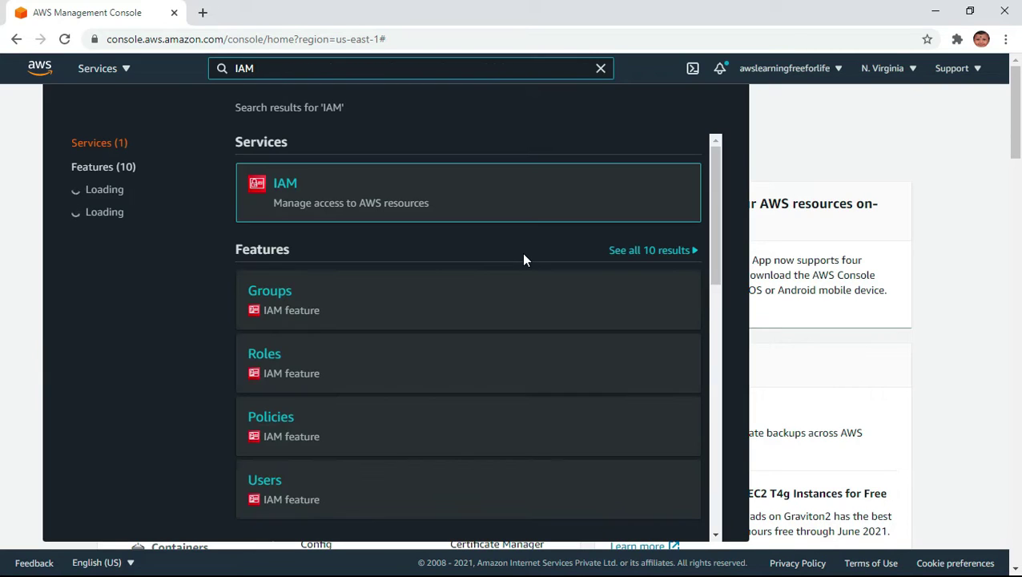
{"action": "left_click", "coordinate": [285, 187]}
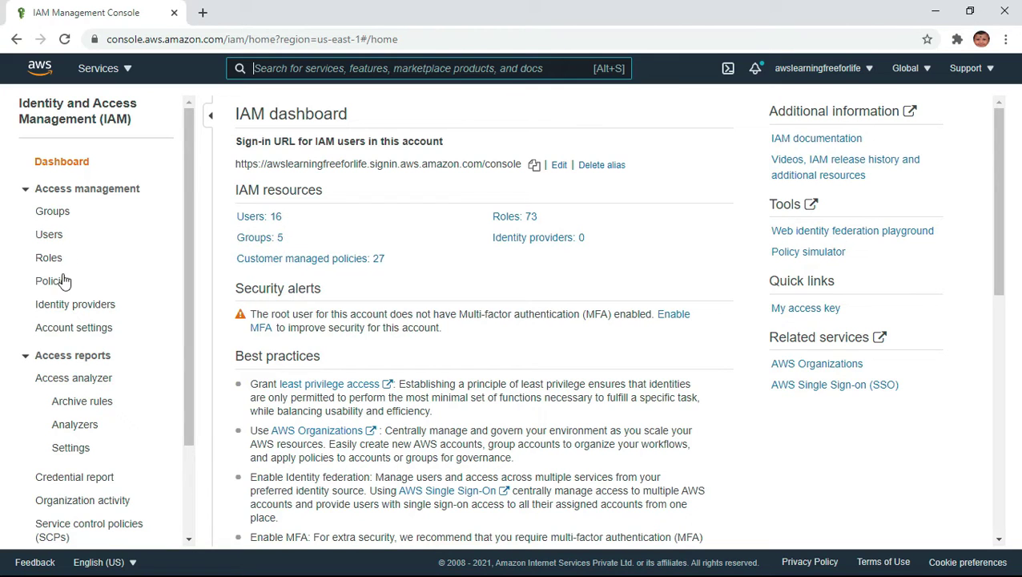
{"action": "left_click", "coordinate": [49, 257]}
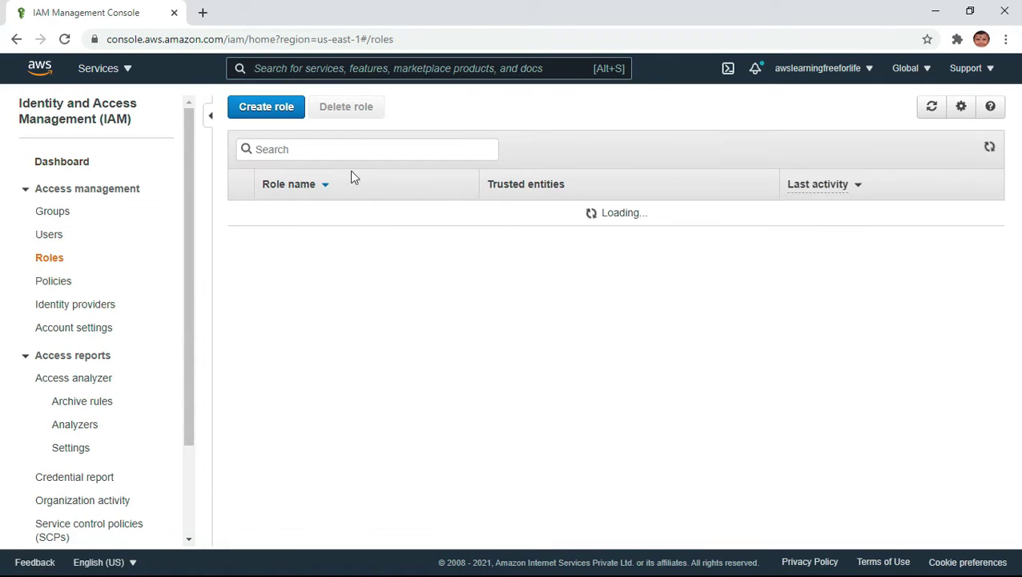
{"action": "left_click", "coordinate": [280, 463]}
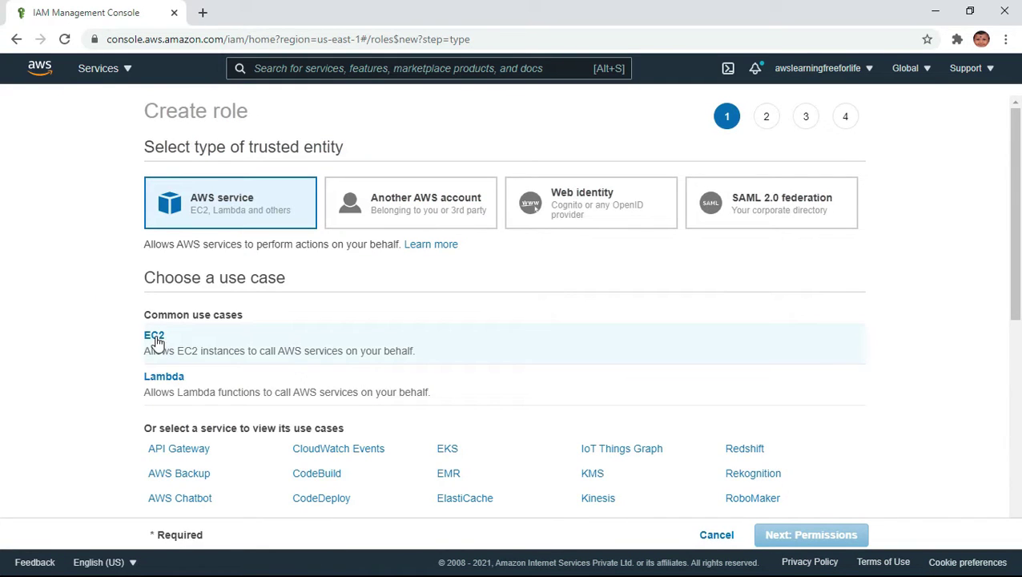
{"action": "left_click", "coordinate": [160, 342]}
{"action": "scroll", "coordinate": [4, 437], "scroll_direction": "down", "scroll_amount": 4}
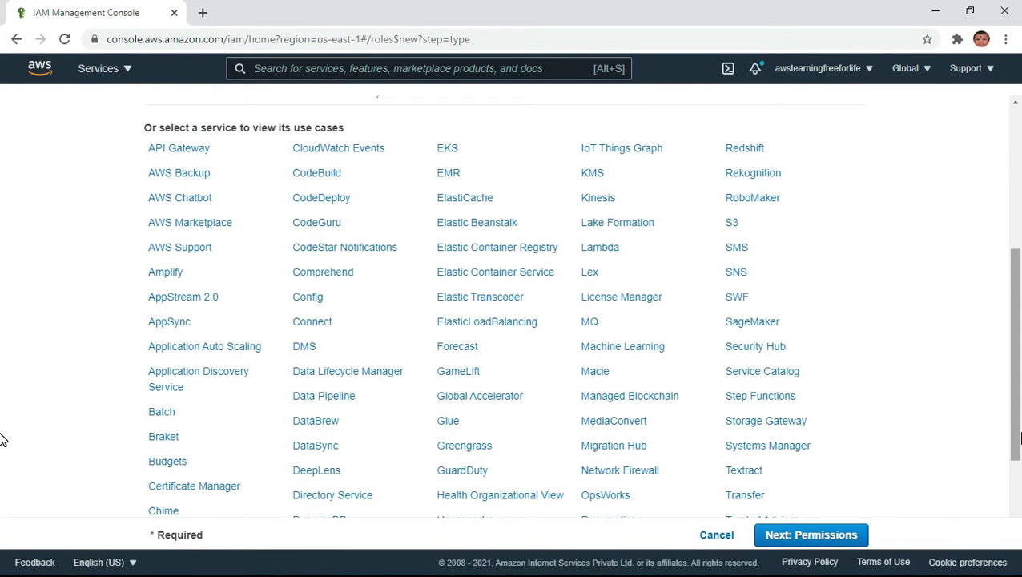
{"action": "scroll", "coordinate": [4, 434], "scroll_direction": "up", "scroll_amount": 3}
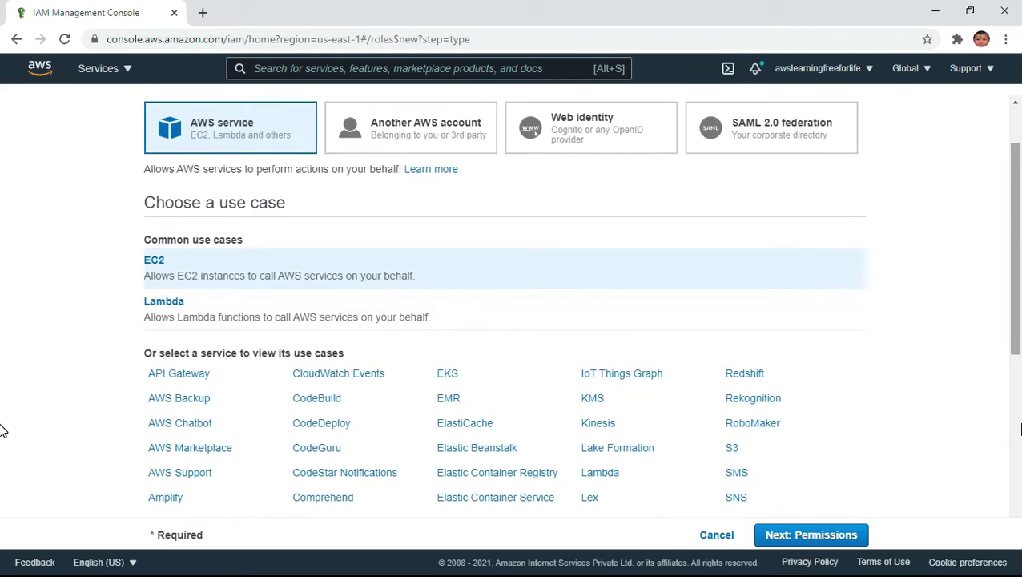
{"action": "left_click", "coordinate": [824, 534]}
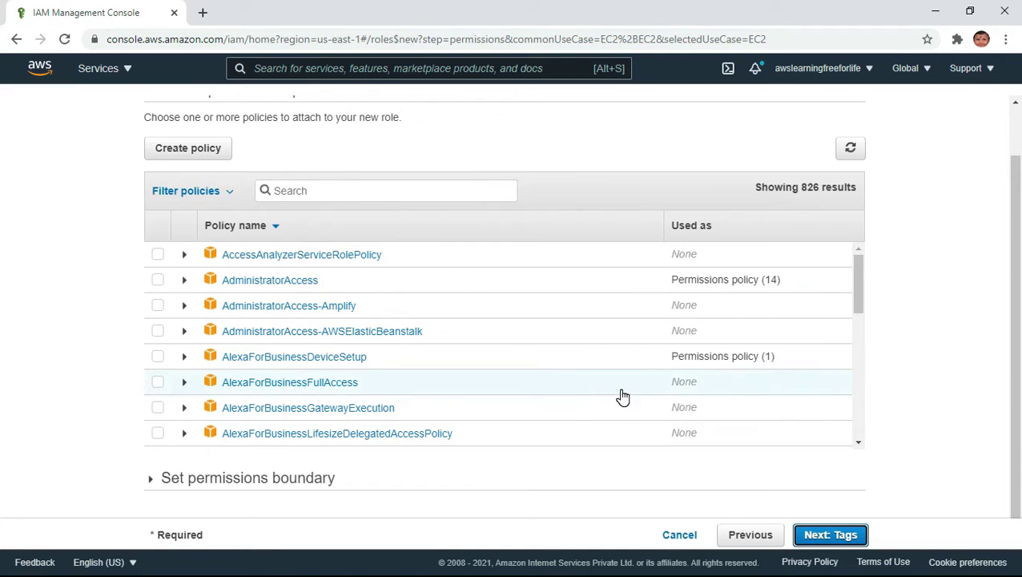
Attach the AmazonS3FullAccess and AmazonEC2FullAccess policies to the new role.
{"action": "left_click", "coordinate": [336, 189]}
{"action": "type", "text": "S"}
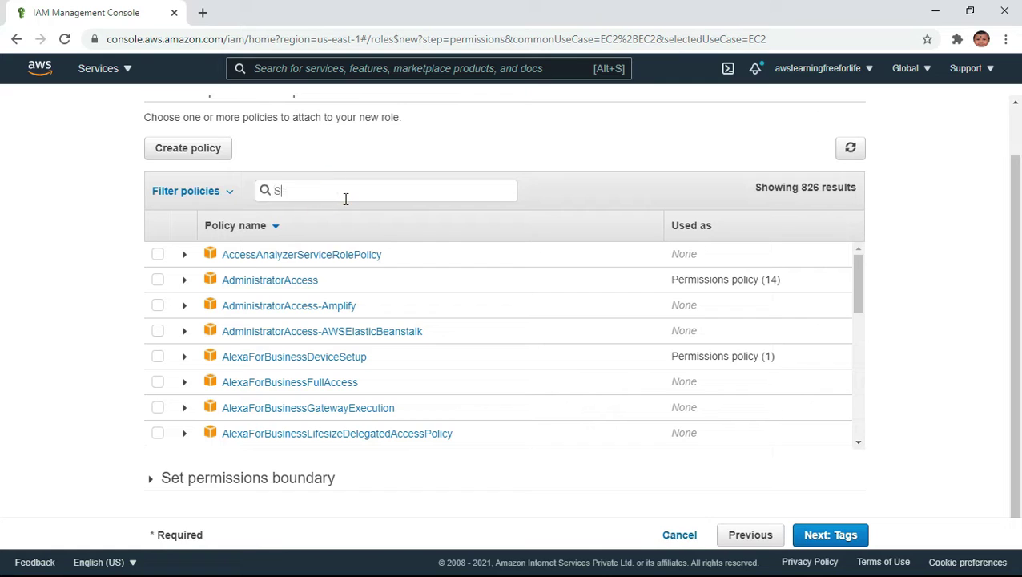
{"action": "type", "text": "3"}
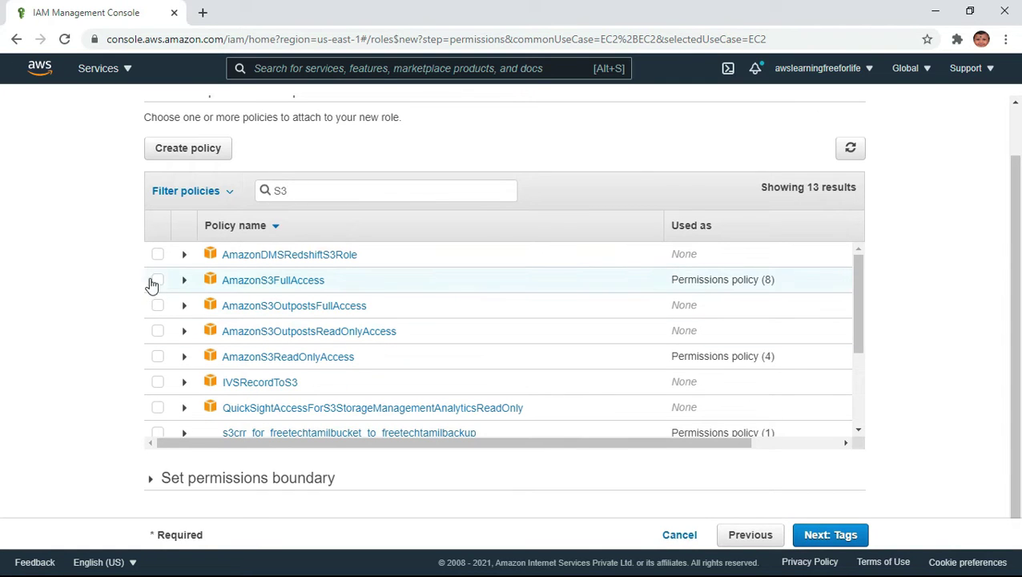
{"action": "left_click", "coordinate": [157, 279]}
{"action": "left_click", "coordinate": [828, 536]}
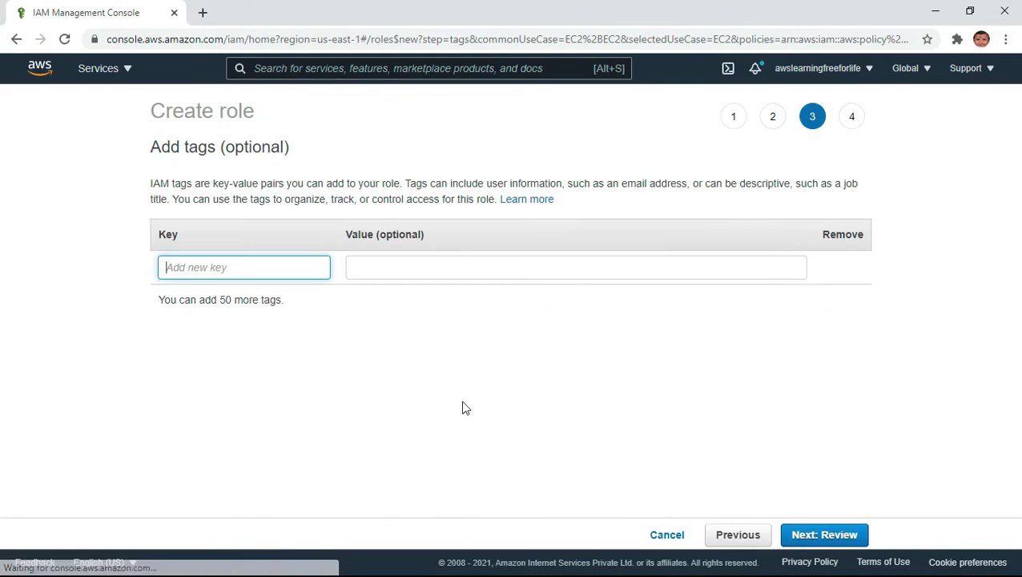
{"action": "left_click", "coordinate": [741, 539]}
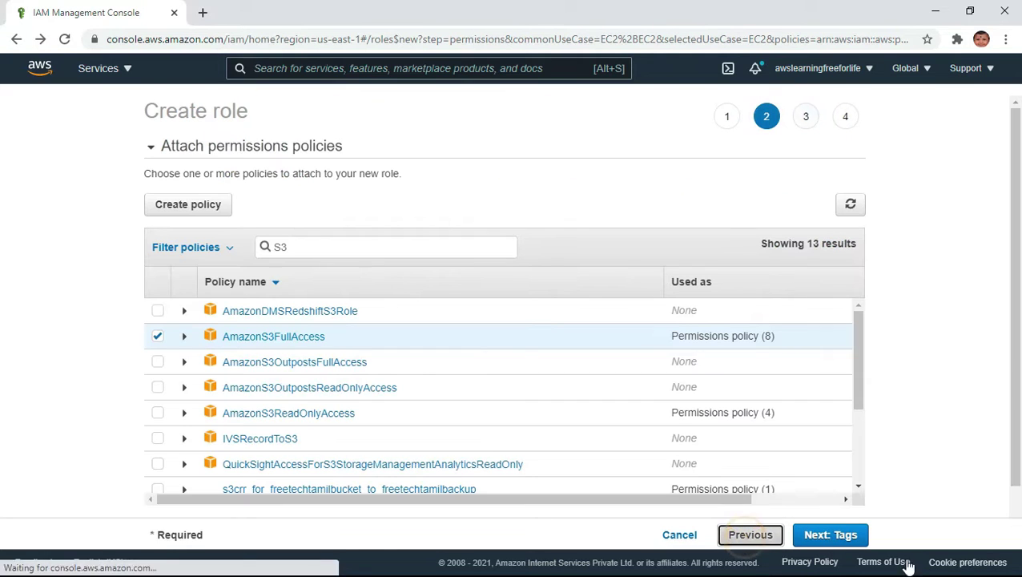
{"action": "double_click", "coordinate": [309, 247]}
{"action": "type", "text": "EC2"}
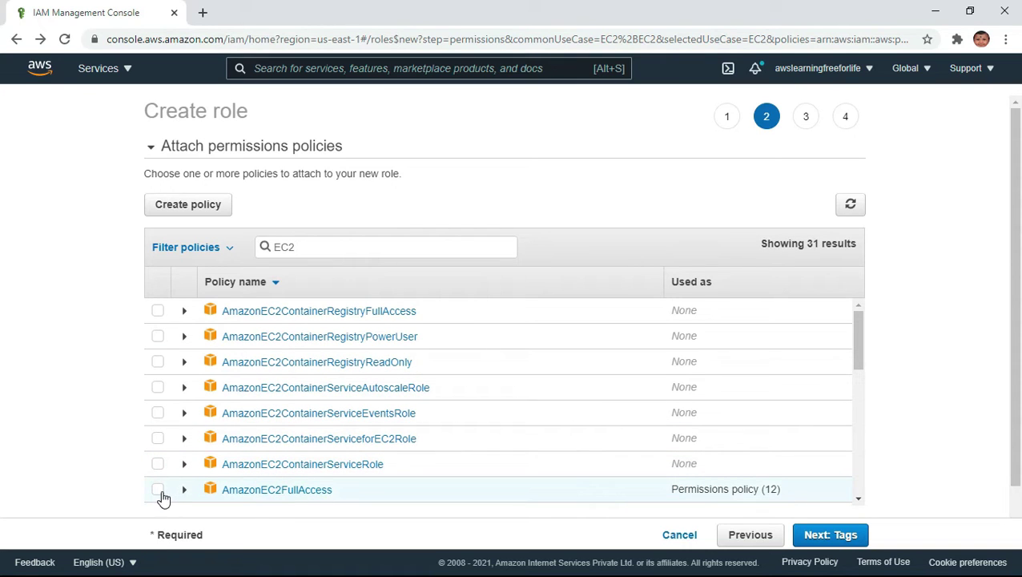
{"action": "left_click", "coordinate": [158, 491]}
{"action": "left_click", "coordinate": [842, 543]}
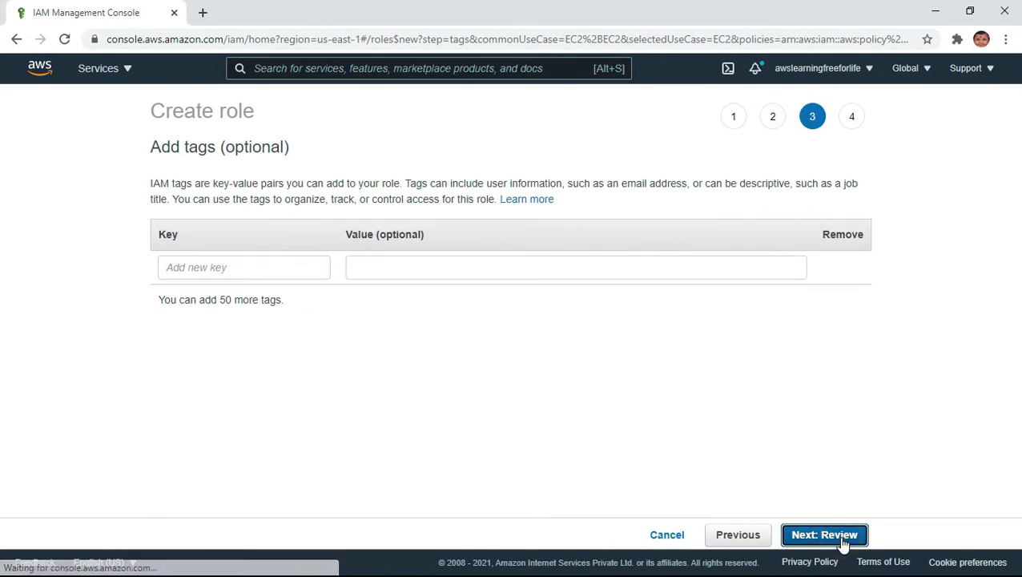
Tag the role with key Name and value EC2toS3.
{"action": "left_click", "coordinate": [265, 270]}
{"action": "type", "text": "N"}
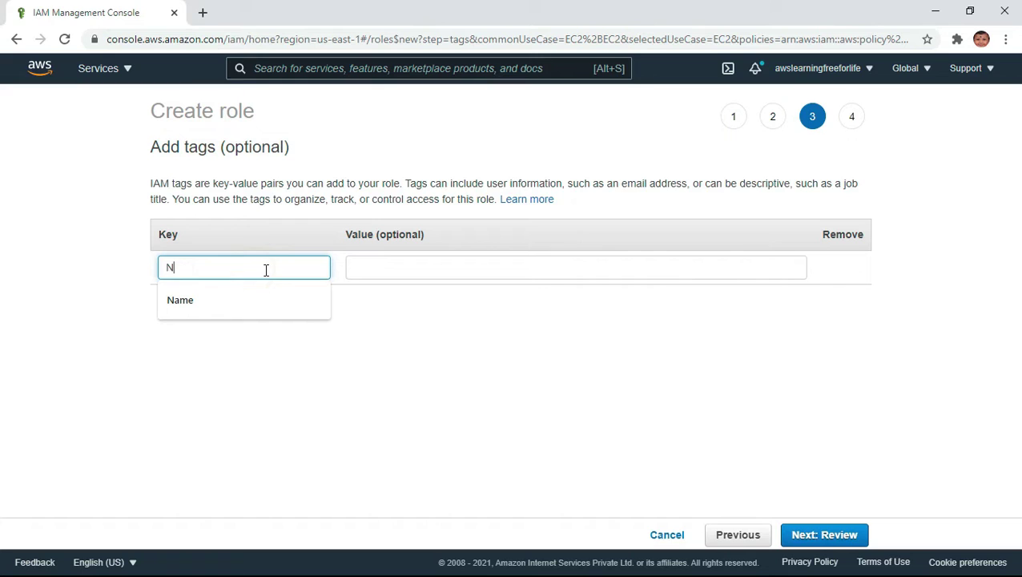
{"action": "type", "text": "ame"}
{"action": "key", "text": "Tab"}
{"action": "type", "text": "EC"}
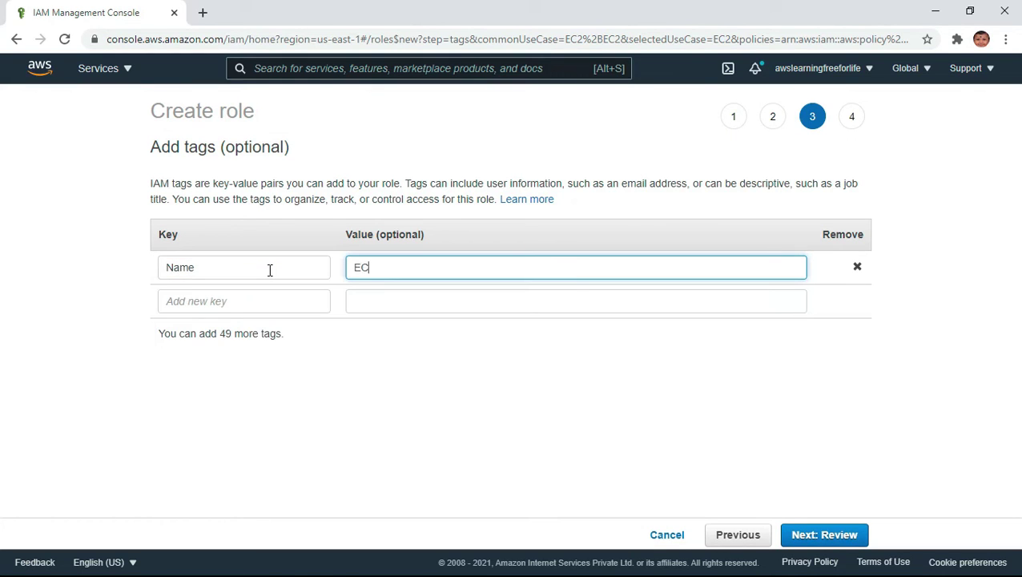
{"action": "type", "text": "2to"}
{"action": "type", "text": "S3"}
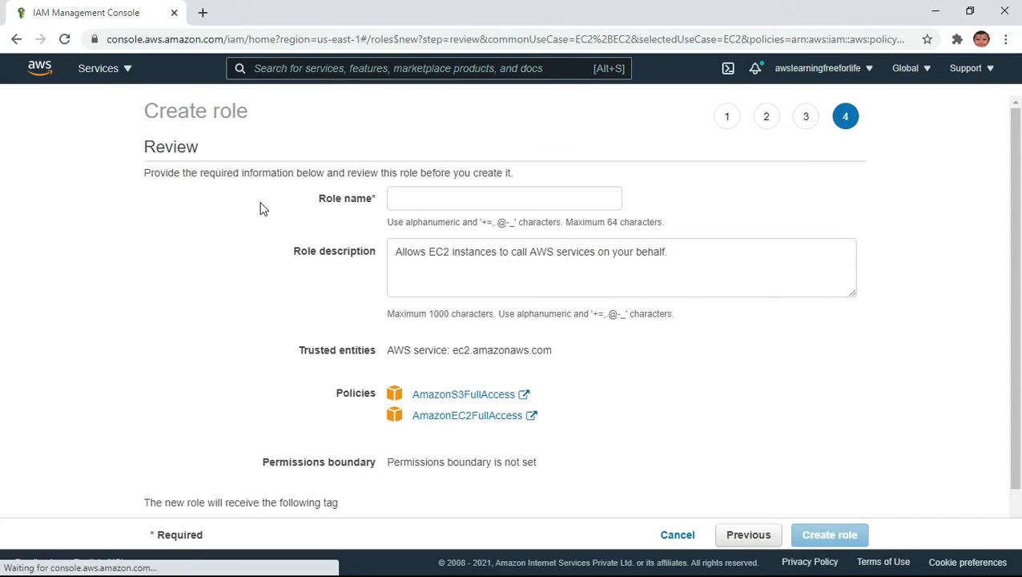
Name the role EC2toS3, create it, and find it in the Roles list.
{"action": "left_click", "coordinate": [417, 198]}
{"action": "type", "text": "EC2"}
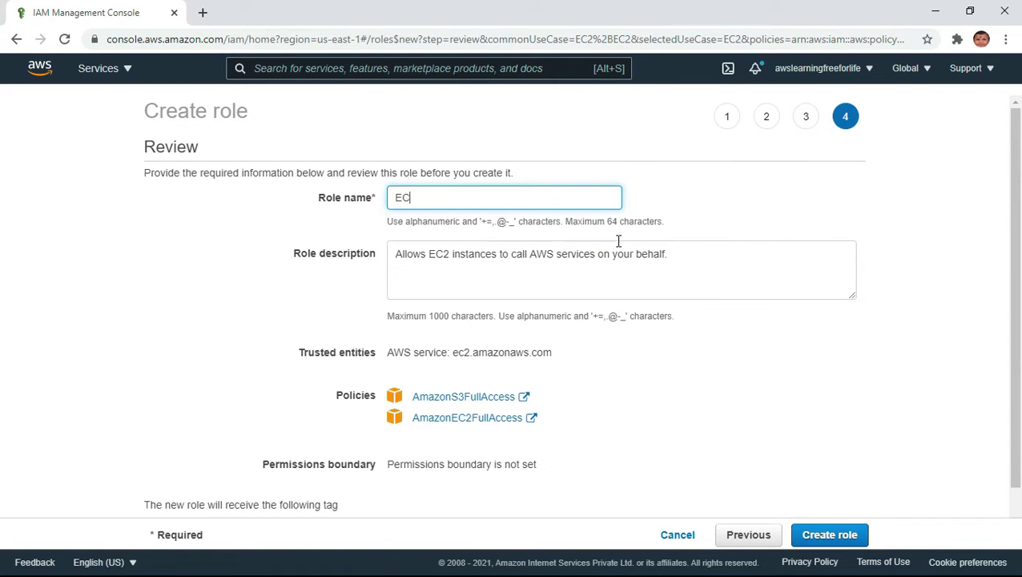
{"action": "type", "text": "toS3"}
{"action": "left_click", "coordinate": [854, 541]}
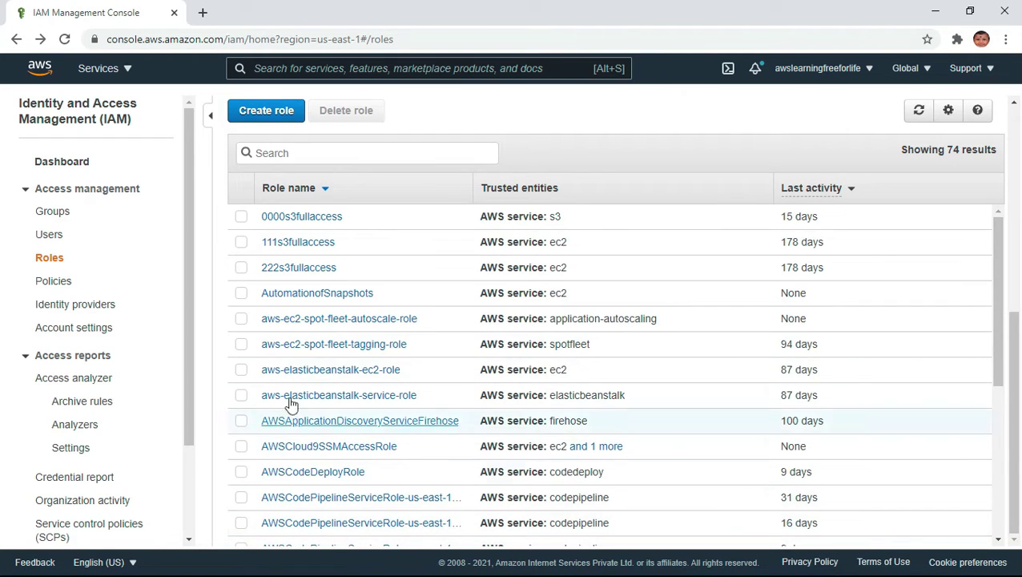
{"action": "scroll", "coordinate": [352, 366], "scroll_direction": "down", "scroll_amount": 3}
{"action": "scroll", "coordinate": [371, 406], "scroll_direction": "down", "scroll_amount": 1}
{"action": "scroll", "coordinate": [372, 406], "scroll_direction": "down", "scroll_amount": 3}
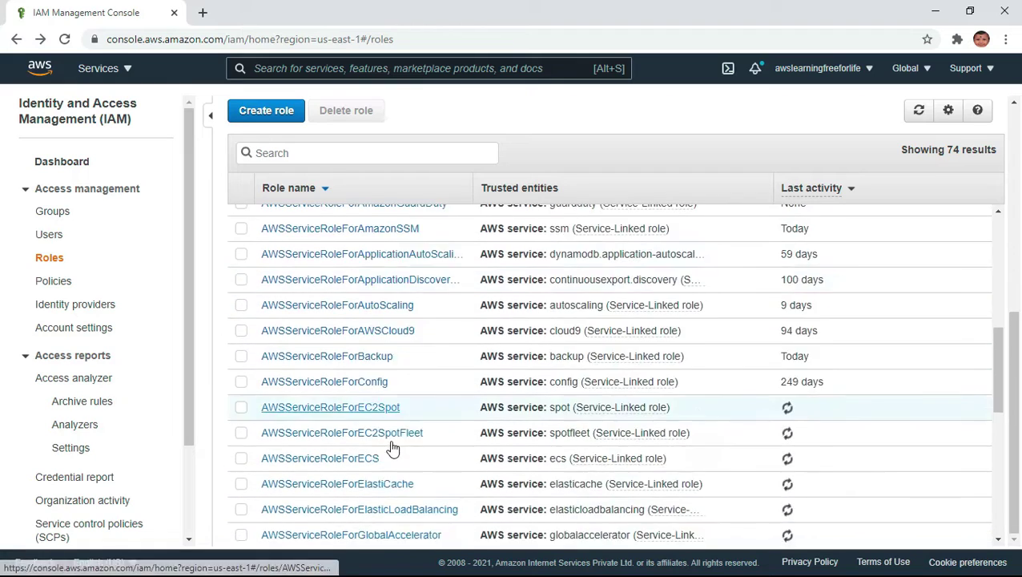
{"action": "scroll", "coordinate": [388, 447], "scroll_direction": "down", "scroll_amount": 3}
{"action": "scroll", "coordinate": [390, 447], "scroll_direction": "down", "scroll_amount": 3}
{"action": "scroll", "coordinate": [392, 457], "scroll_direction": "down", "scroll_amount": 2}
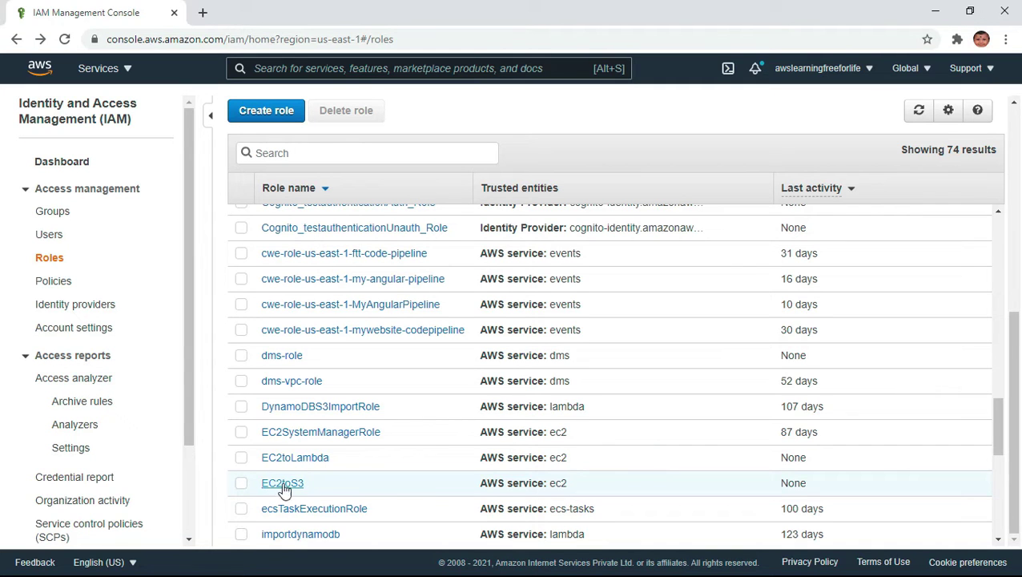
{"action": "scroll", "coordinate": [776, 401], "scroll_direction": "up", "scroll_amount": 5}
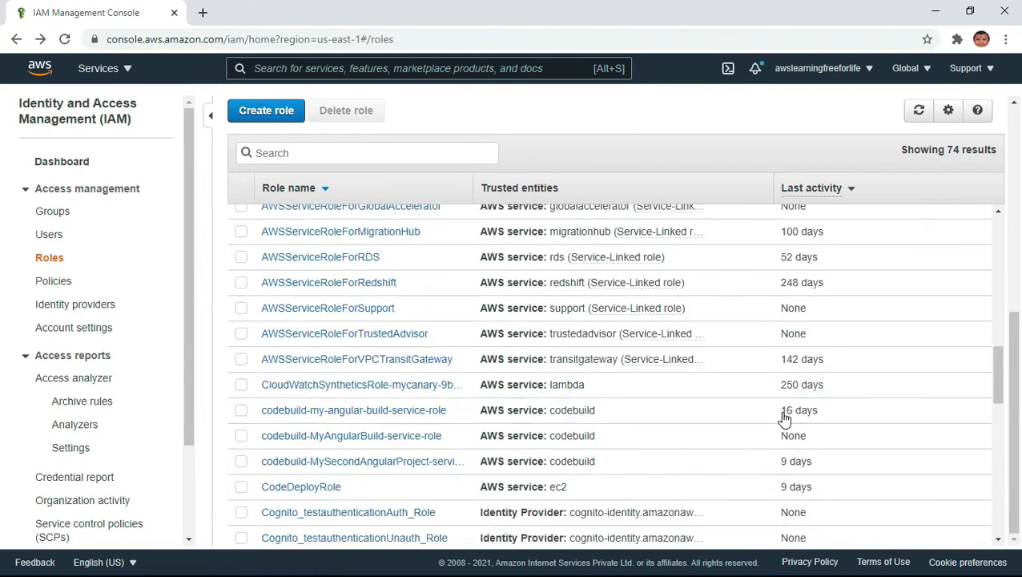
{"action": "scroll", "coordinate": [784, 419], "scroll_direction": "up", "scroll_amount": 5}
{"action": "scroll", "coordinate": [784, 419], "scroll_direction": "up", "scroll_amount": 4}
In EC2, start launching a new instance from the Amazon Linux 2 image.
{"action": "left_click", "coordinate": [104, 72]}
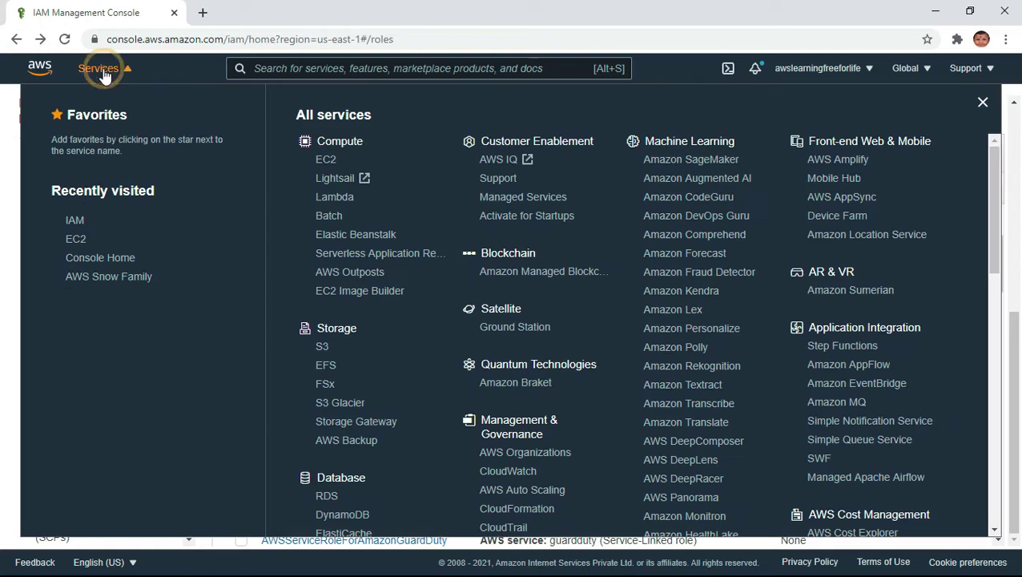
{"action": "left_click", "coordinate": [76, 240]}
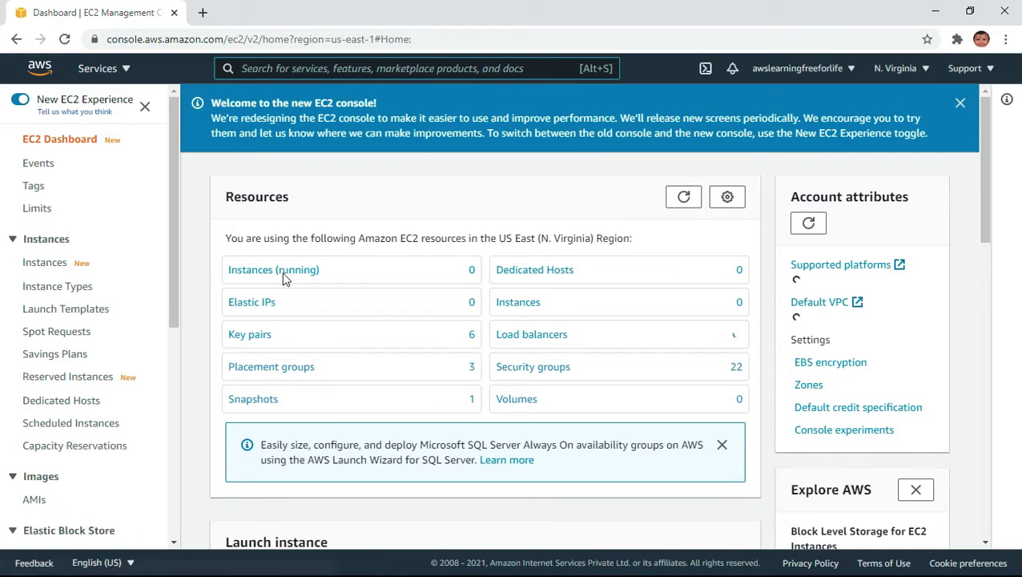
{"action": "left_click", "coordinate": [294, 272]}
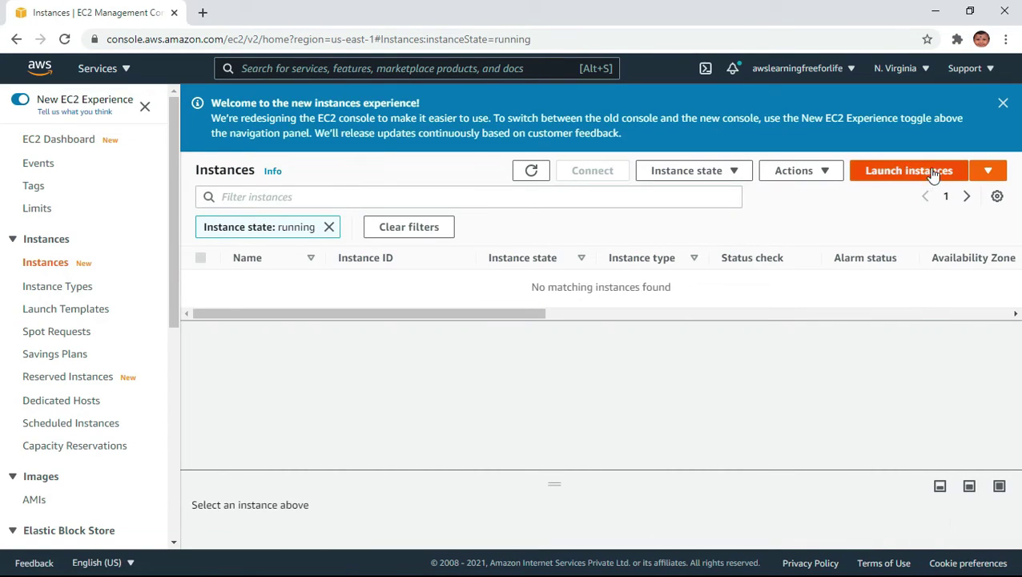
{"action": "left_click", "coordinate": [933, 171]}
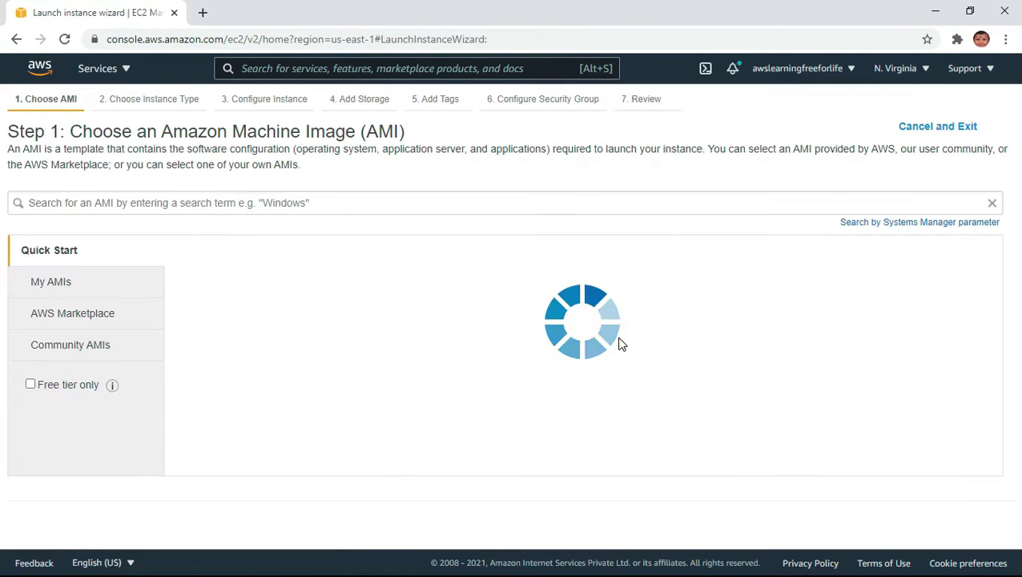
{"action": "left_click", "coordinate": [933, 281]}
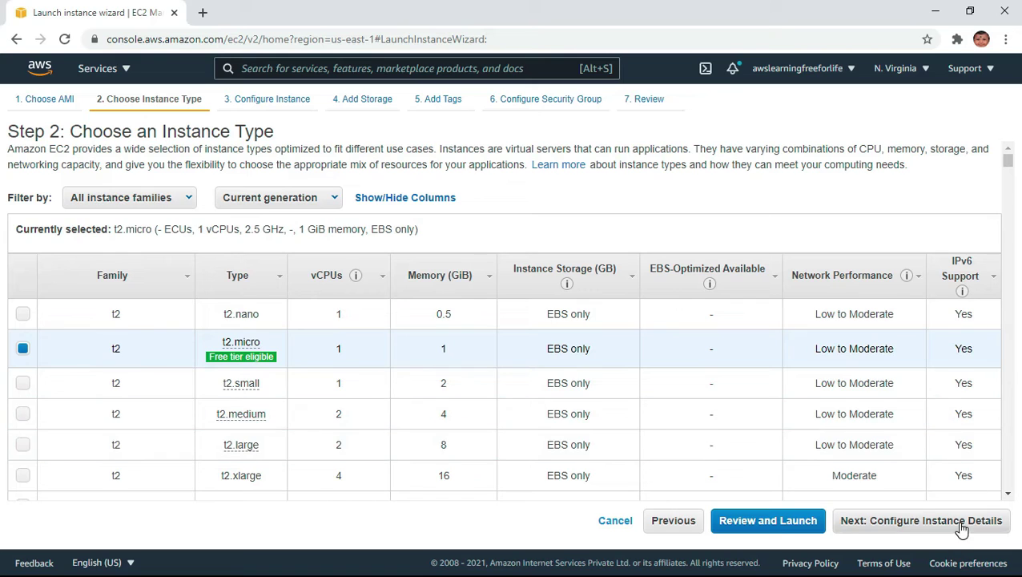
{"action": "left_click", "coordinate": [958, 527]}
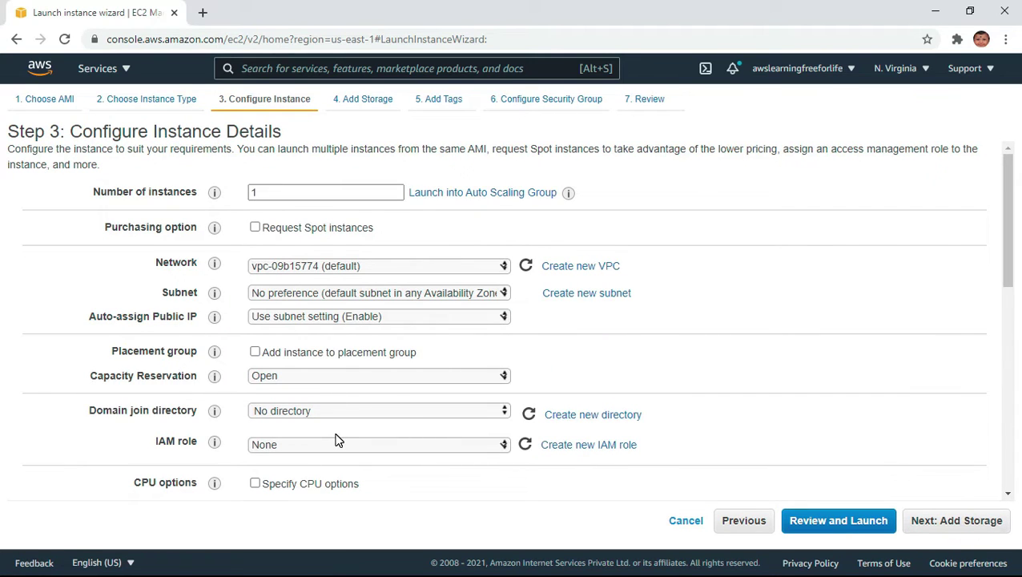
Assign the EC2toS3 IAM role to the instance and continue to storage.
{"action": "scroll", "coordinate": [336, 439], "scroll_direction": "down", "scroll_amount": 1}
{"action": "left_click", "coordinate": [314, 370]}
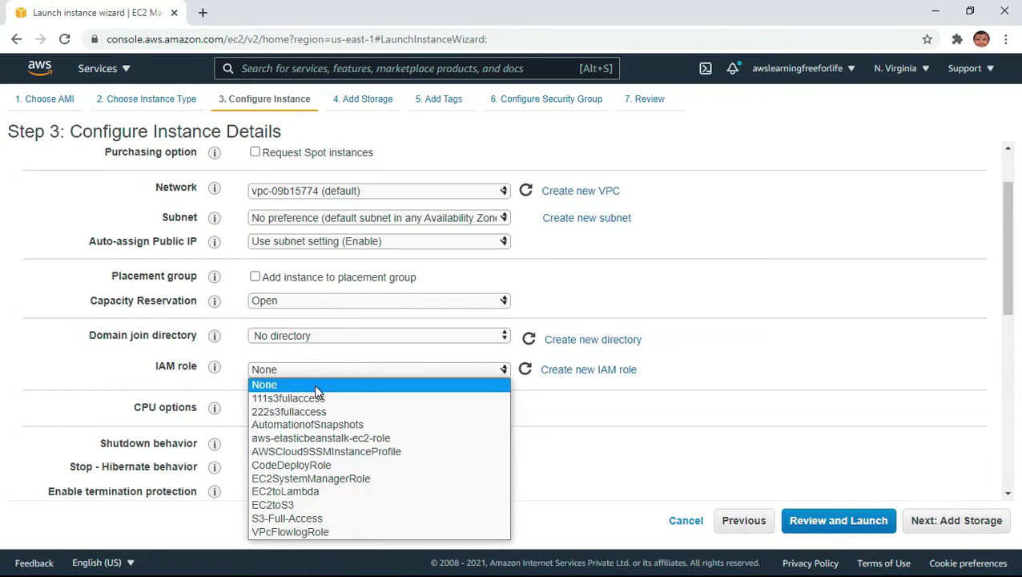
{"action": "left_click", "coordinate": [324, 504]}
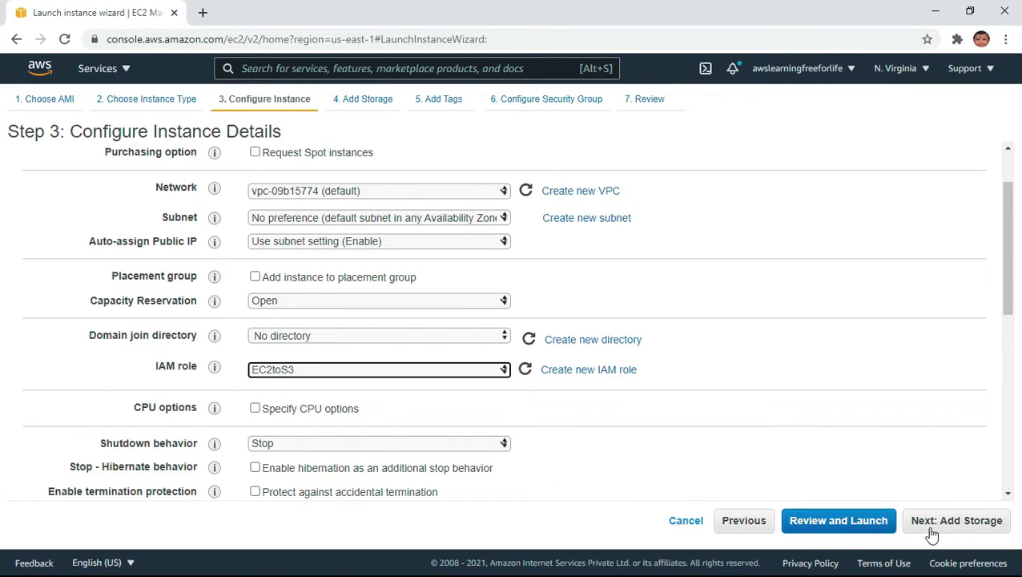
{"action": "left_click", "coordinate": [979, 522]}
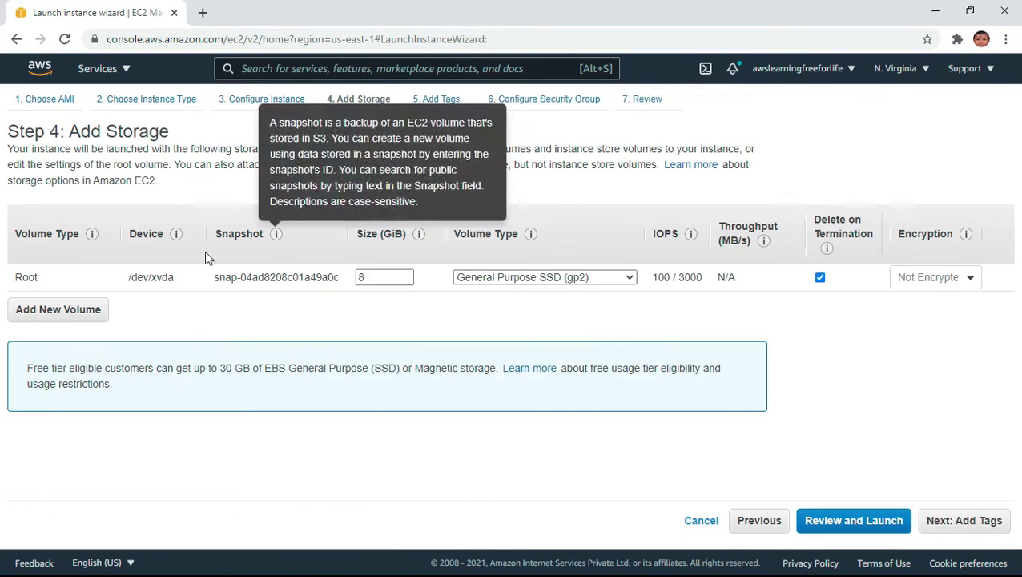
Add a Name tag with value Ec2toS3-Example to the instance.
{"action": "left_click", "coordinate": [365, 280]}
{"action": "left_click", "coordinate": [985, 521]}
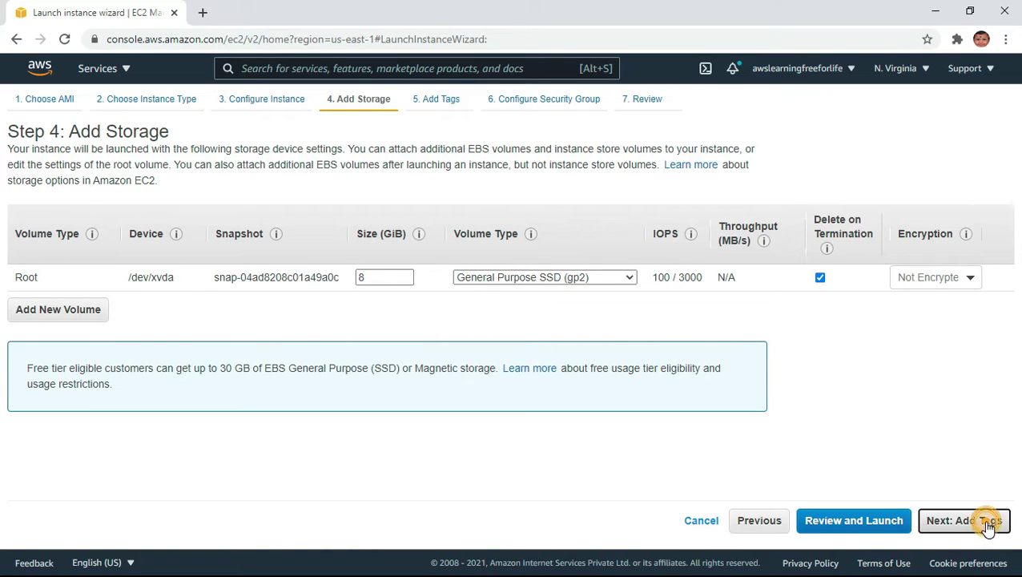
{"action": "left_click", "coordinate": [32, 353]}
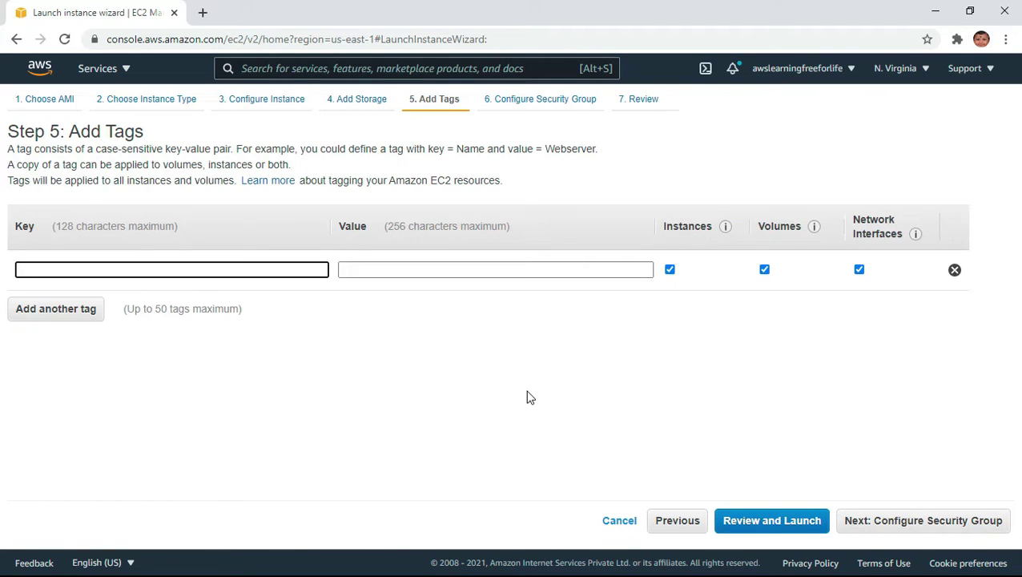
{"action": "type", "text": "Name"}
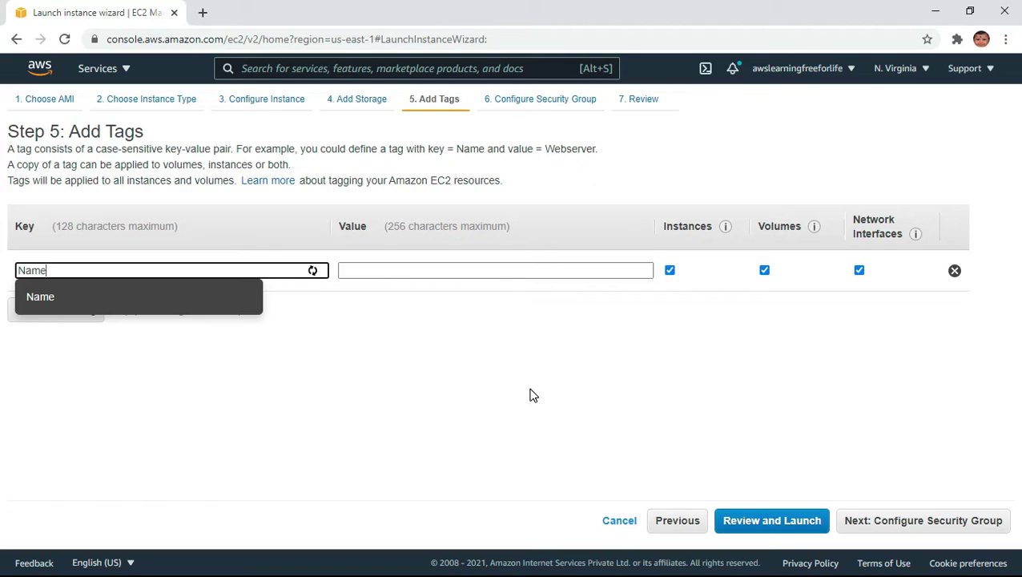
{"action": "key", "text": "Tab"}
{"action": "type", "text": "Ec"}
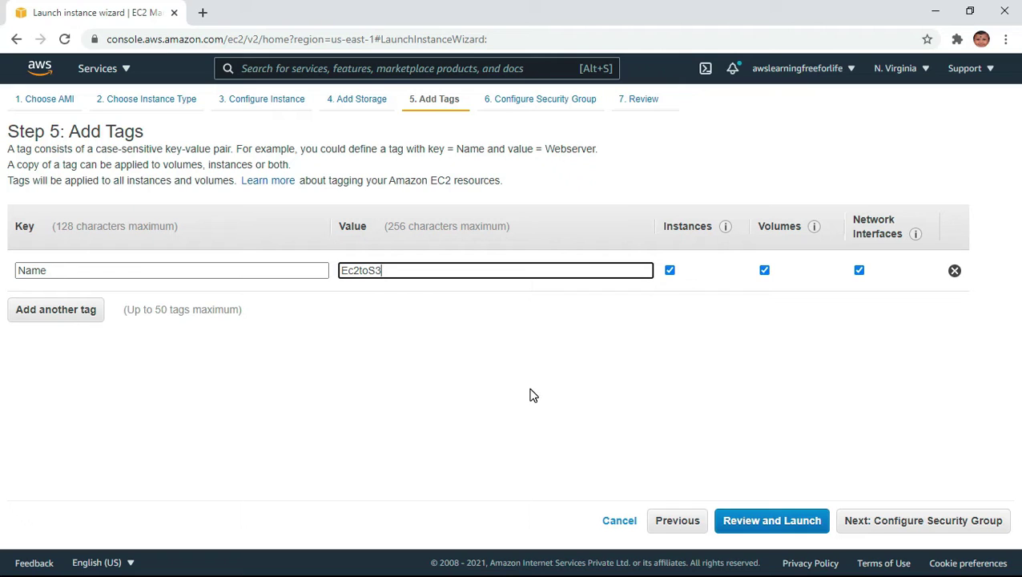
{"action": "type", "text": "-Example-Server"}
Use the existing linux security group for the instance.
{"action": "left_click", "coordinate": [969, 517]}
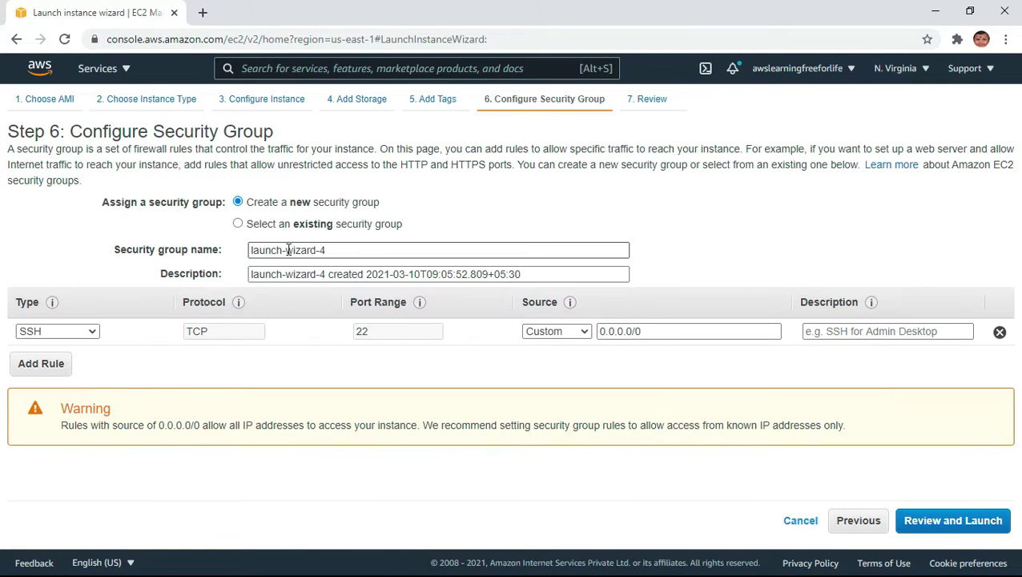
{"action": "left_click", "coordinate": [310, 231]}
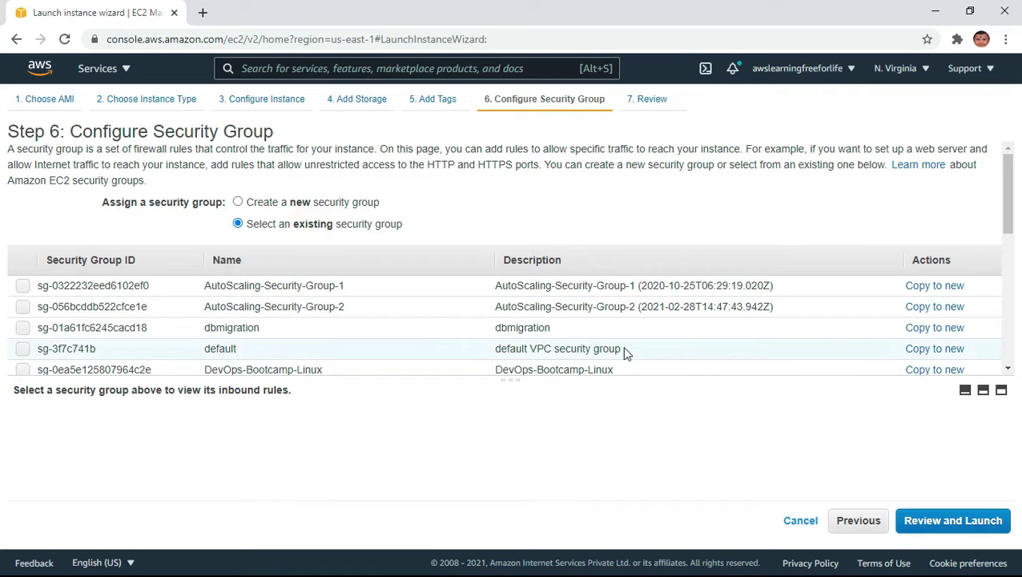
{"action": "scroll", "coordinate": [623, 346], "scroll_direction": "down", "scroll_amount": 5}
{"action": "left_click", "coordinate": [498, 295]}
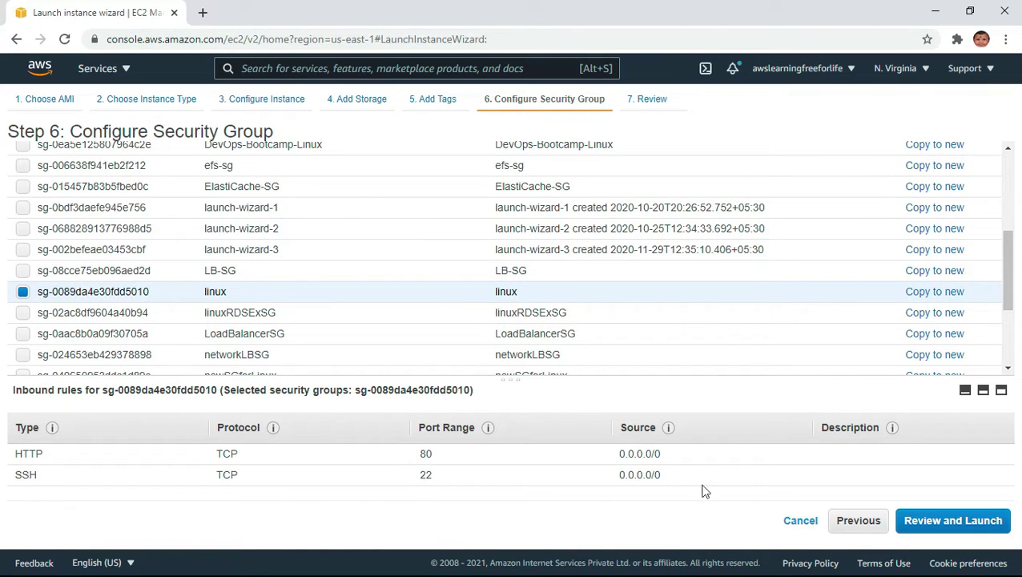
Launch with the 0000-DevOpsBootcamp key pair and refresh the Instances list.
{"action": "left_click", "coordinate": [995, 522]}
{"action": "left_click", "coordinate": [985, 521]}
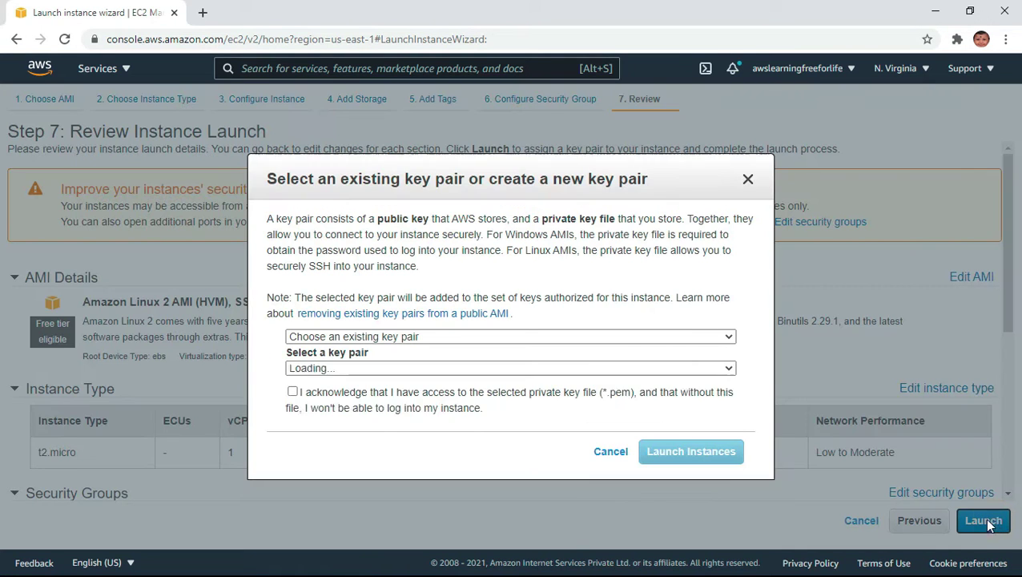
{"action": "left_click", "coordinate": [402, 368]}
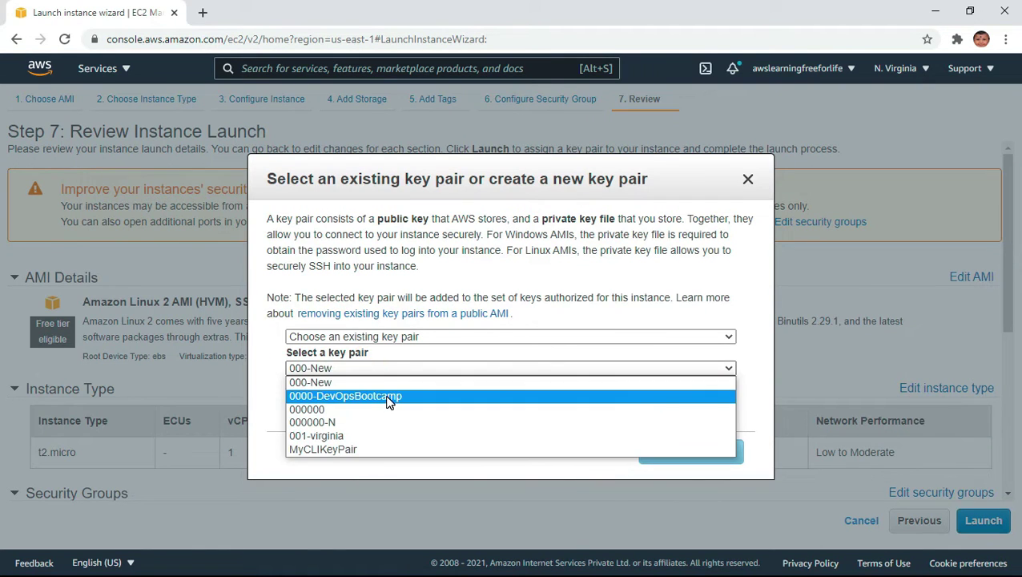
{"action": "left_click", "coordinate": [346, 395]}
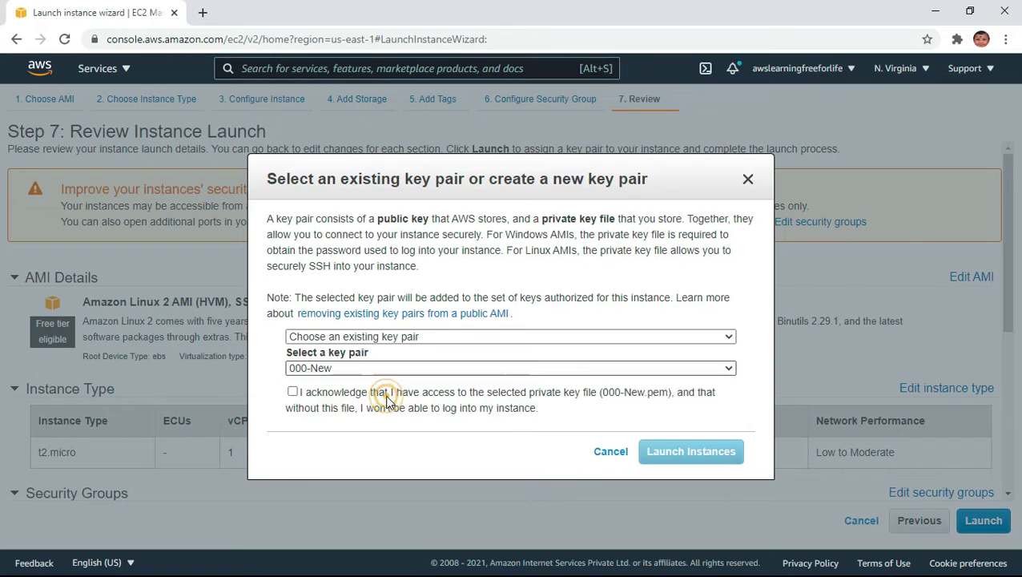
{"action": "left_click", "coordinate": [294, 392]}
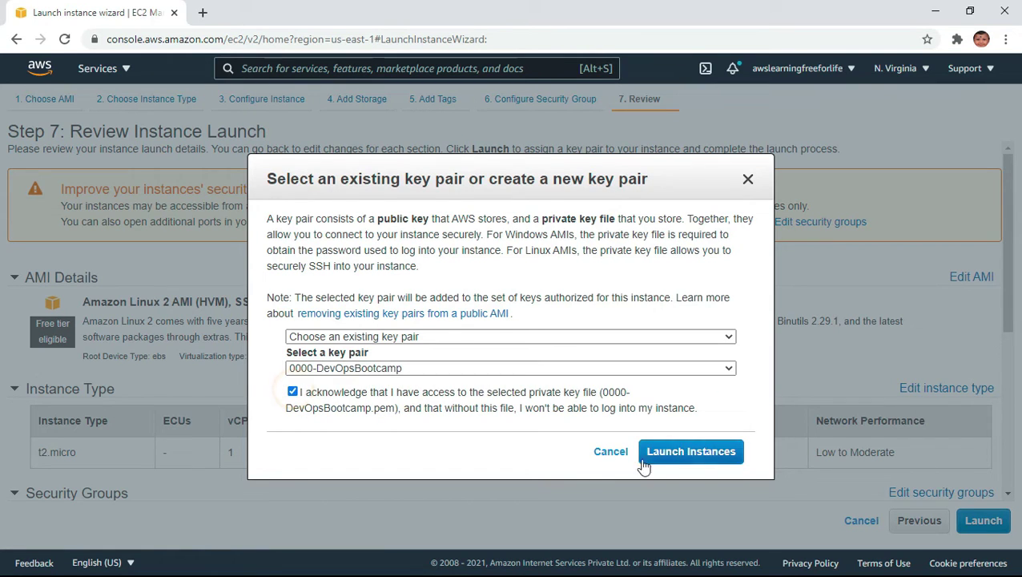
{"action": "left_click", "coordinate": [717, 465]}
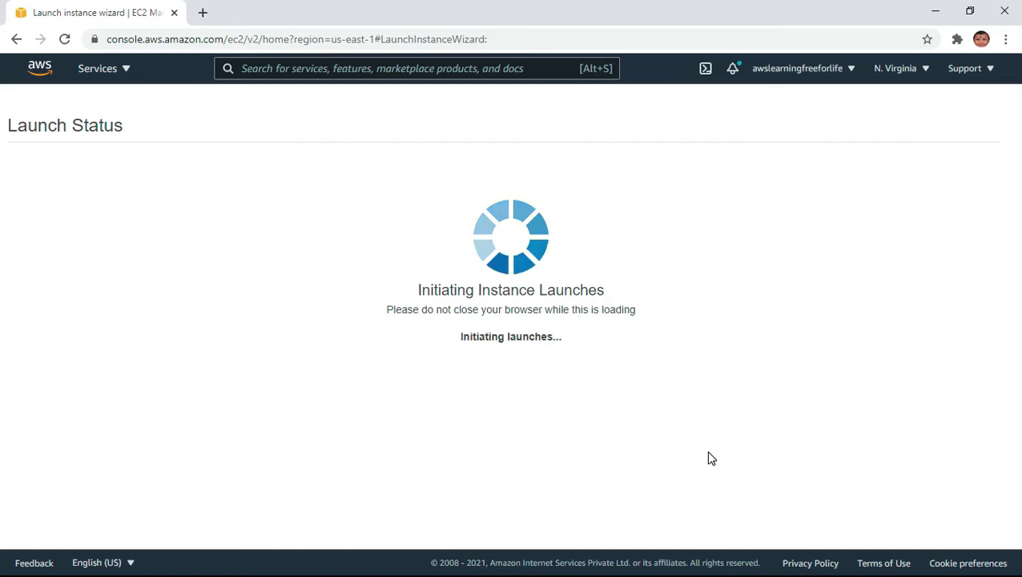
{"action": "scroll", "coordinate": [623, 445], "scroll_direction": "down", "scroll_amount": 2}
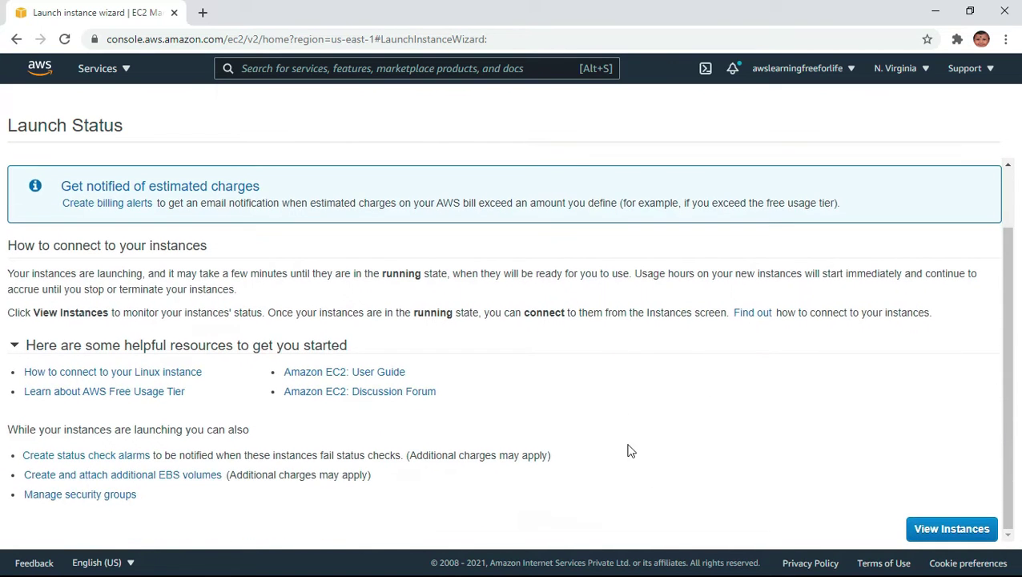
{"action": "left_click", "coordinate": [990, 530]}
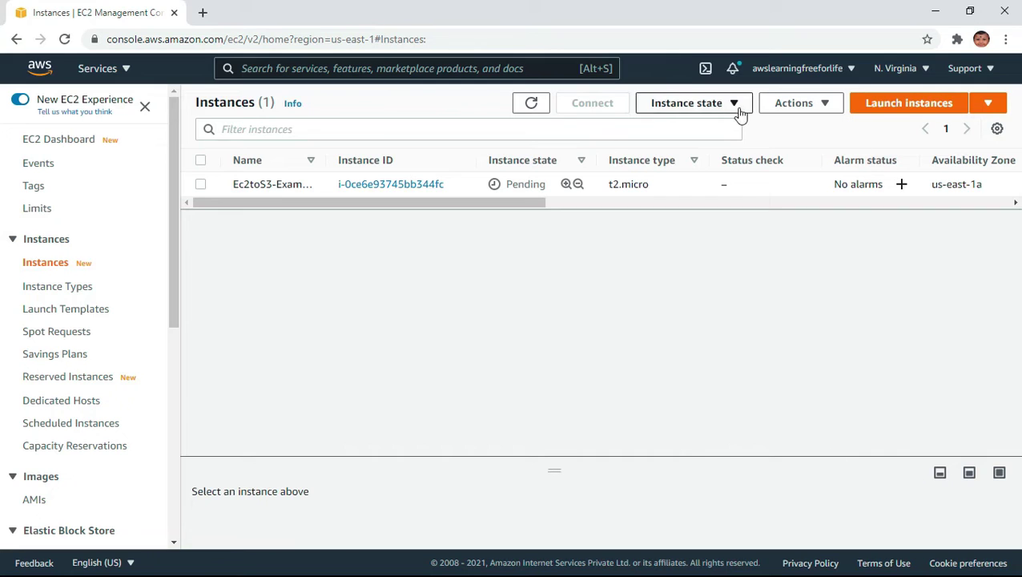
{"action": "left_click", "coordinate": [528, 105]}
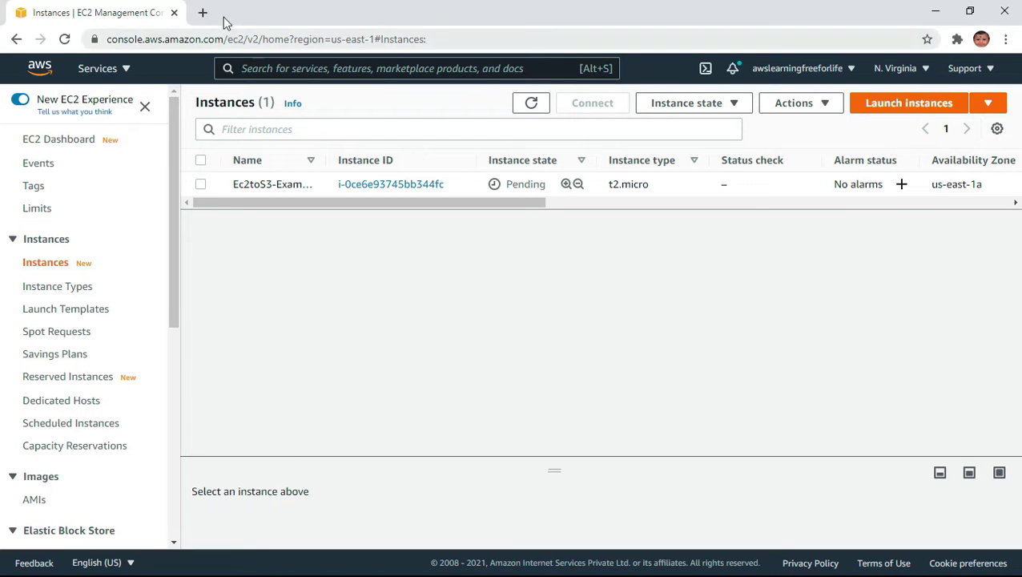
In a new tab, go via aws.amazon.com to the Management Console's S3 Buckets list.
{"action": "left_click", "coordinate": [203, 12]}
{"action": "type", "text": "aws.amazon.com"}
{"action": "key", "text": "Return"}
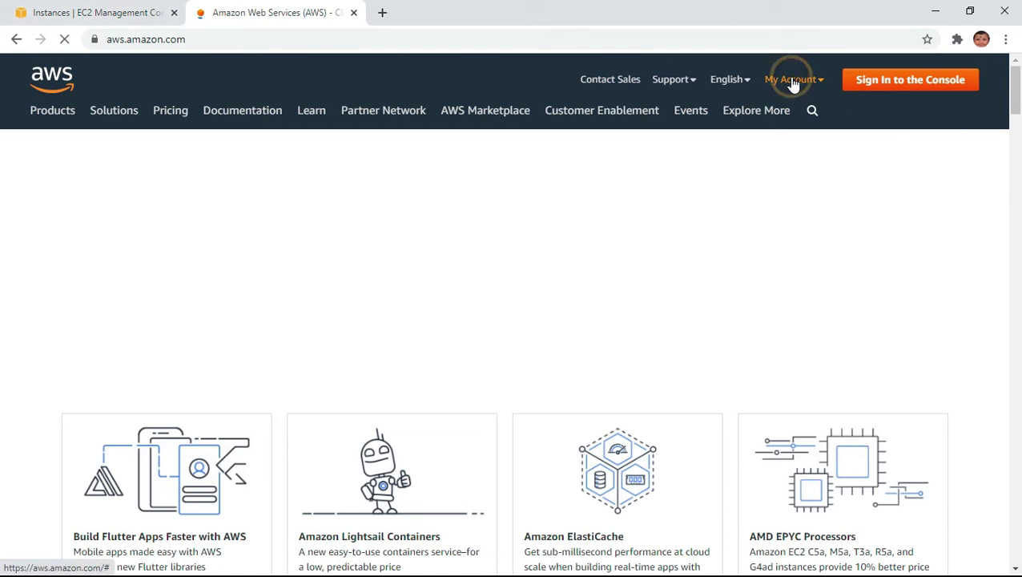
{"action": "mouse_move", "coordinate": [793, 84]}
{"action": "left_click", "coordinate": [794, 119]}
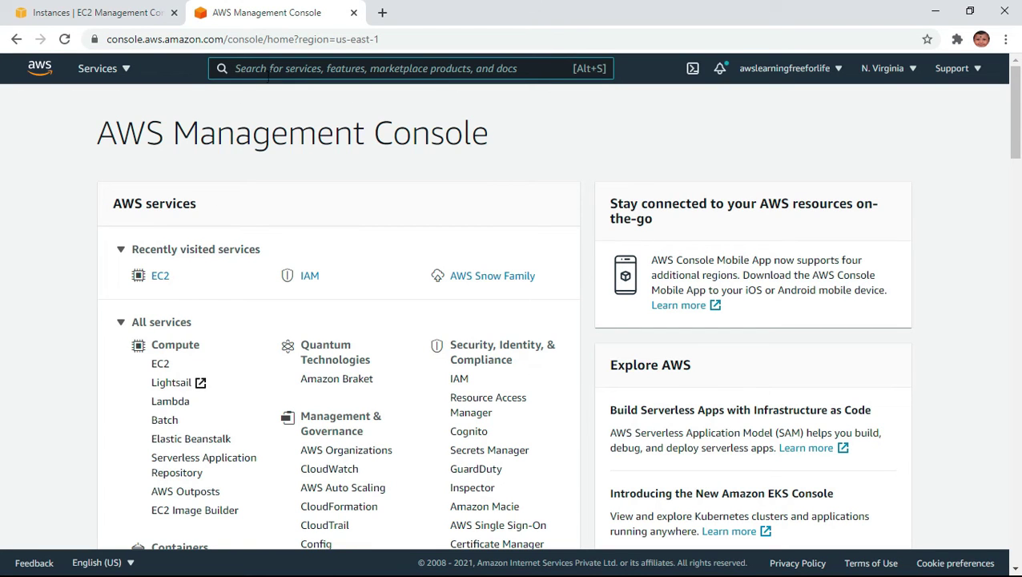
{"action": "type", "text": "S3"}
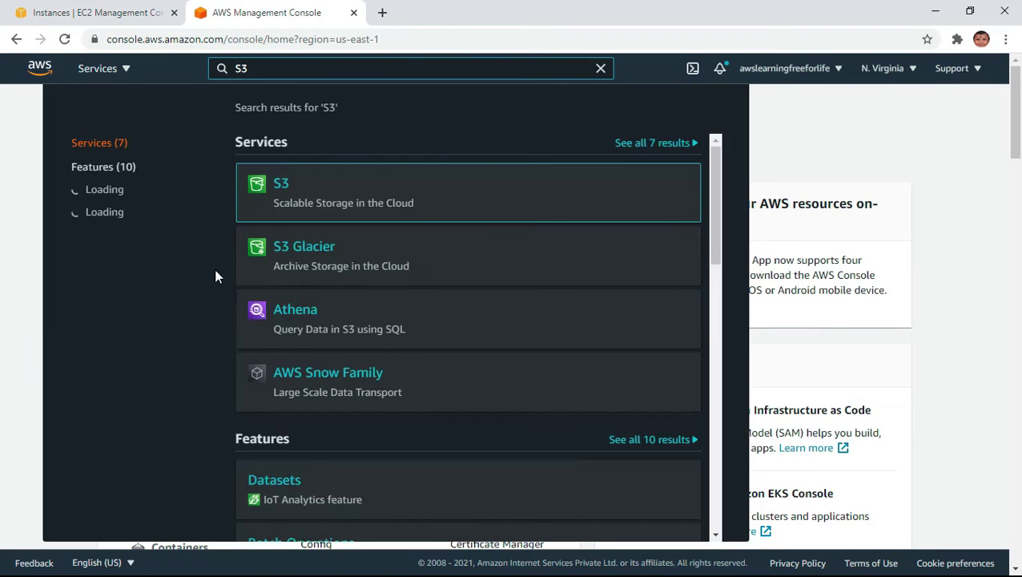
{"action": "left_click", "coordinate": [282, 189]}
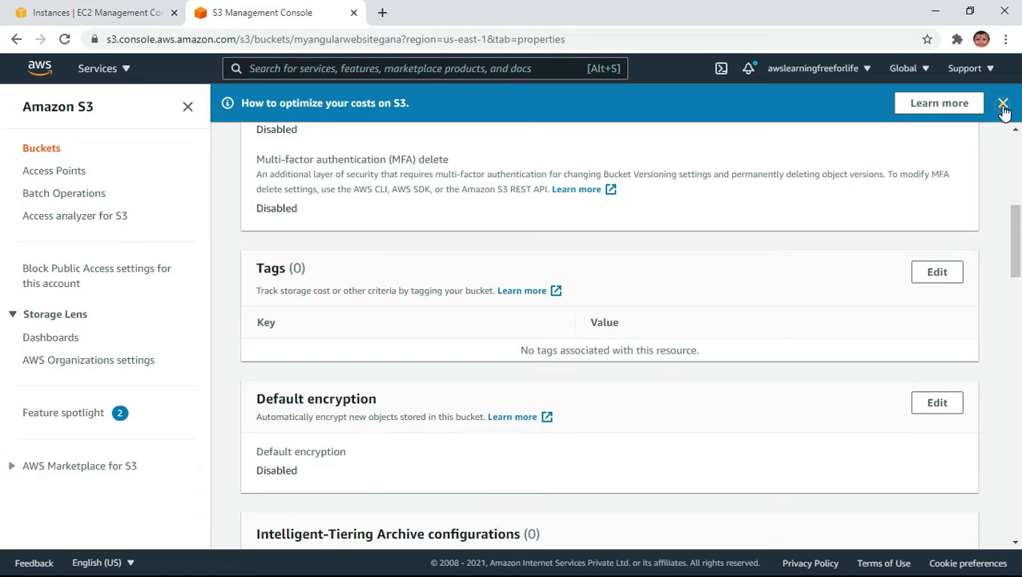
{"action": "left_click", "coordinate": [1003, 106]}
{"action": "scroll", "coordinate": [399, 445], "scroll_direction": "up", "scroll_amount": 5}
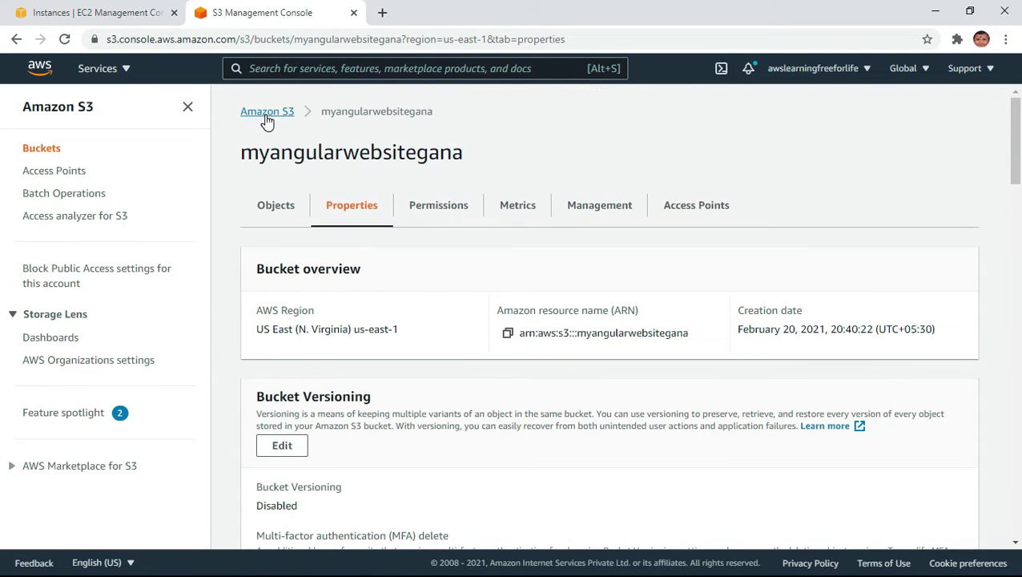
{"action": "left_click", "coordinate": [267, 112]}
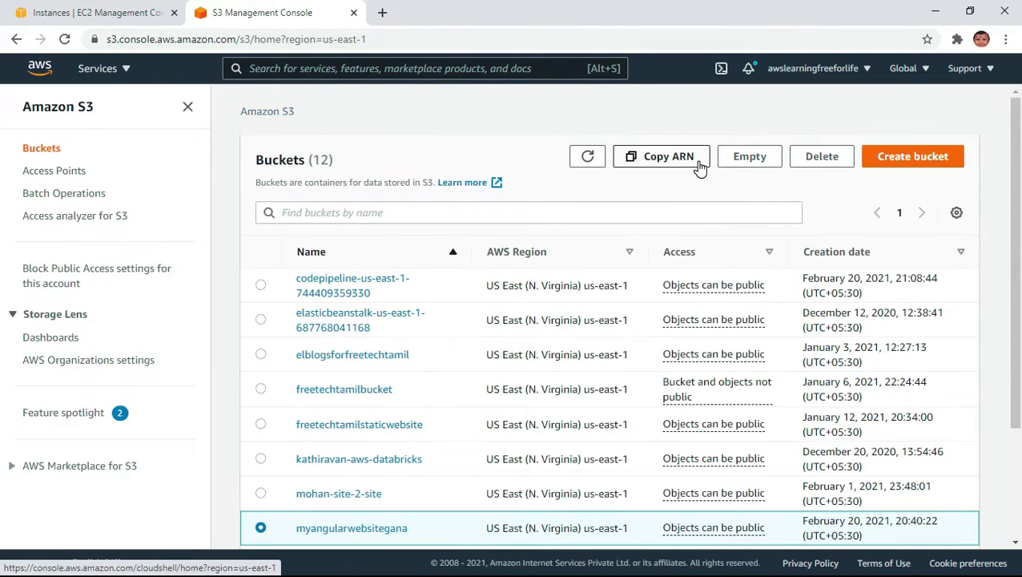
Start a new bucket named ec2tos3throughclibucket.
{"action": "left_click", "coordinate": [907, 160]}
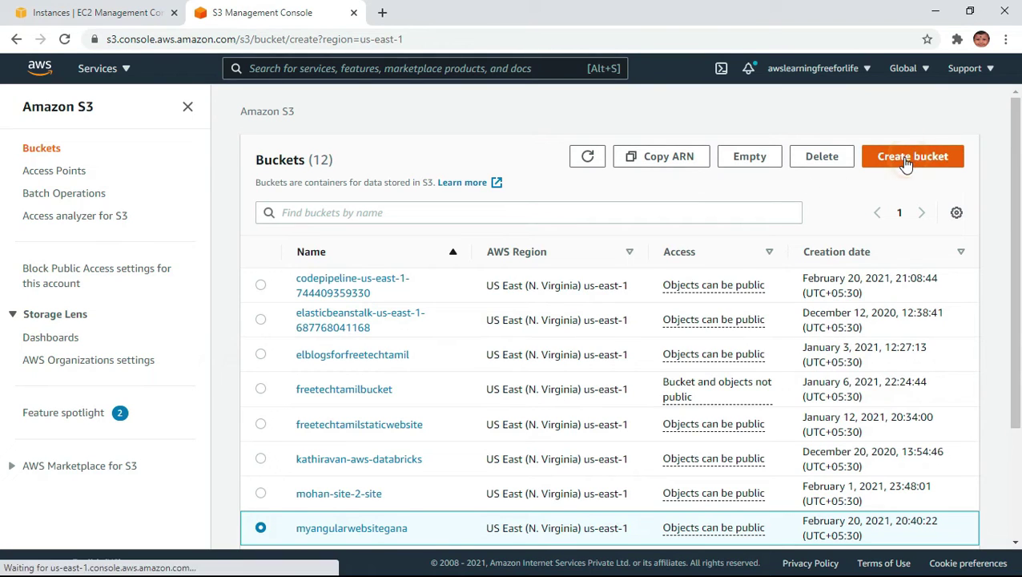
{"action": "left_click", "coordinate": [211, 288]}
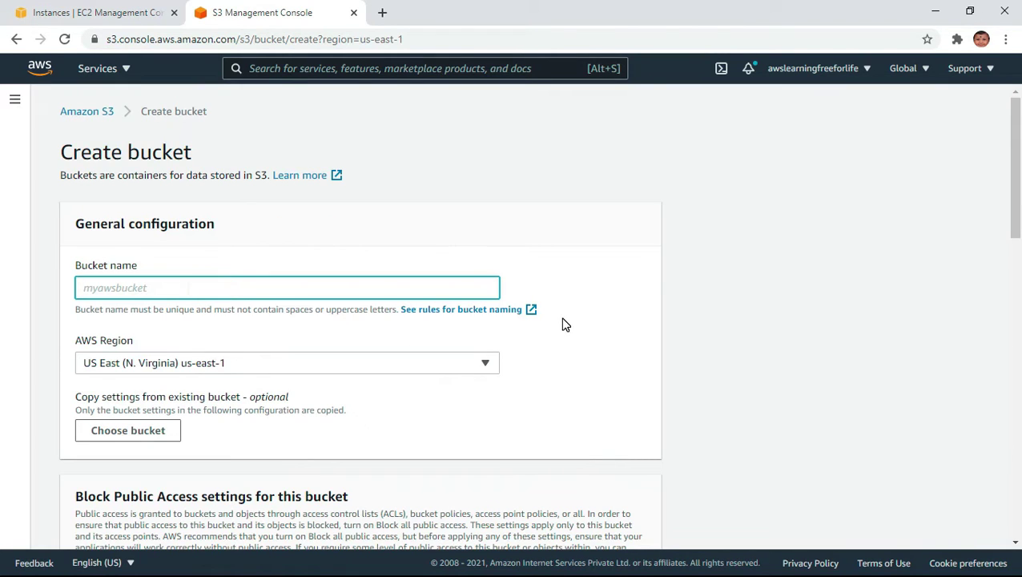
{"action": "type", "text": "ec"}
{"action": "type", "text": "clibucket"}
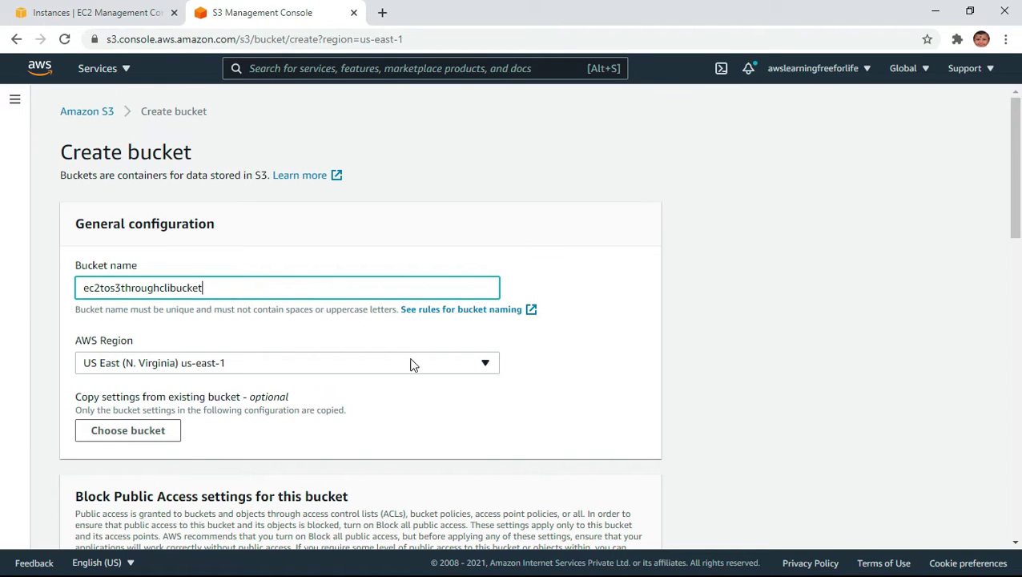
{"action": "scroll", "coordinate": [410, 364], "scroll_direction": "down", "scroll_amount": 2}
{"action": "scroll", "coordinate": [299, 390], "scroll_direction": "down", "scroll_amount": 2}
{"action": "scroll", "coordinate": [299, 390], "scroll_direction": "down", "scroll_amount": 1}
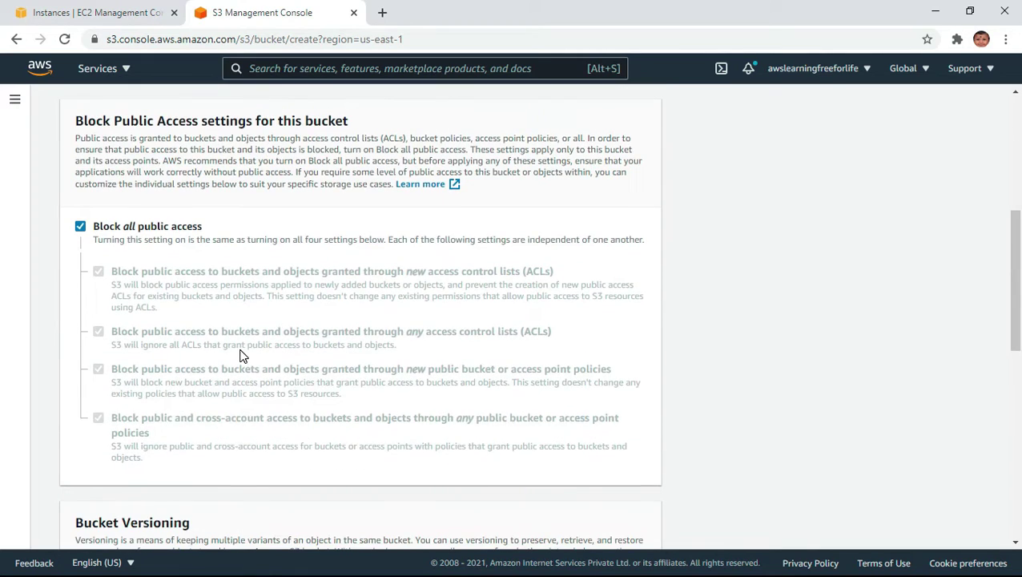
{"action": "scroll", "coordinate": [243, 356], "scroll_direction": "down", "scroll_amount": 4}
{"action": "scroll", "coordinate": [242, 355], "scroll_direction": "down", "scroll_amount": 1}
{"action": "scroll", "coordinate": [242, 350], "scroll_direction": "down", "scroll_amount": 2}
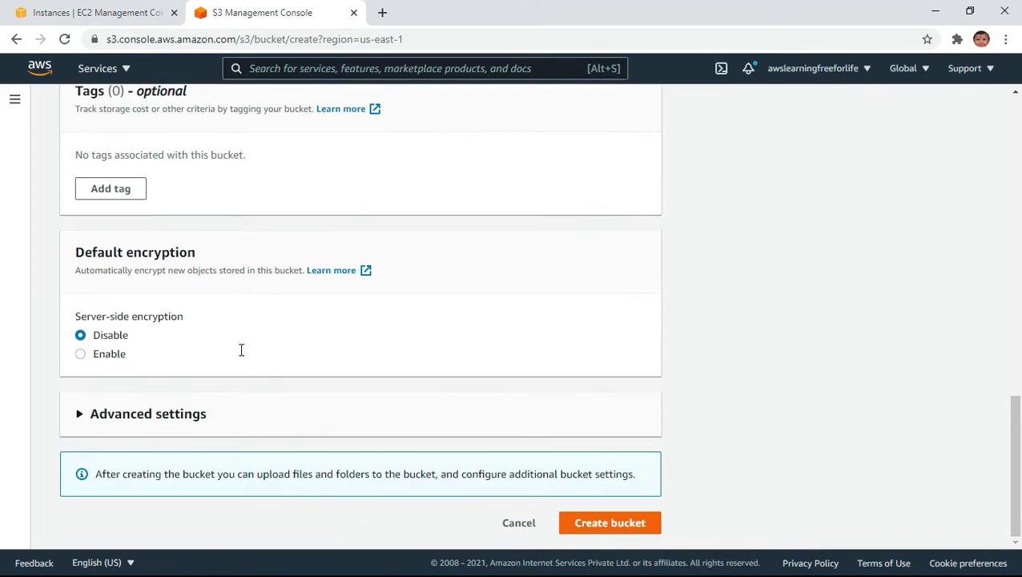
{"action": "scroll", "coordinate": [310, 359], "scroll_direction": "up", "scroll_amount": 3}
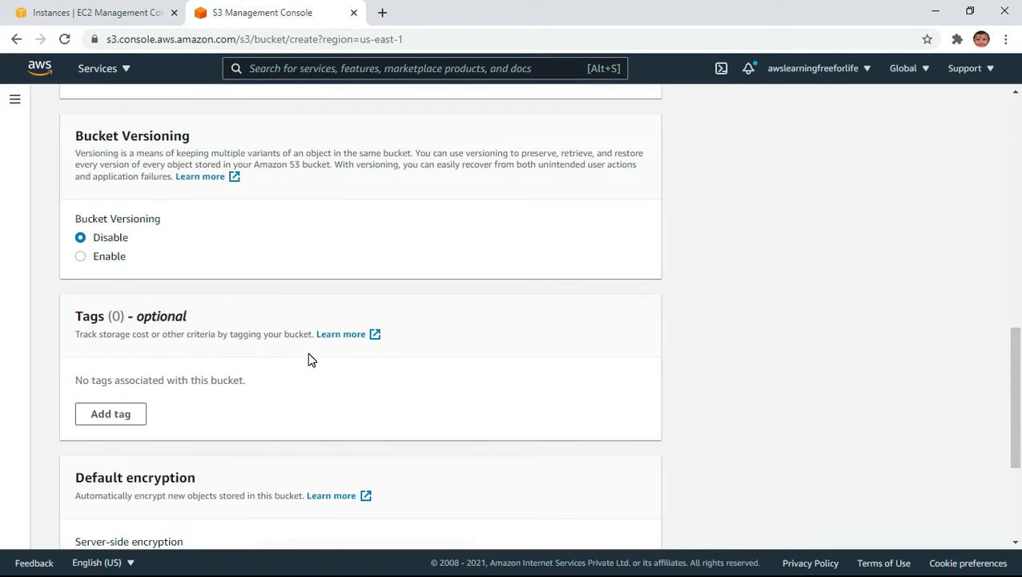
Enable versioning, create the bucket, and confirm it in the Buckets list.
{"action": "left_click", "coordinate": [109, 258]}
{"action": "scroll", "coordinate": [353, 335], "scroll_direction": "down", "scroll_amount": 3}
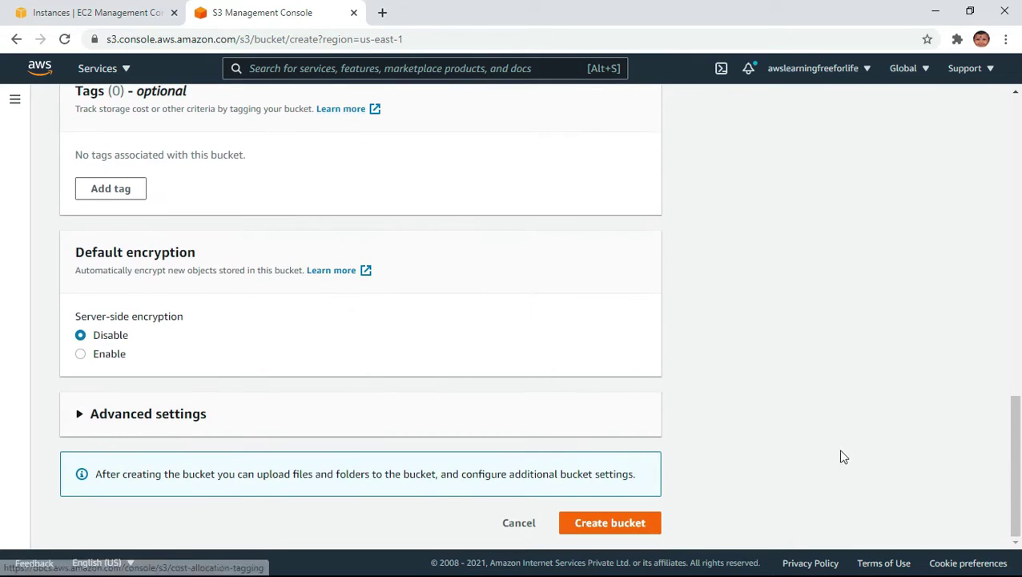
{"action": "left_click", "coordinate": [636, 524]}
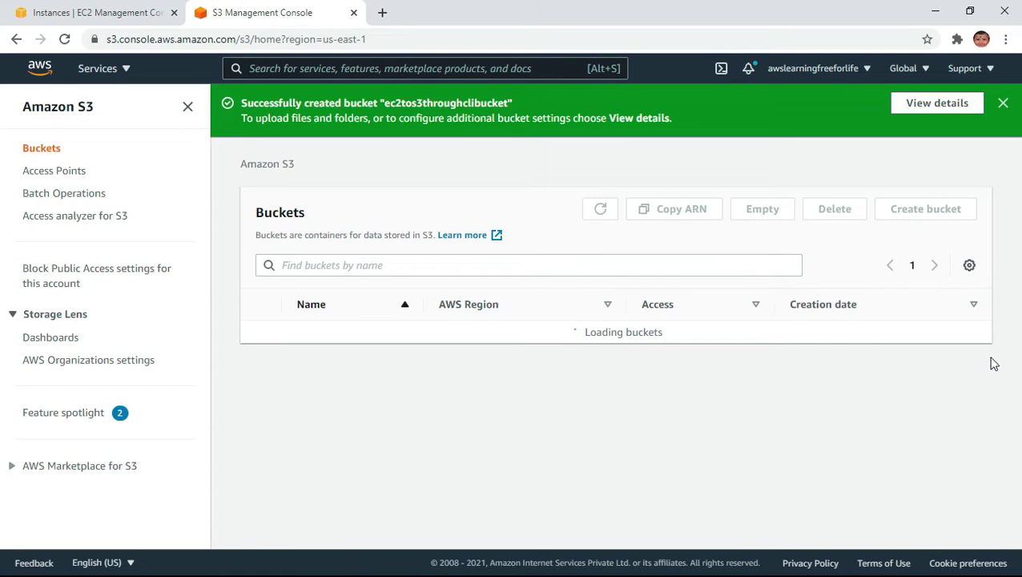
{"action": "scroll", "coordinate": [358, 433], "scroll_direction": "down", "scroll_amount": 2}
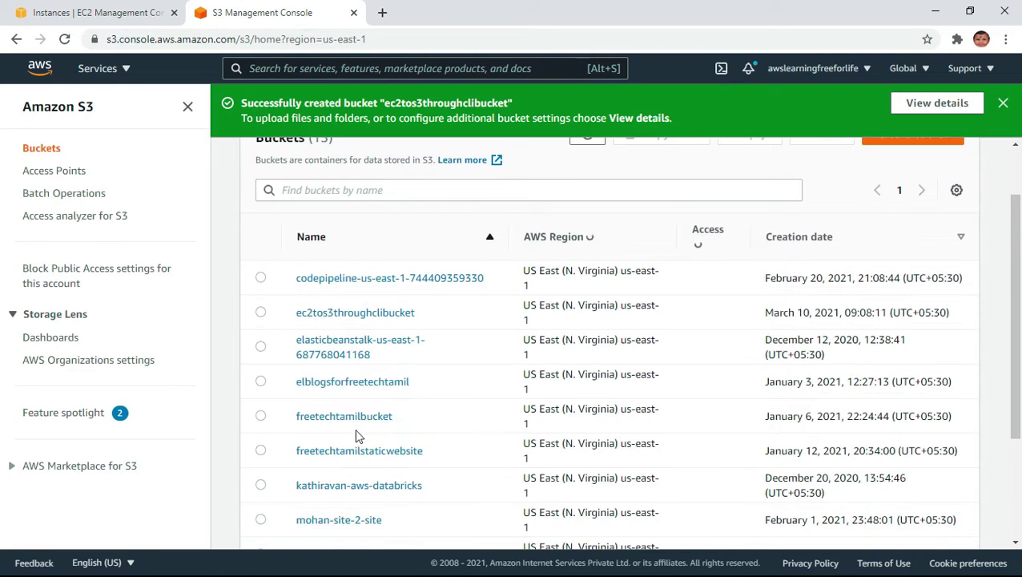
{"action": "scroll", "coordinate": [367, 414], "scroll_direction": "down", "scroll_amount": 2}
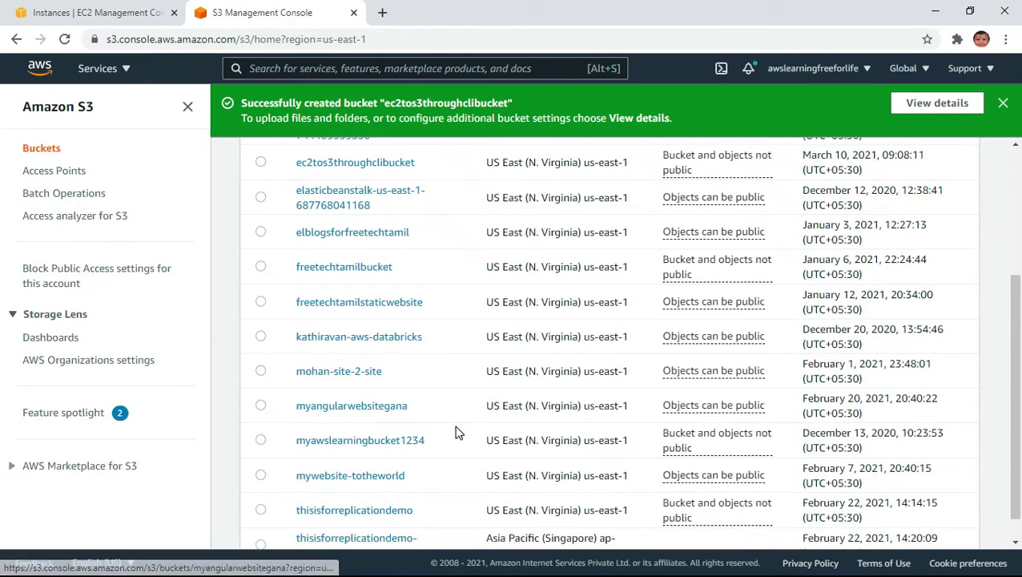
{"action": "scroll", "coordinate": [455, 432], "scroll_direction": "up", "scroll_amount": 5}
{"action": "scroll", "coordinate": [455, 433], "scroll_direction": "down", "scroll_amount": 2}
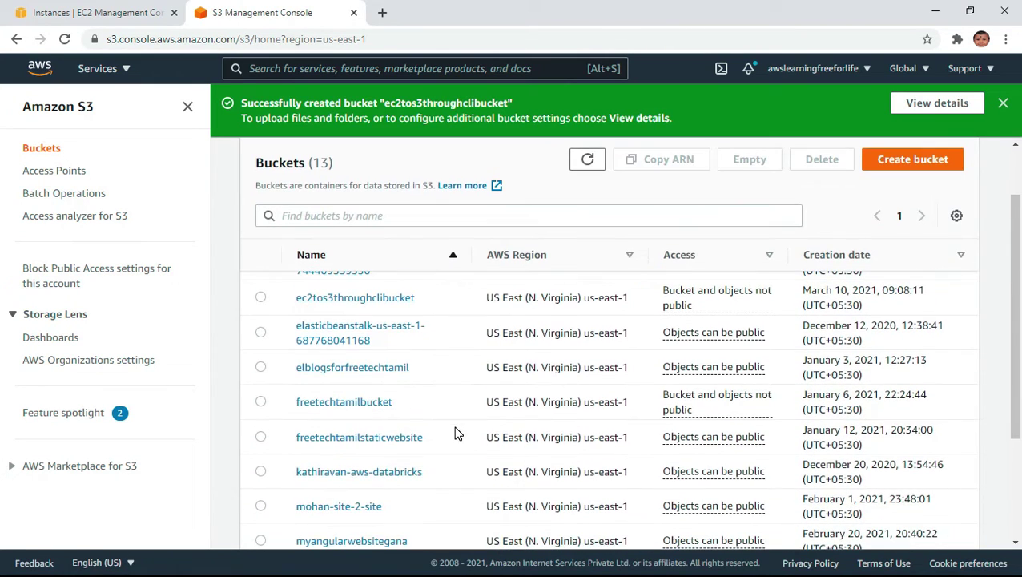
Upload my-angular-project.zip into ec2tos3throughclibucket.
{"action": "left_click", "coordinate": [374, 296]}
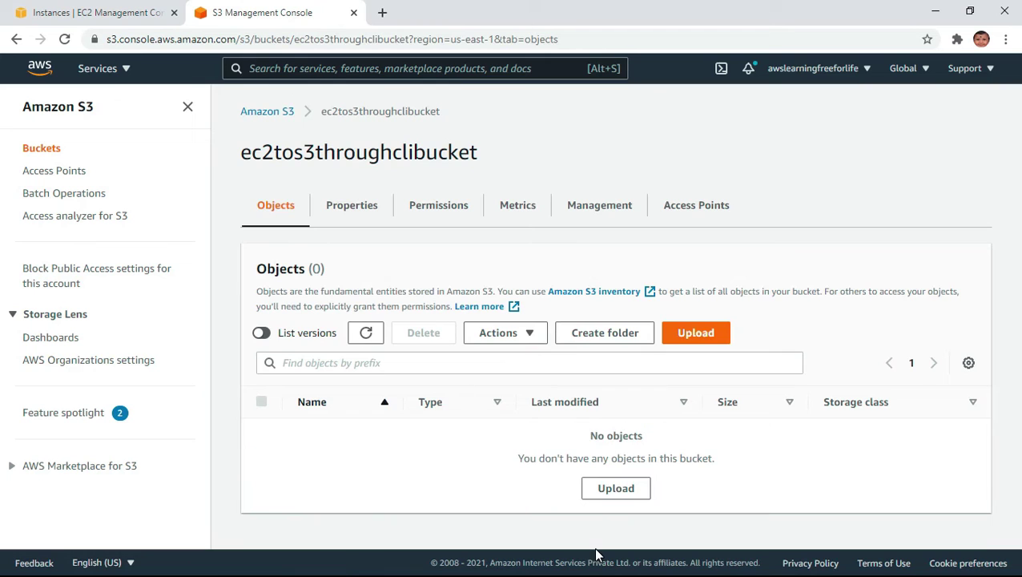
{"action": "left_click", "coordinate": [689, 334]}
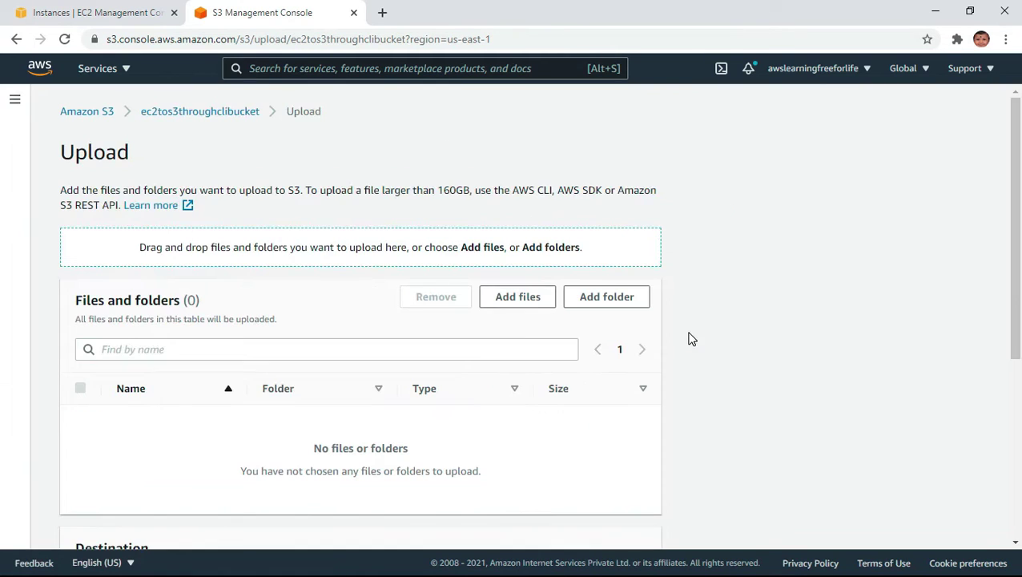
{"action": "left_click", "coordinate": [520, 298]}
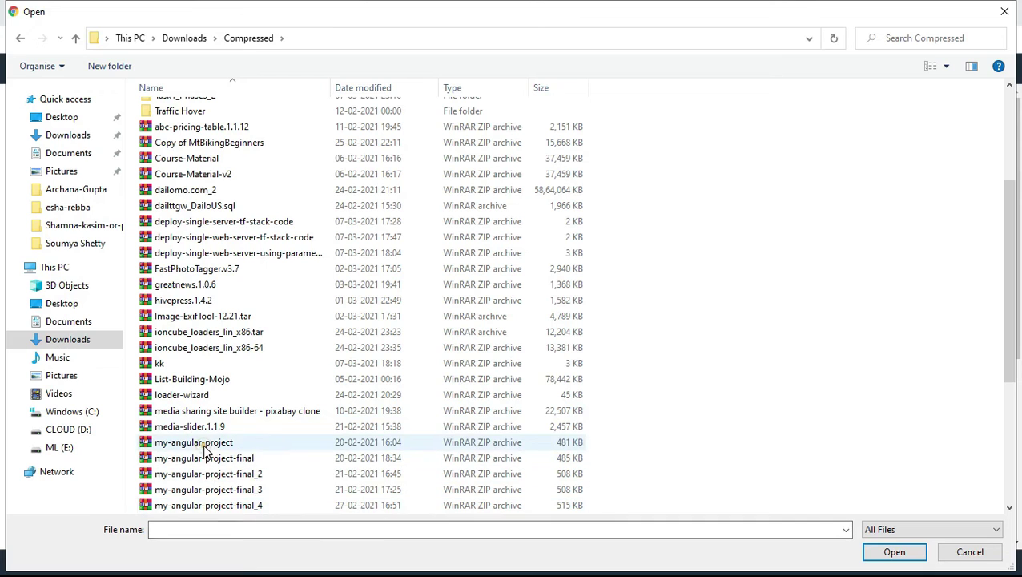
{"action": "left_click", "coordinate": [200, 442]}
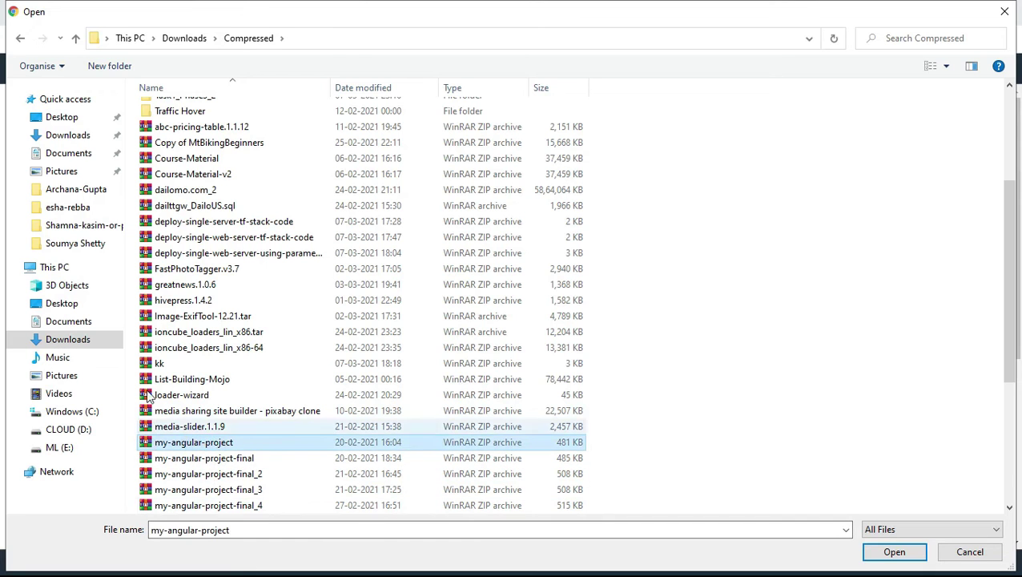
{"action": "left_click", "coordinate": [898, 552]}
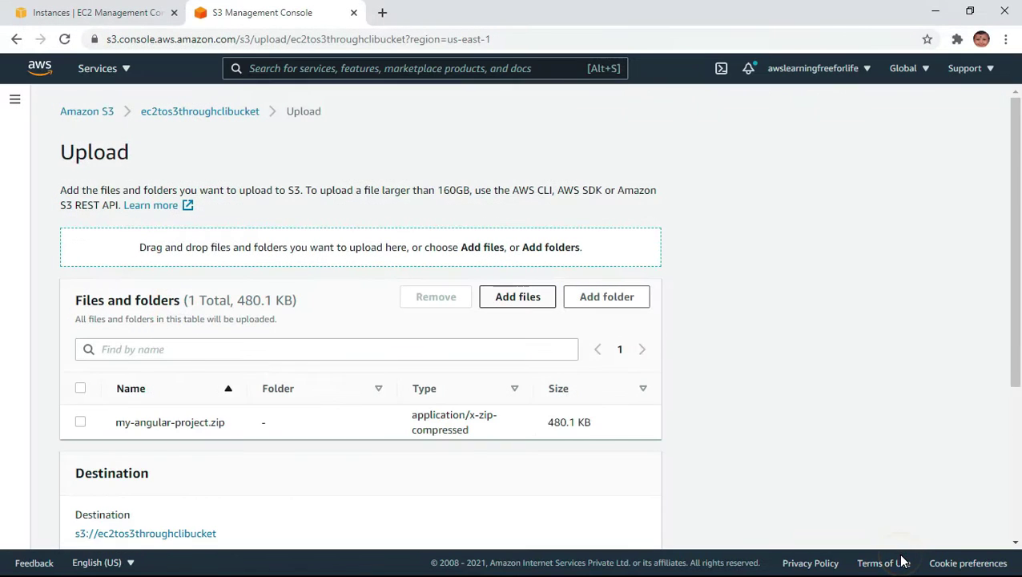
{"action": "scroll", "coordinate": [842, 474], "scroll_direction": "down", "scroll_amount": 3}
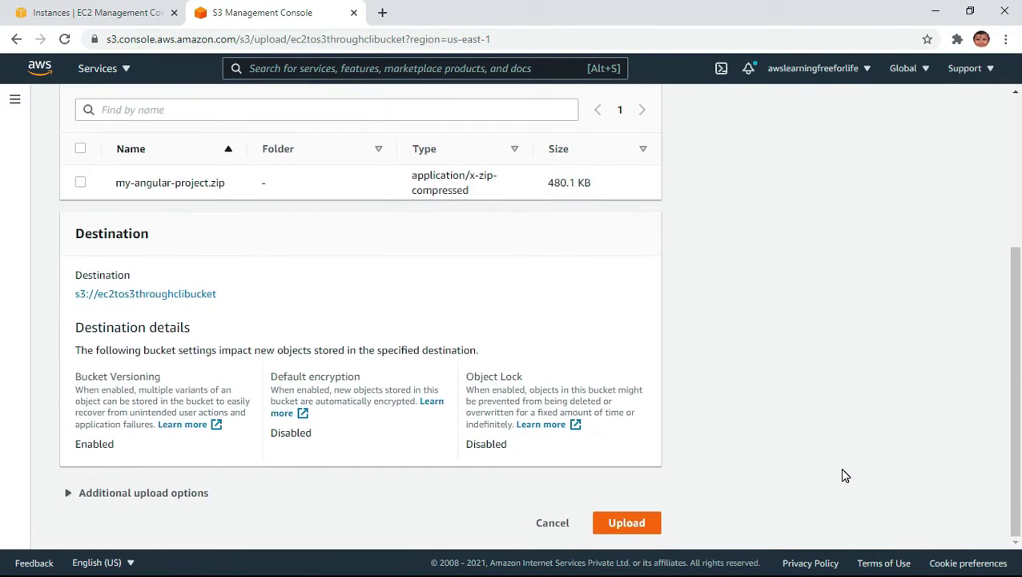
{"action": "left_click", "coordinate": [640, 529]}
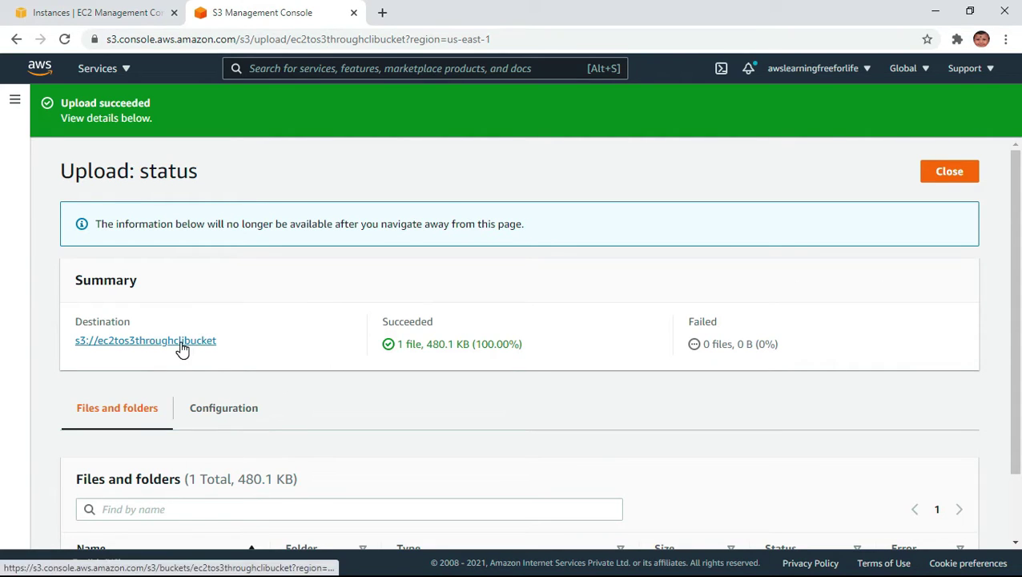
Copy the S3 URI of the my-angular-project.zip object.
{"action": "left_click", "coordinate": [970, 174]}
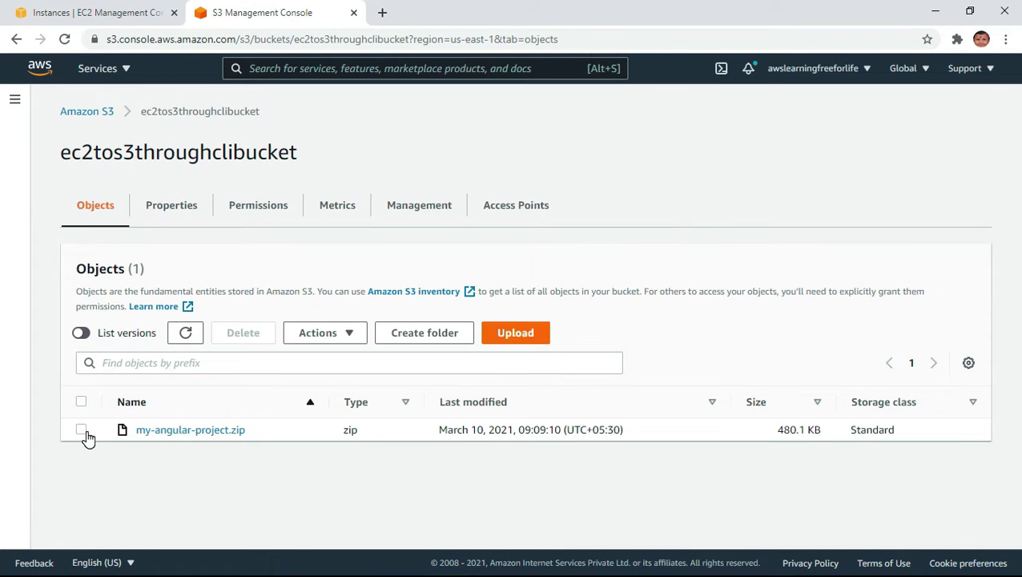
{"action": "left_click", "coordinate": [160, 429]}
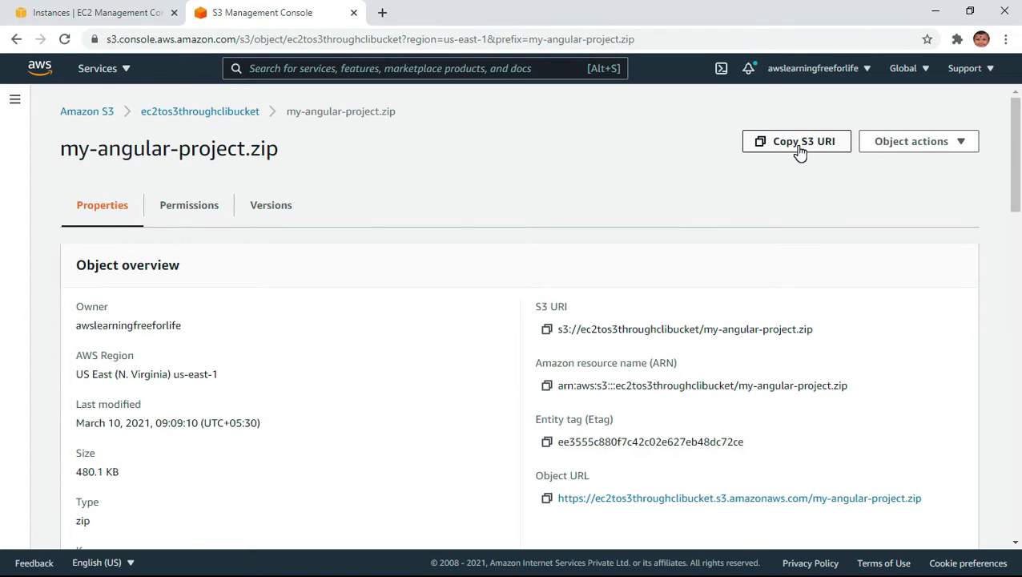
{"action": "left_click", "coordinate": [799, 152]}
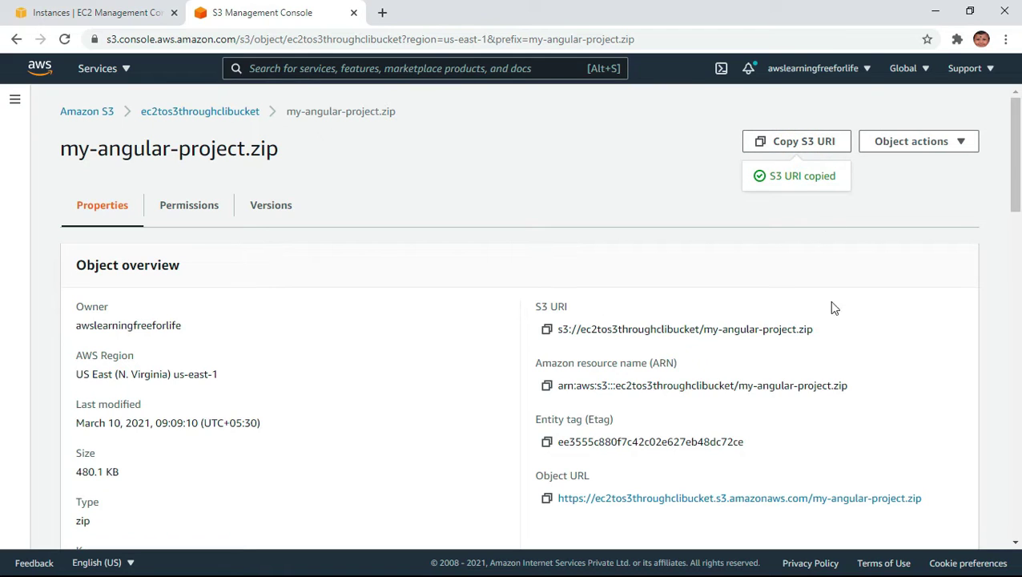
Copy Ec2toS3-Example-Server's public IPv4 address from its details page, then minimise Chrome.
{"action": "left_click", "coordinate": [68, 16]}
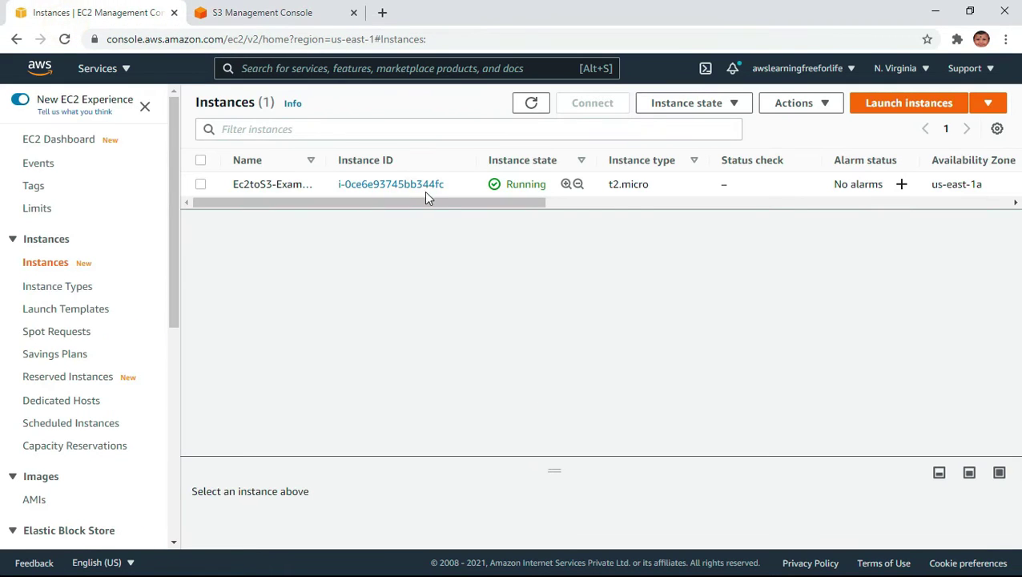
{"action": "left_click", "coordinate": [201, 184]}
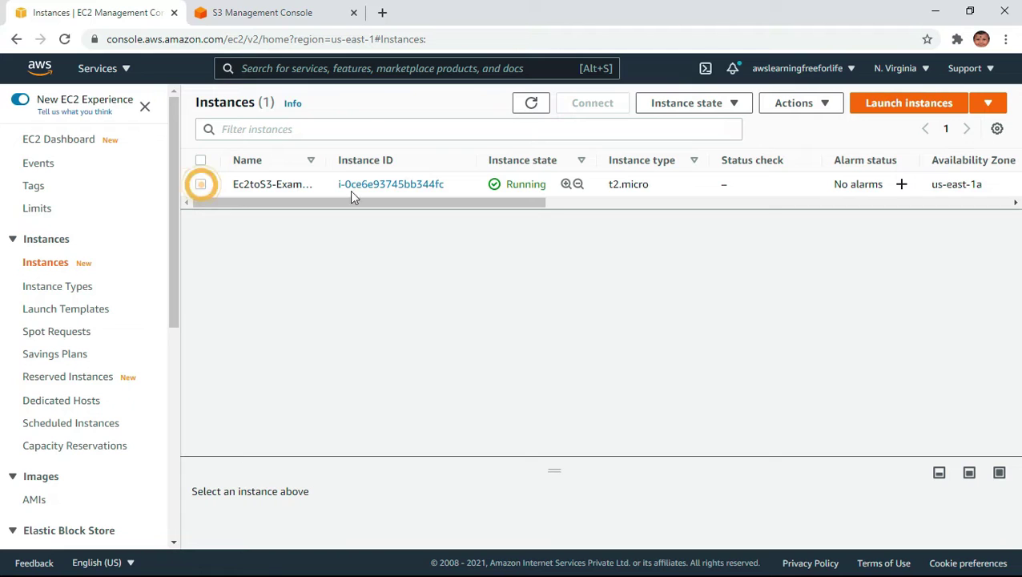
{"action": "left_click", "coordinate": [375, 185]}
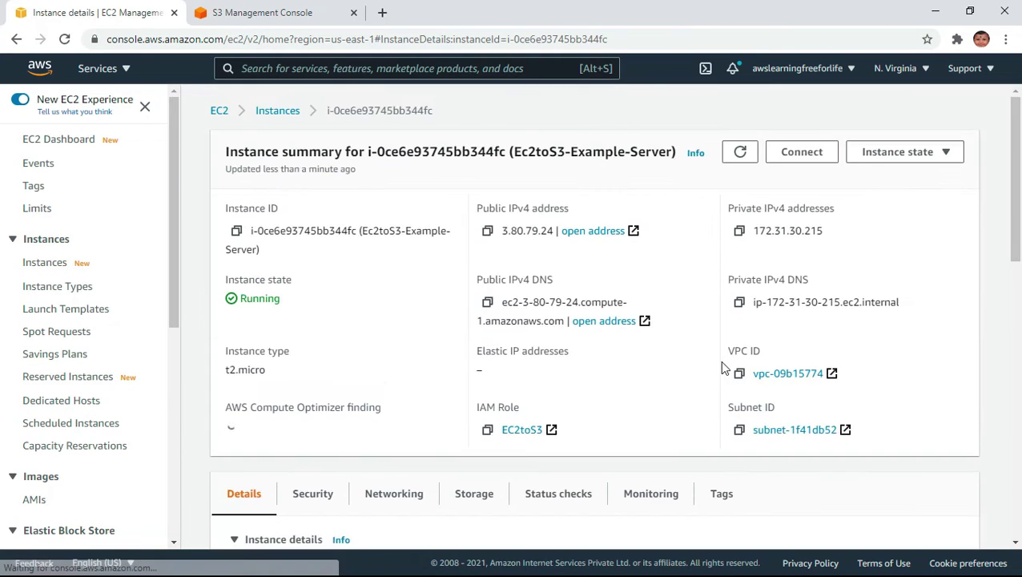
{"action": "left_click", "coordinate": [487, 231]}
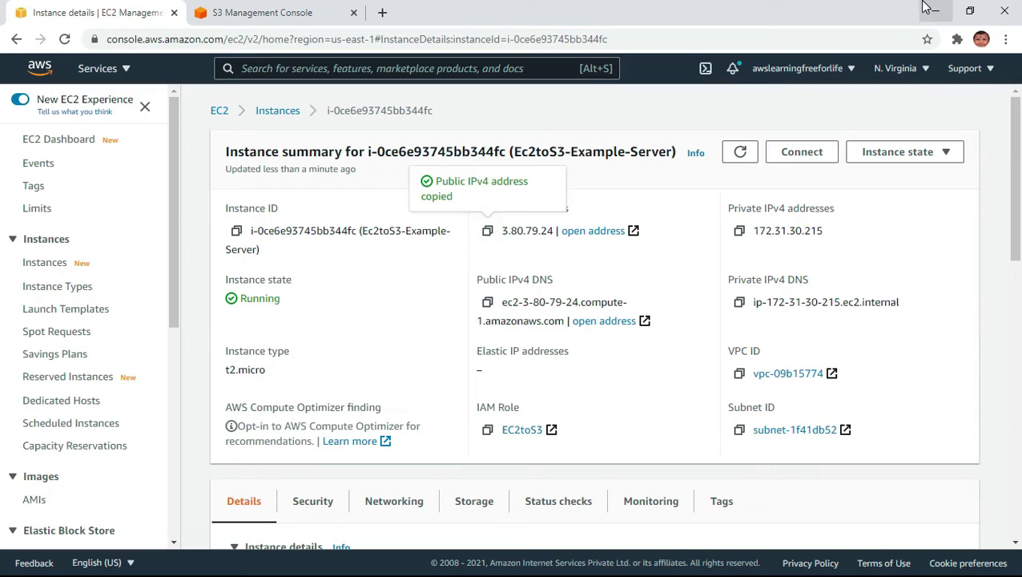
{"action": "left_click", "coordinate": [933, 11]}
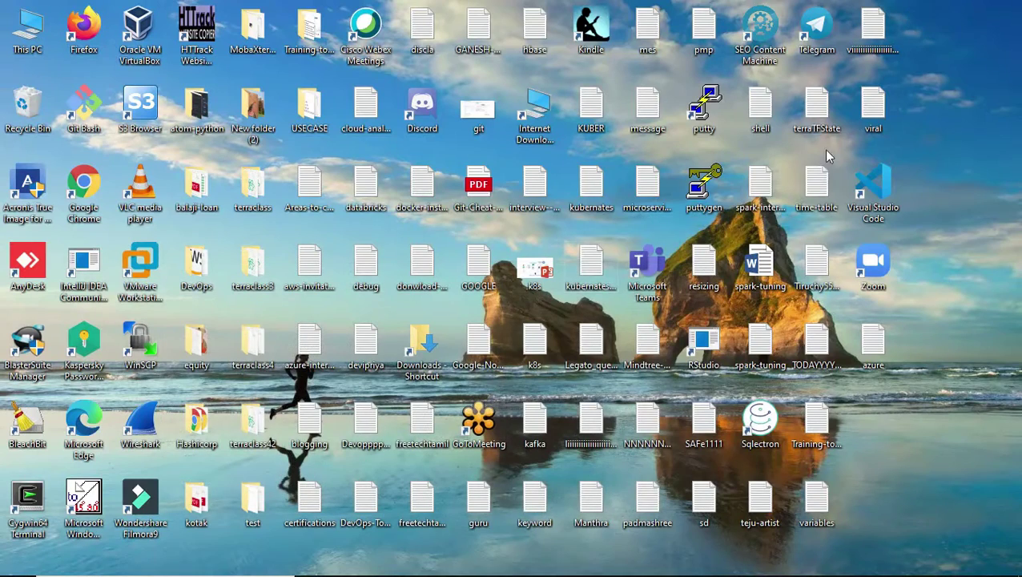
{"action": "double_click", "coordinate": [704, 119]}
{"action": "type", "text": "ec"}
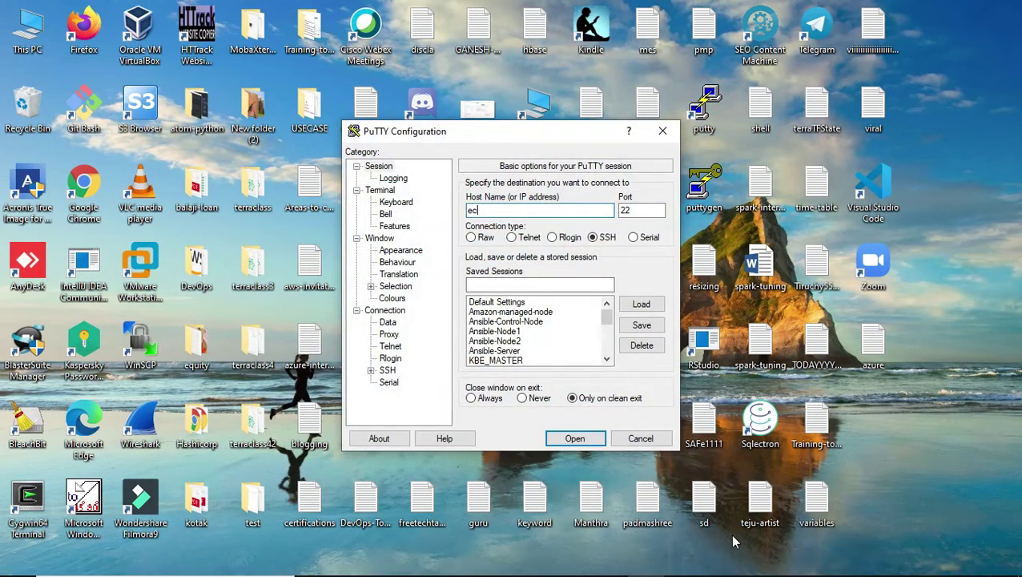
{"action": "type", "text": "2-user"}
{"action": "type", "text": "@"}
{"action": "key", "text": "ctrl+v"}
Set the 0000-DevOpsBootcamp private key file for SSH authentication and open the session.
{"action": "left_click", "coordinate": [383, 370]}
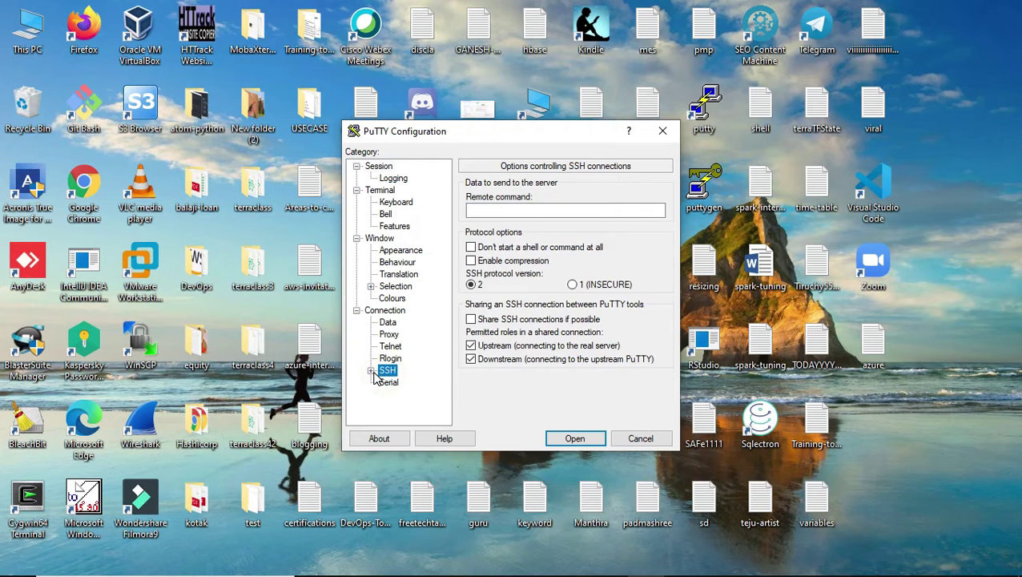
{"action": "left_click", "coordinate": [371, 369]}
{"action": "left_click", "coordinate": [400, 358]}
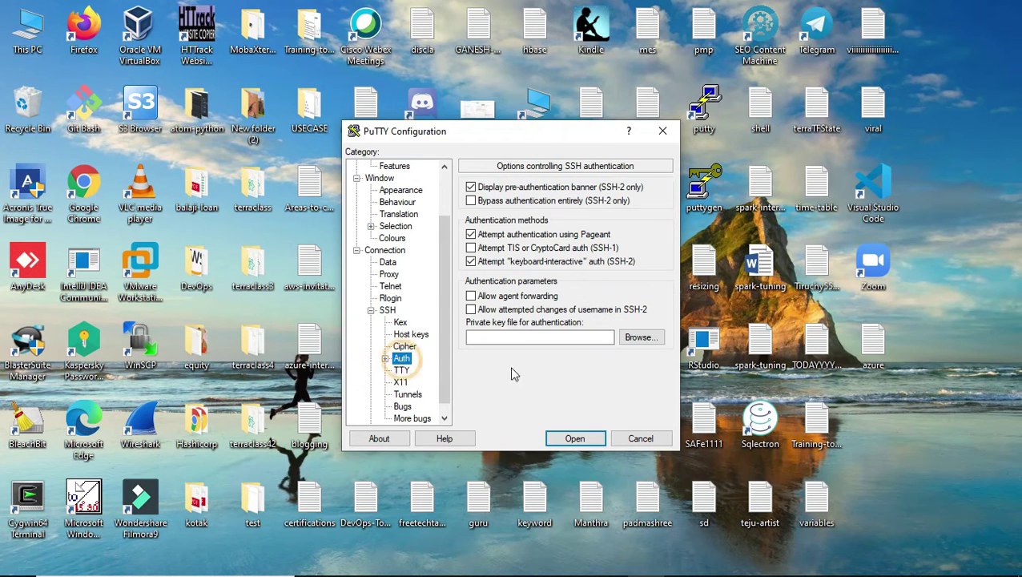
{"action": "left_click", "coordinate": [640, 337]}
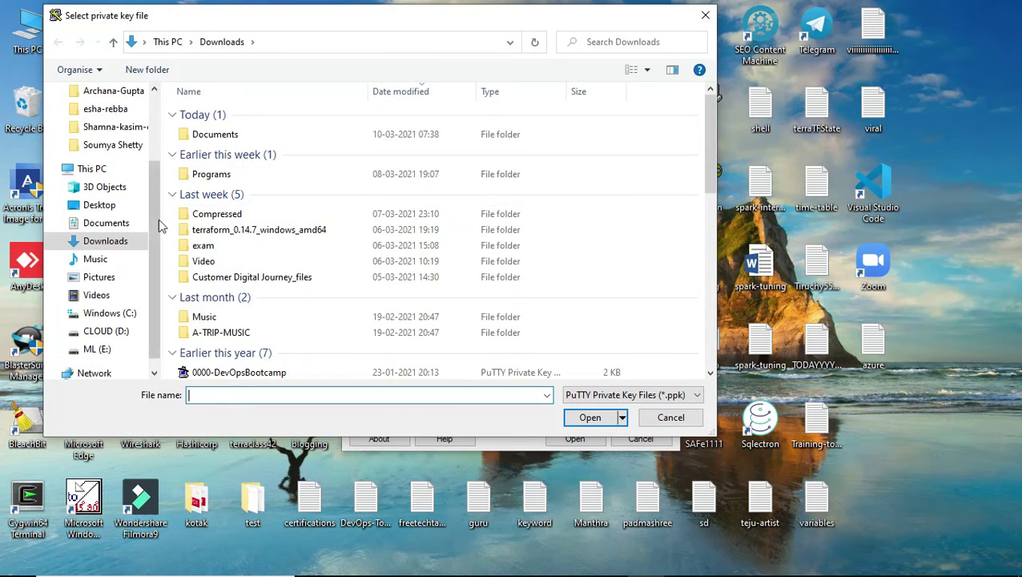
{"action": "left_click", "coordinate": [271, 372]}
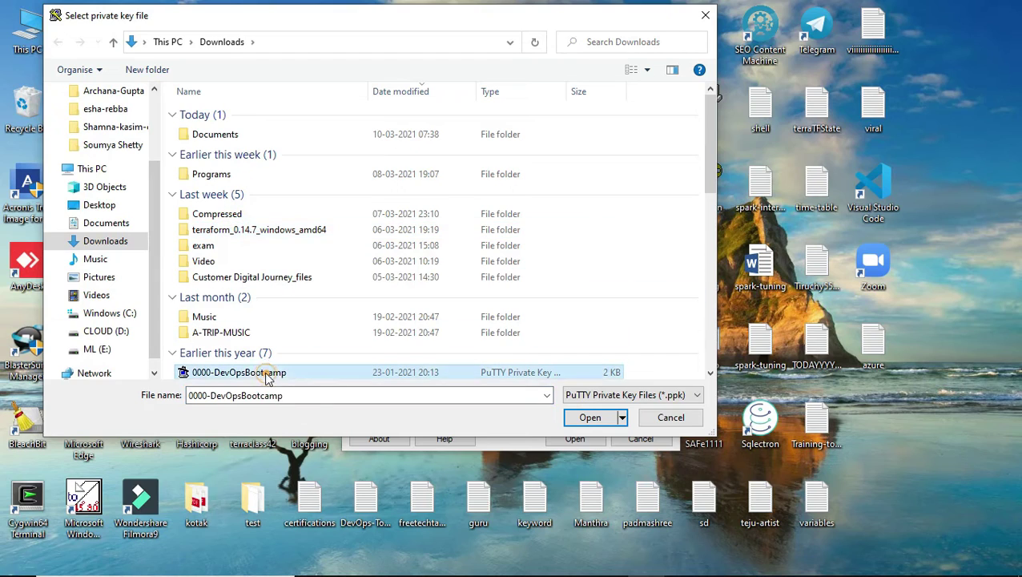
{"action": "left_click", "coordinate": [590, 417]}
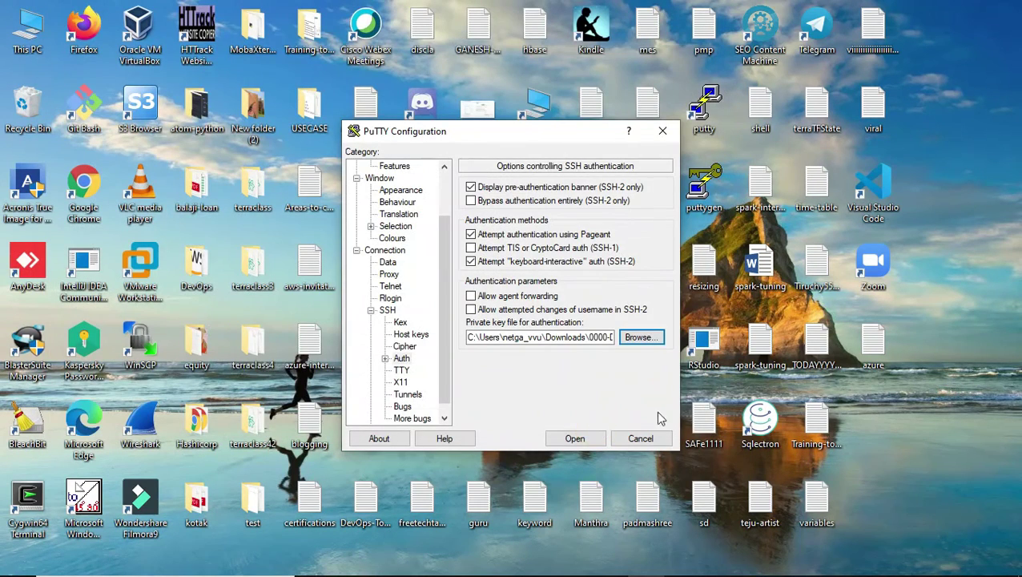
{"action": "left_click", "coordinate": [575, 438]}
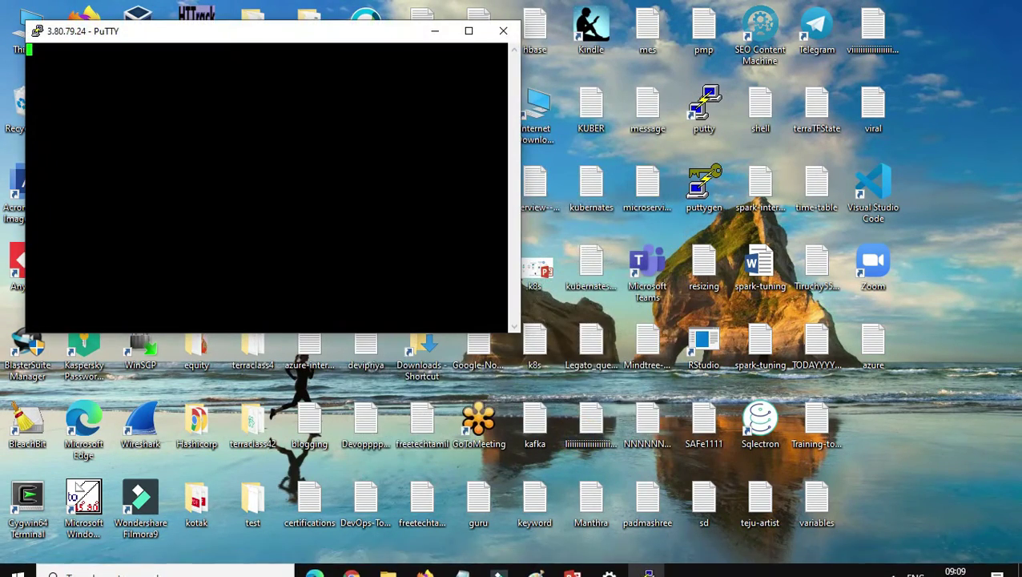
Accept the host key, enlarge the window, and set the terminal font to bold 14-point Courier New.
{"action": "left_click", "coordinate": [444, 391]}
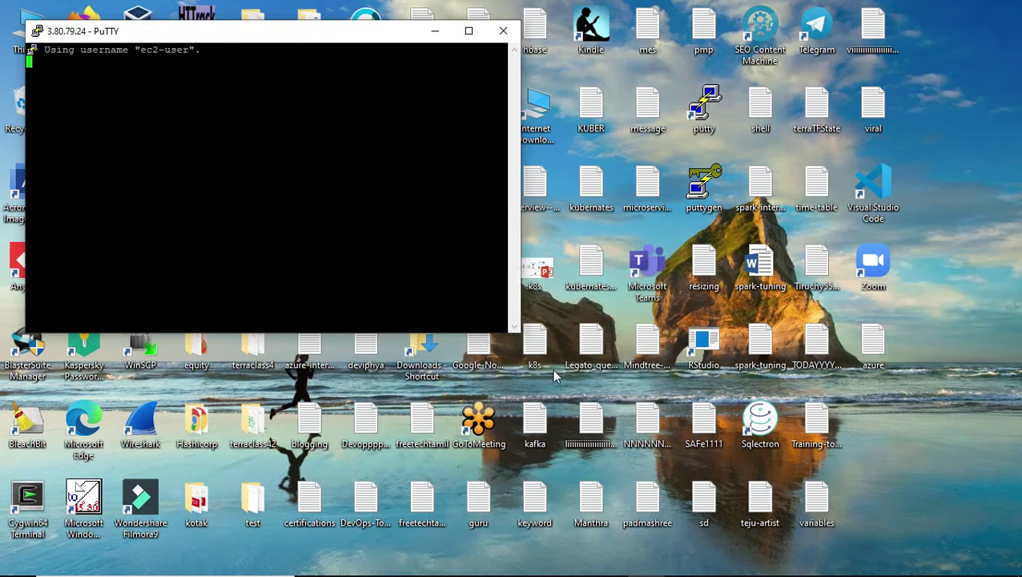
{"action": "left_click_drag", "start_coordinate": [522, 337], "coordinate": [773, 454]}
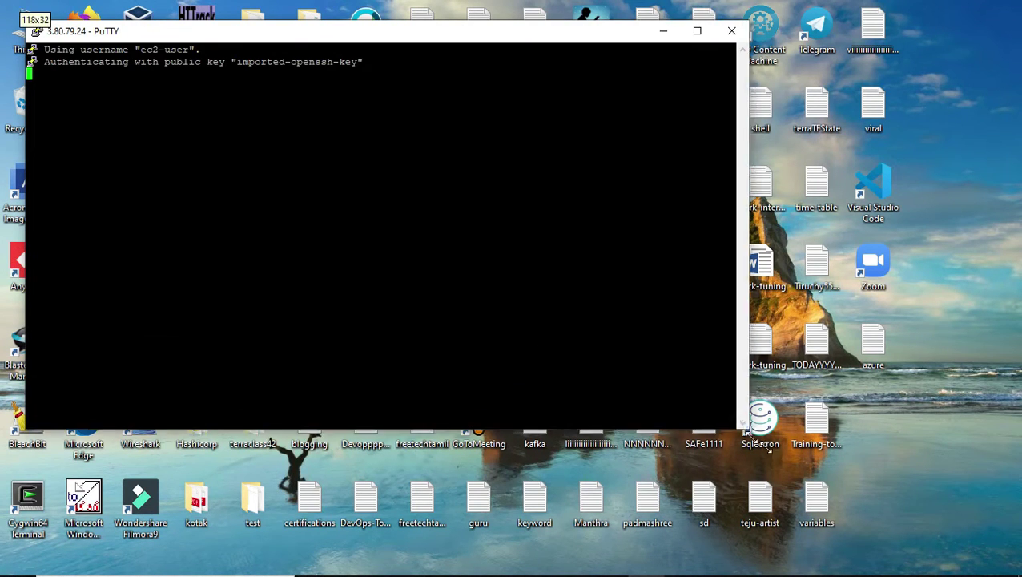
{"action": "right_click", "coordinate": [192, 32]}
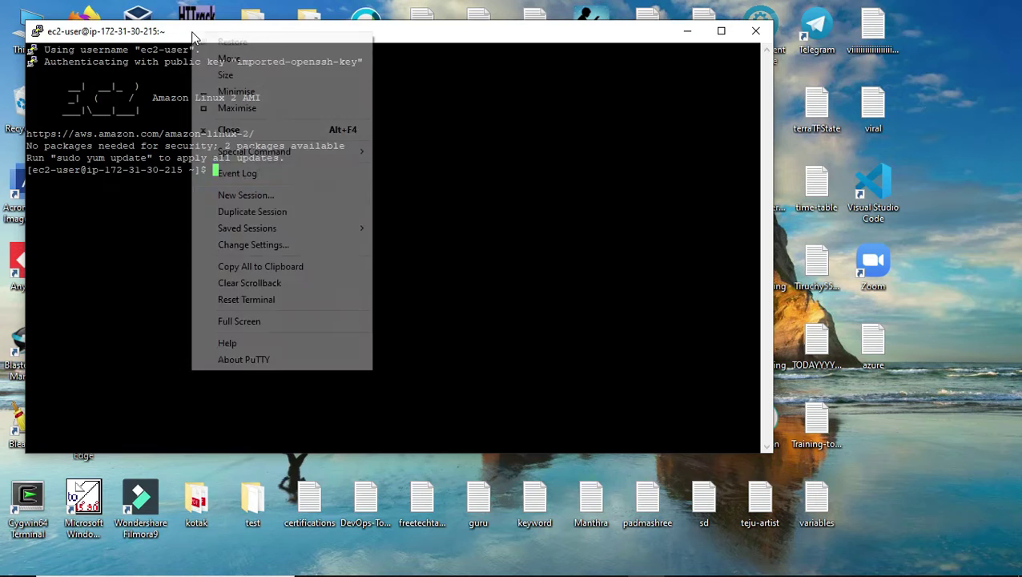
{"action": "left_click", "coordinate": [265, 245]}
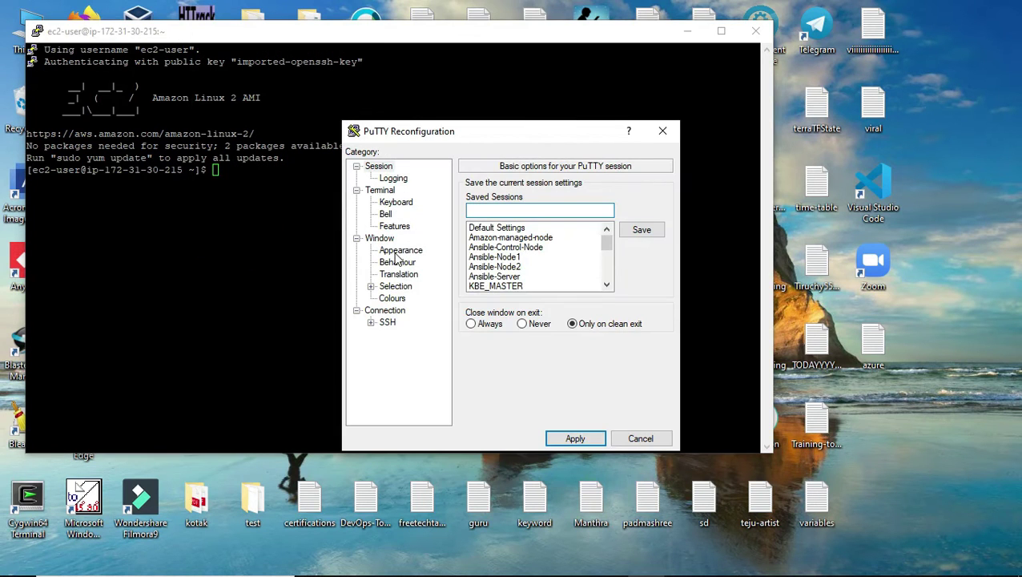
{"action": "left_click", "coordinate": [397, 251]}
{"action": "left_click", "coordinate": [632, 273]}
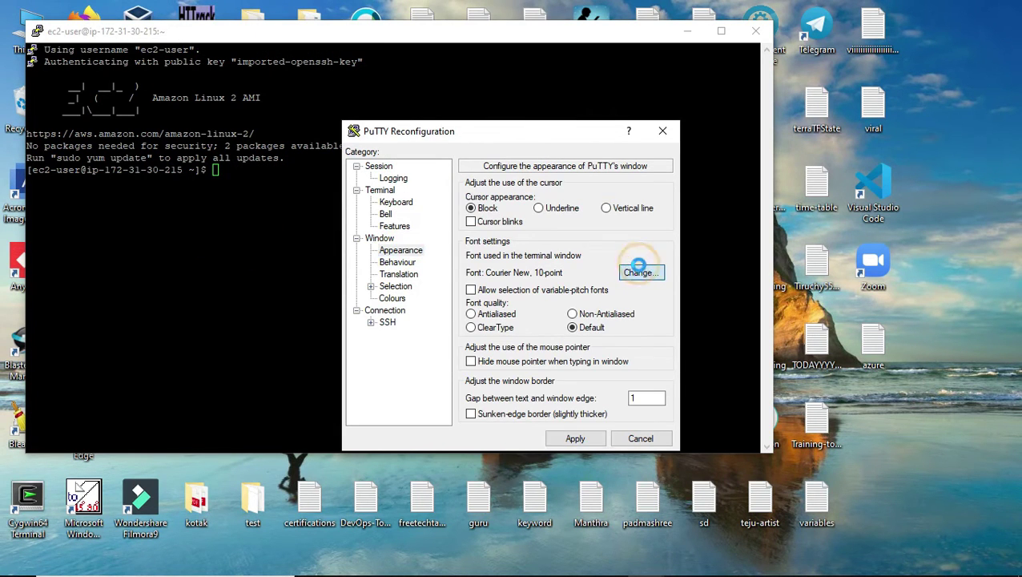
{"action": "left_click", "coordinate": [532, 314]}
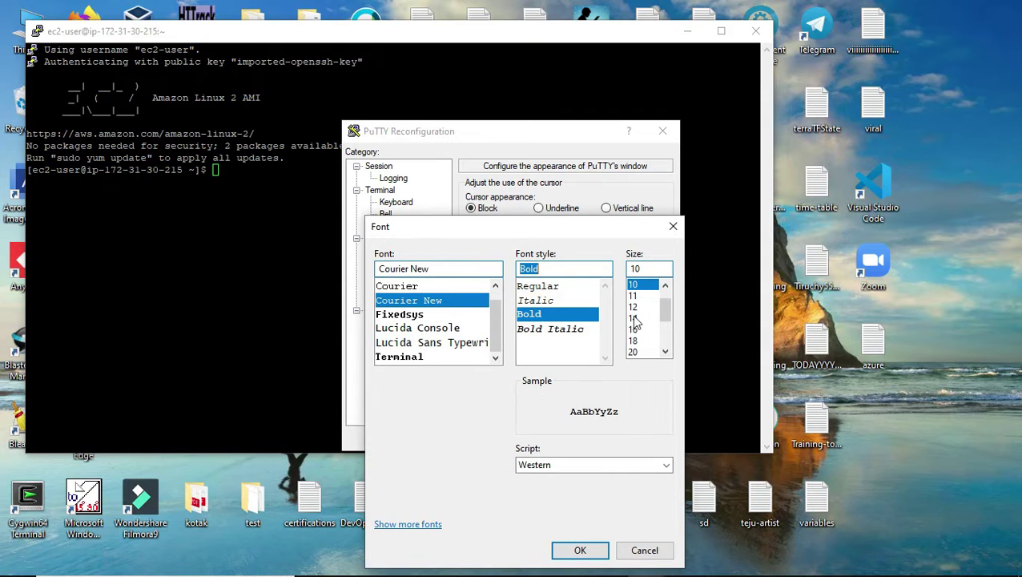
{"action": "left_click", "coordinate": [635, 318]}
{"action": "left_click", "coordinate": [580, 551]}
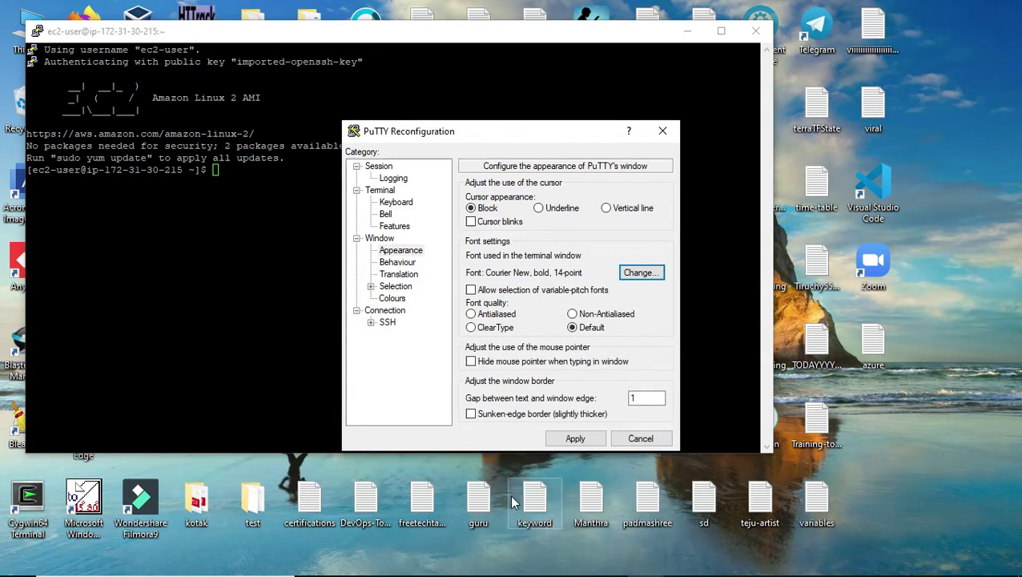
{"action": "left_click", "coordinate": [574, 437]}
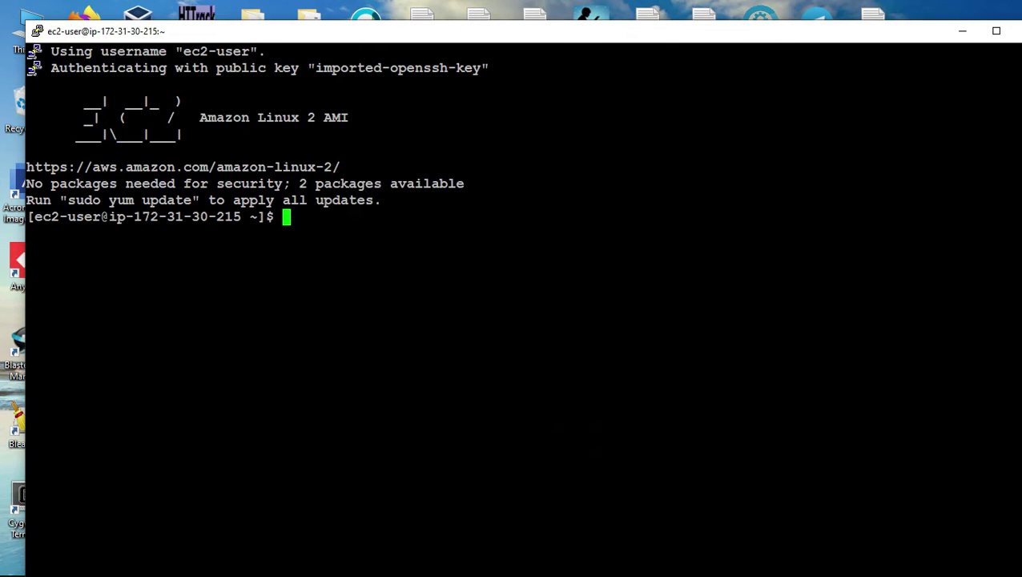
Switch to root with sudo su and list the S3 buckets with aws s3 ls.
{"action": "type", "text": "sudo "}
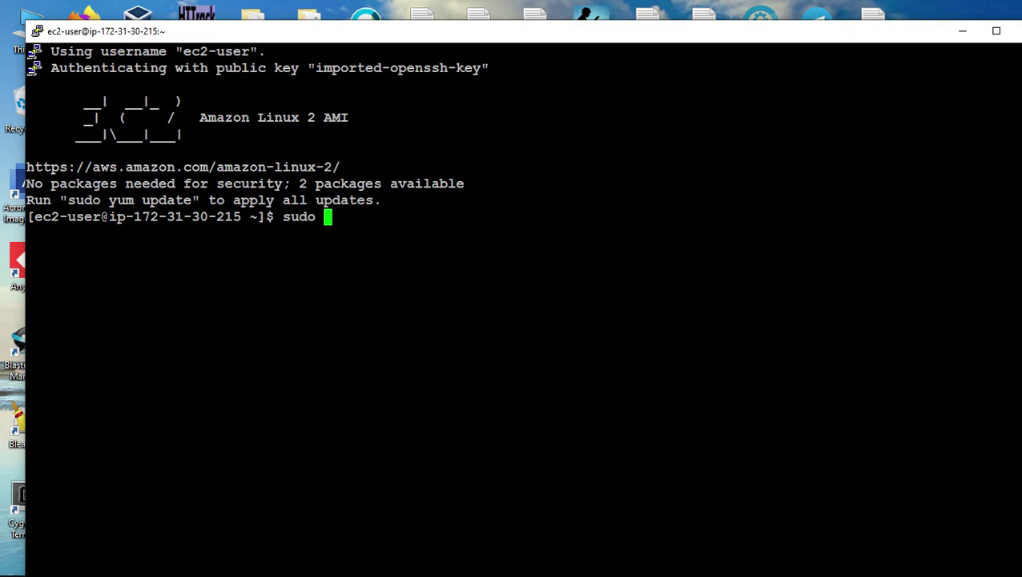
{"action": "type", "text": "su"}
{"action": "key", "text": "Return"}
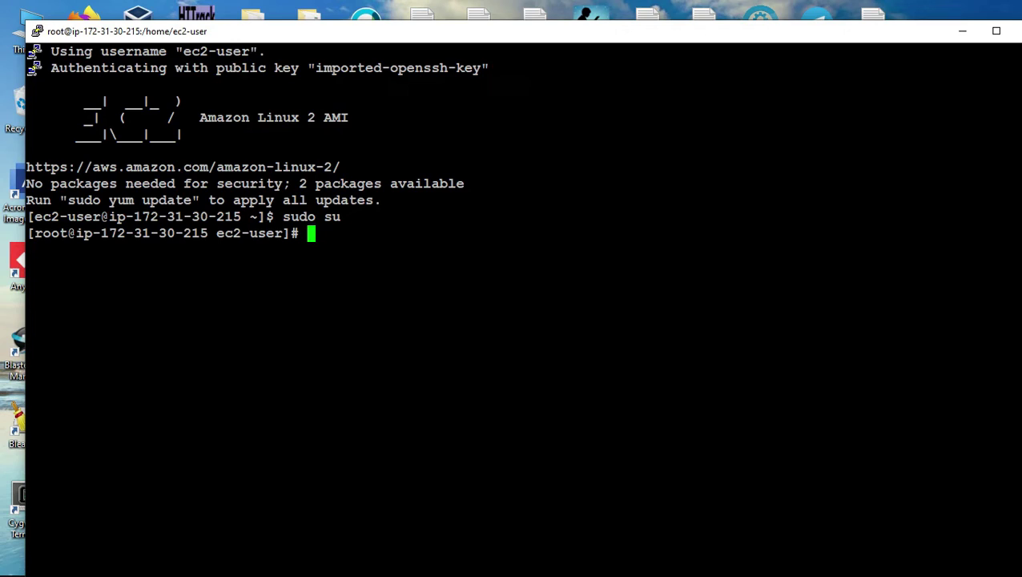
{"action": "type", "text": "aws s"}
{"action": "type", "text": "3 ls"}
{"action": "key", "text": "Return"}
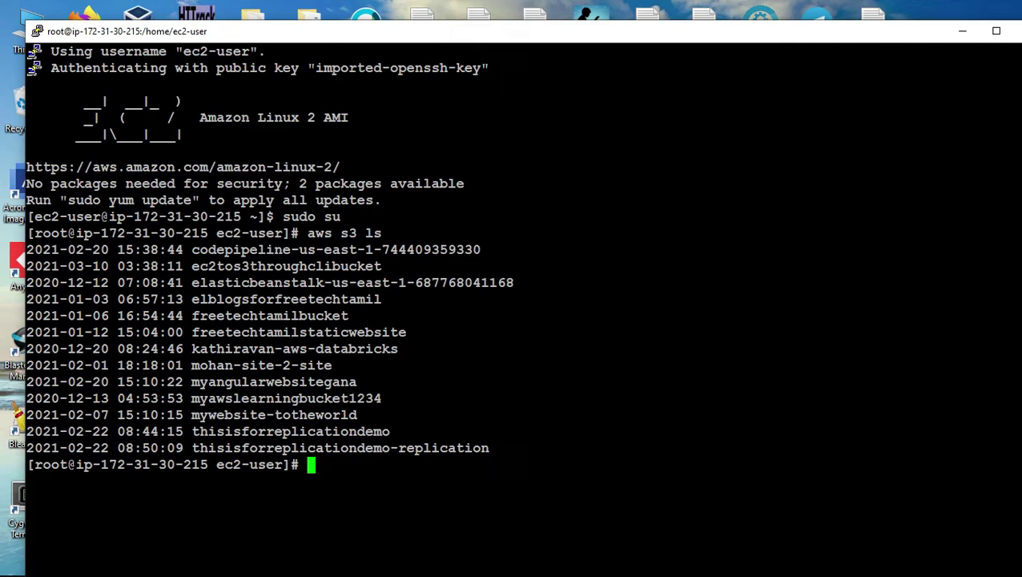
Drop an unfinished aws s3 cp command and confirm the working directory is /home/ec2-user.
{"action": "type", "text": "aw"}
{"action": "type", "text": "s s3 "}
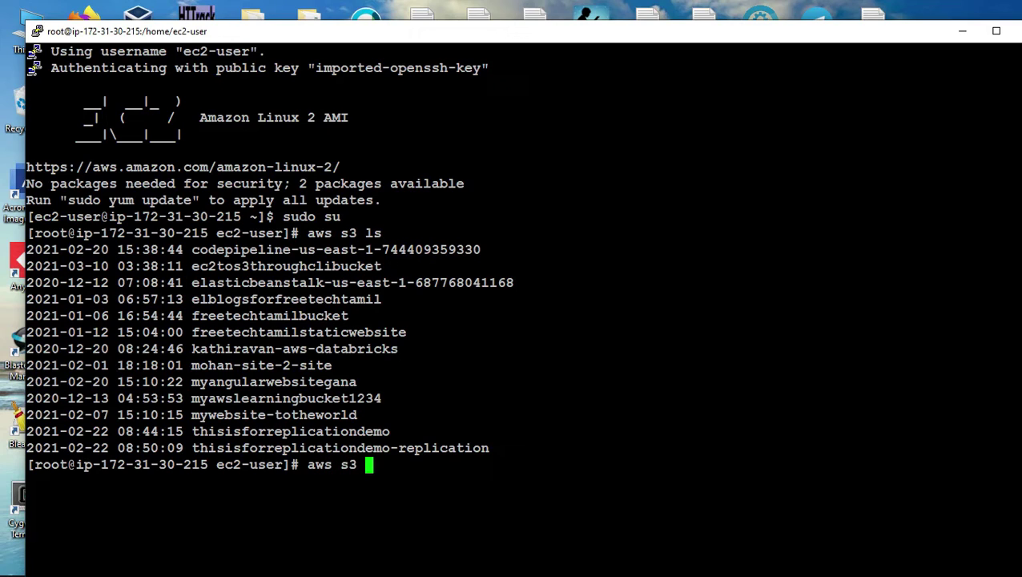
{"action": "type", "text": "cp"}
{"action": "key", "text": "BackSpace"}
{"action": "key", "text": "BackSpace"}
{"action": "key", "text": "BackSpace"}
{"action": "key", "text": "BackSpace"}
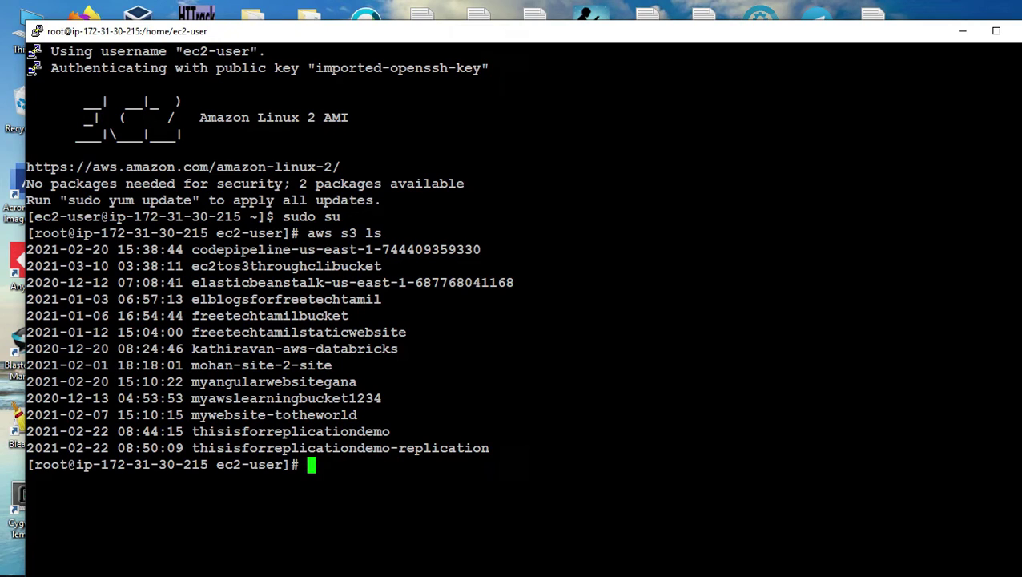
{"action": "type", "text": "pwd"}
{"action": "key", "text": "Return"}
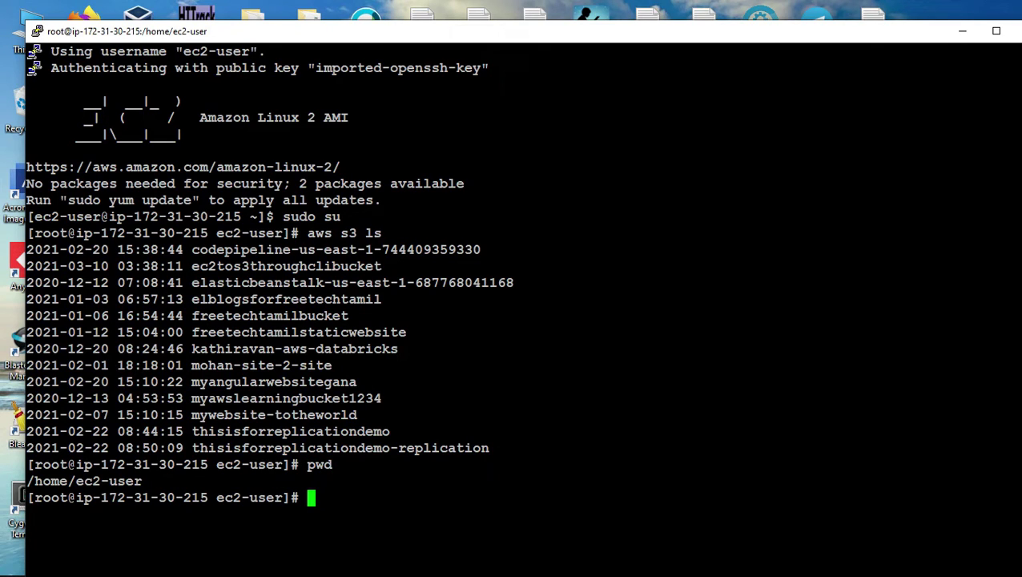
{"action": "mouse_move", "coordinate": [328, 29]}
{"action": "left_mouse_down"}
{"action": "mouse_move", "coordinate": [328, 94]}
{"action": "mouse_move", "coordinate": [330, 33]}
{"action": "left_mouse_up"}
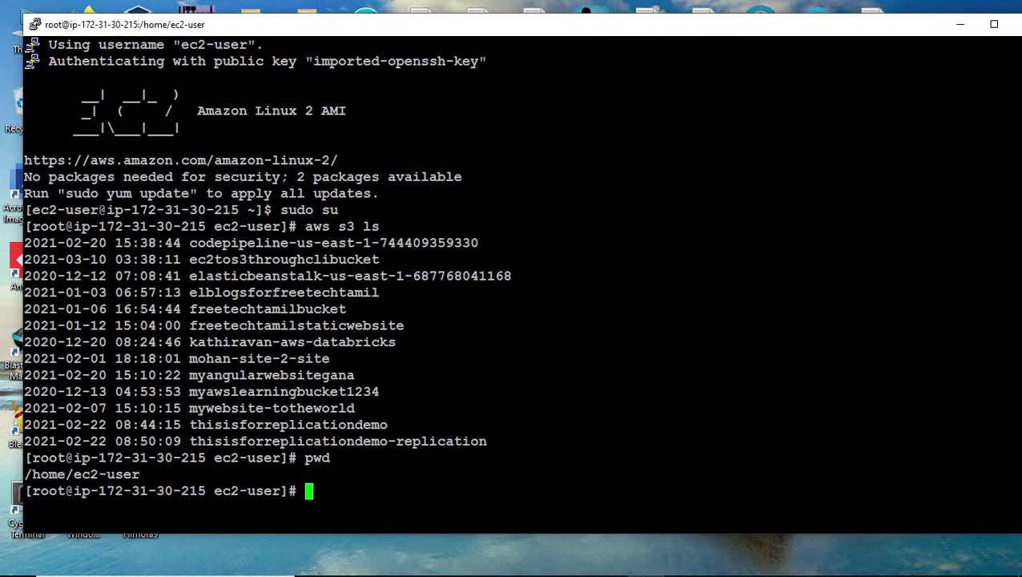
Try yum install apache2, then install httpd and its dependencies, confirming with y.
{"action": "type", "text": "yum "}
{"action": "type", "text": "install "}
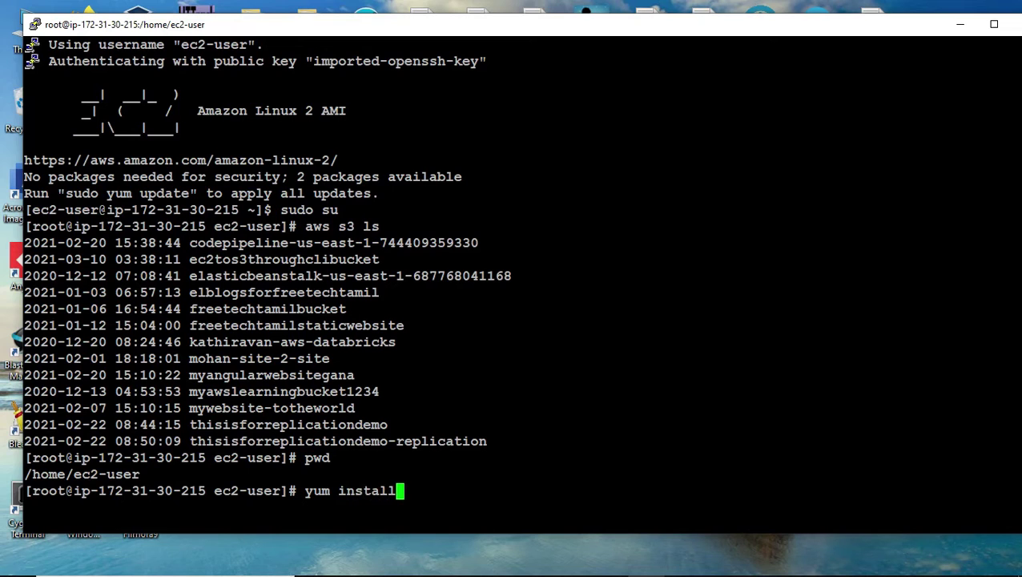
{"action": "type", "text": "apache"}
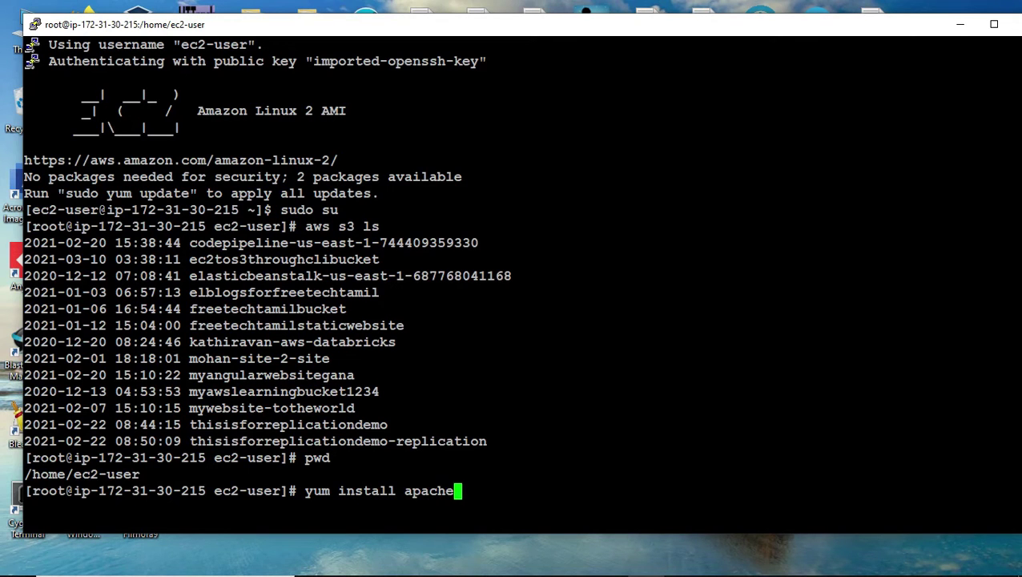
{"action": "type", "text": "2"}
{"action": "key", "text": "Return"}
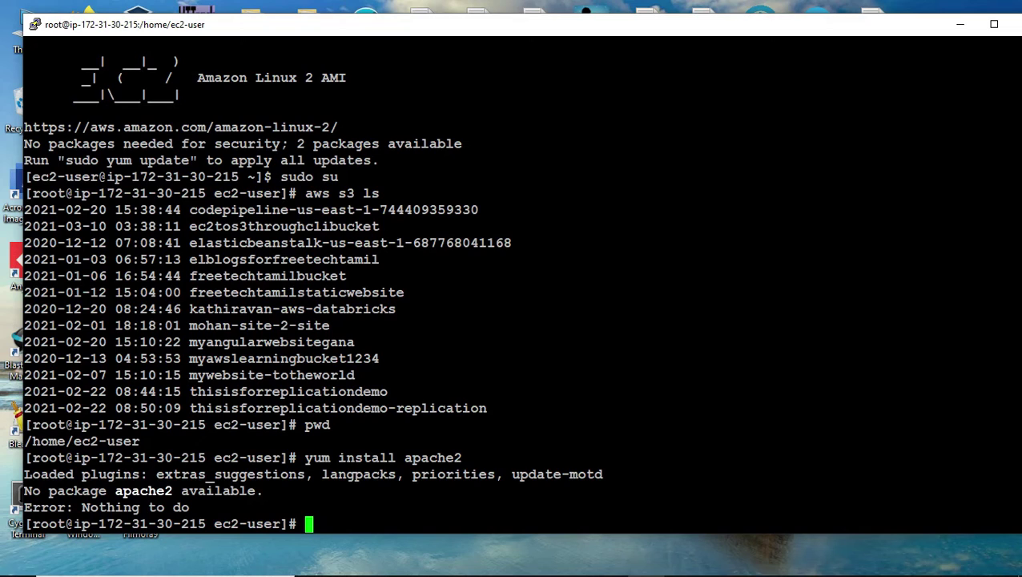
{"action": "type", "text": "yum i"}
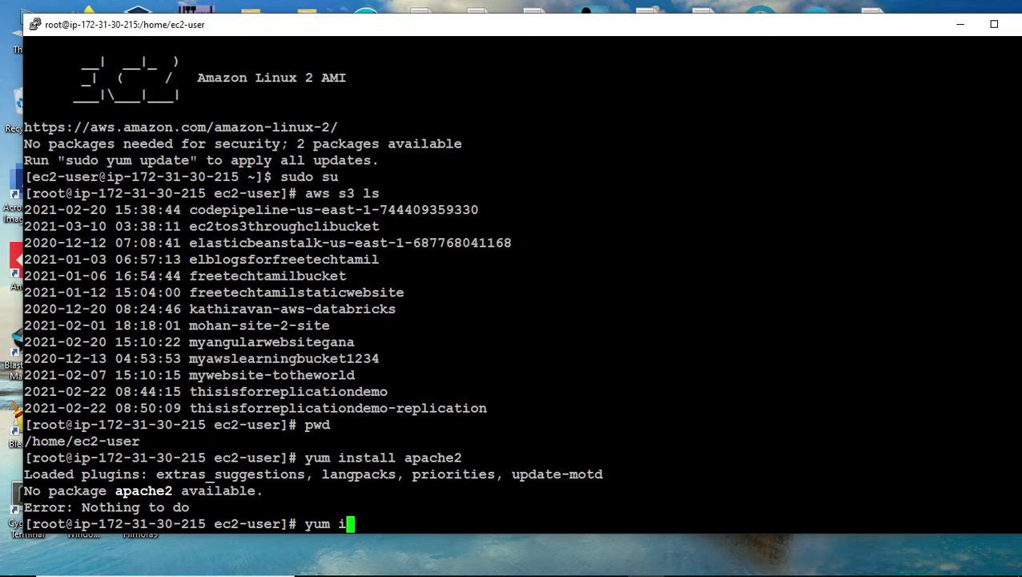
{"action": "type", "text": "nstall http"}
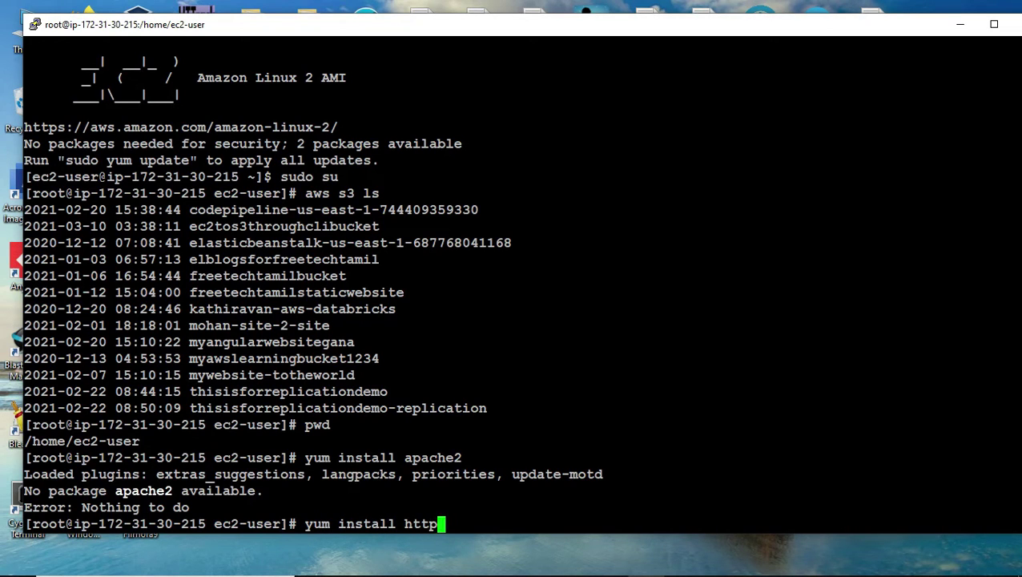
{"action": "type", "text": "d"}
{"action": "key", "text": "Return"}
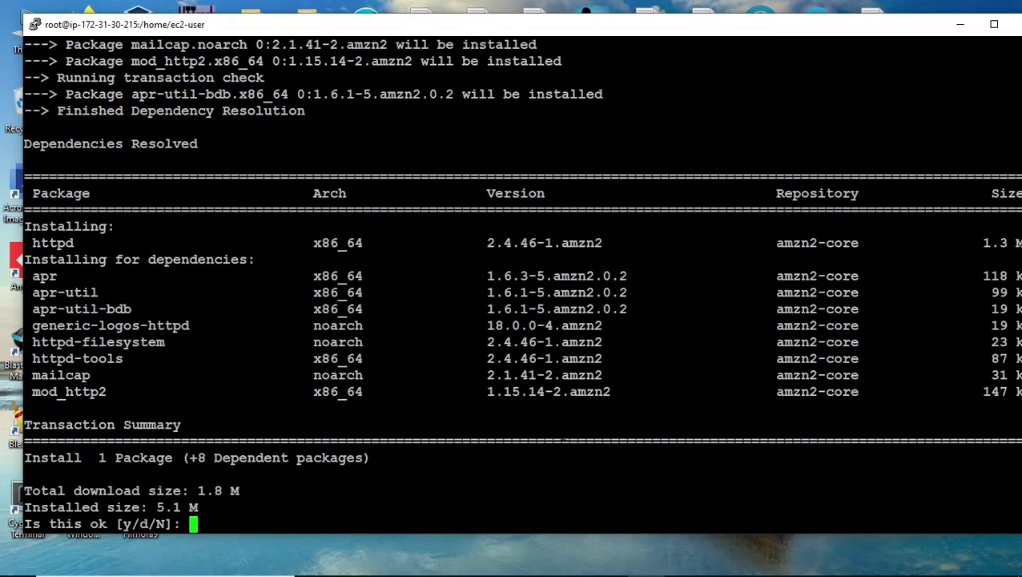
{"action": "type", "text": "y"}
{"action": "key", "text": "Return"}
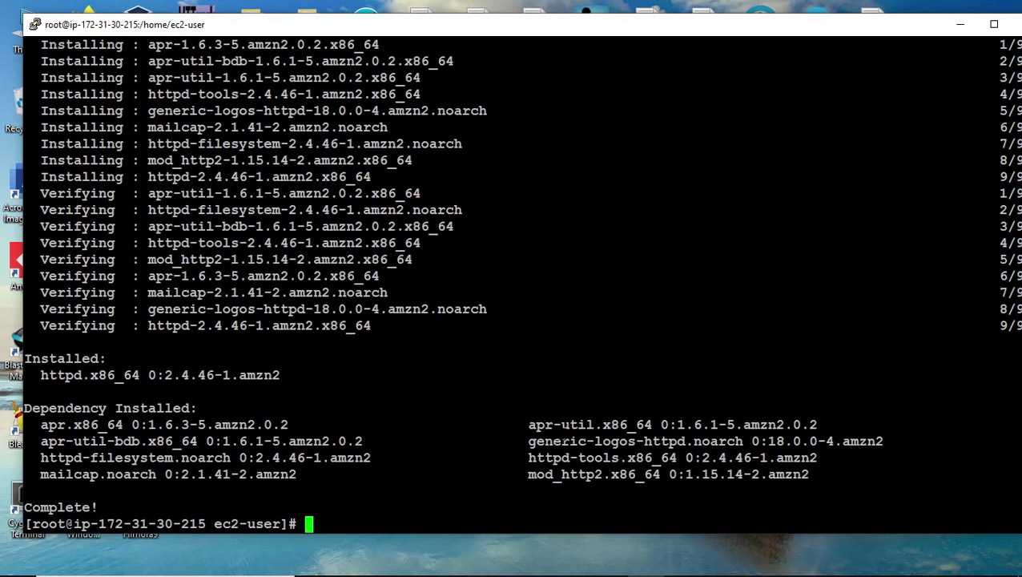
{"action": "type", "text": "systemct"}
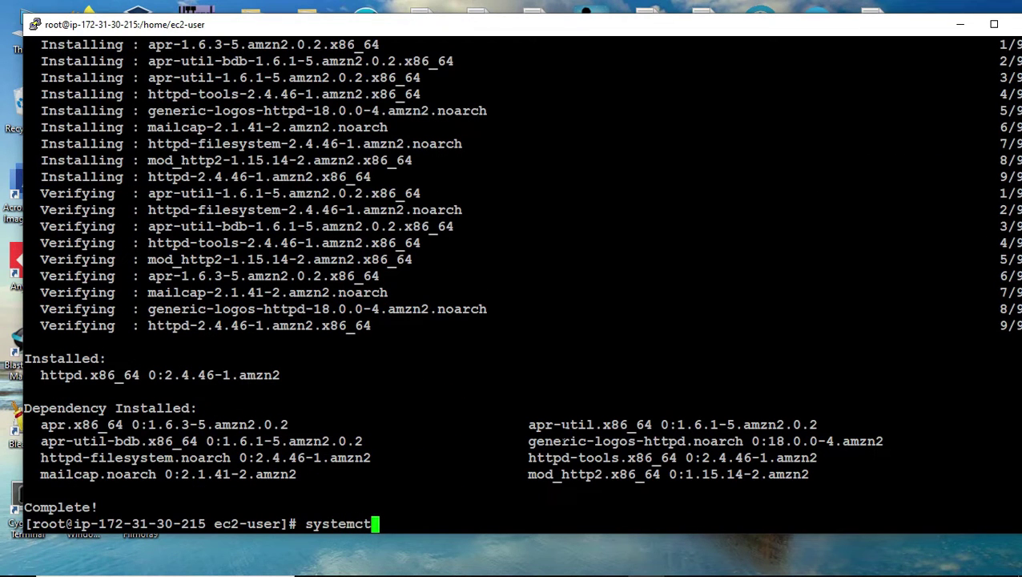
{"action": "type", "text": "l htt"}
{"action": "type", "text": "p"}
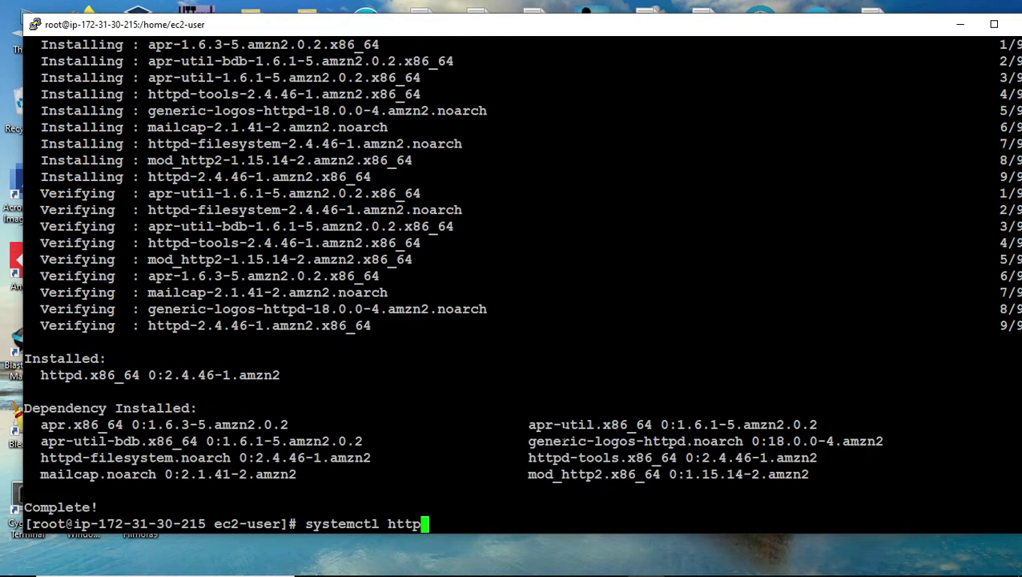
{"action": "type", "text": "d st"}
{"action": "type", "text": "art"}
Run systemctl start httpd and systemctl enable httpd so the web server runs and starts at boot.
{"action": "key", "text": "Return"}
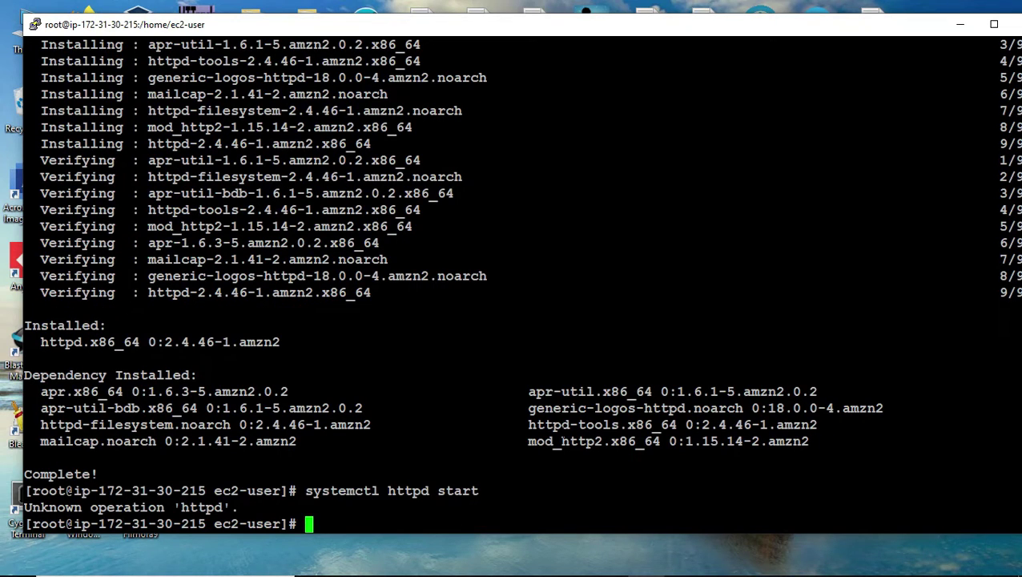
{"action": "type", "text": "syste"}
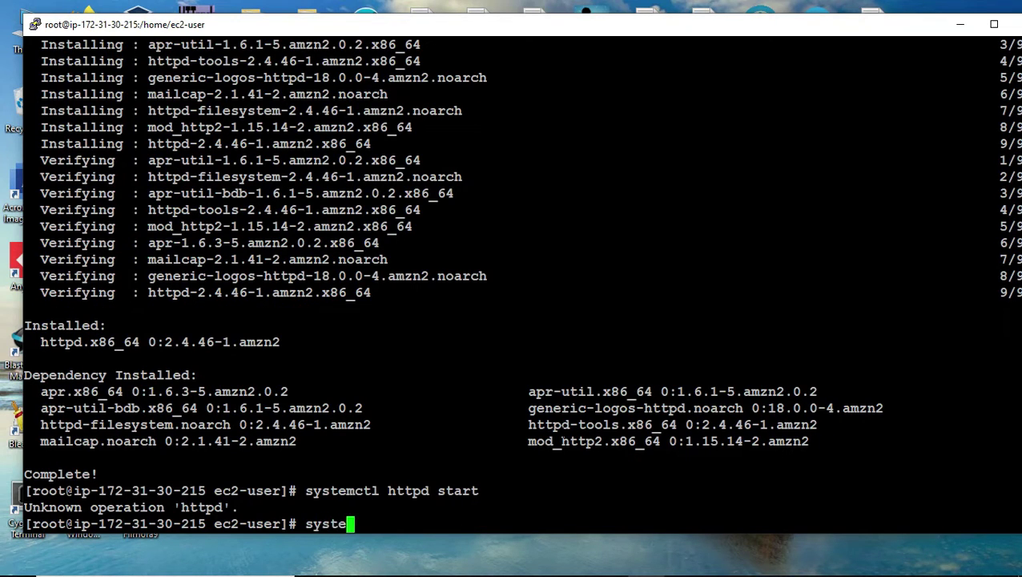
{"action": "type", "text": "mctl "}
{"action": "type", "text": "star"}
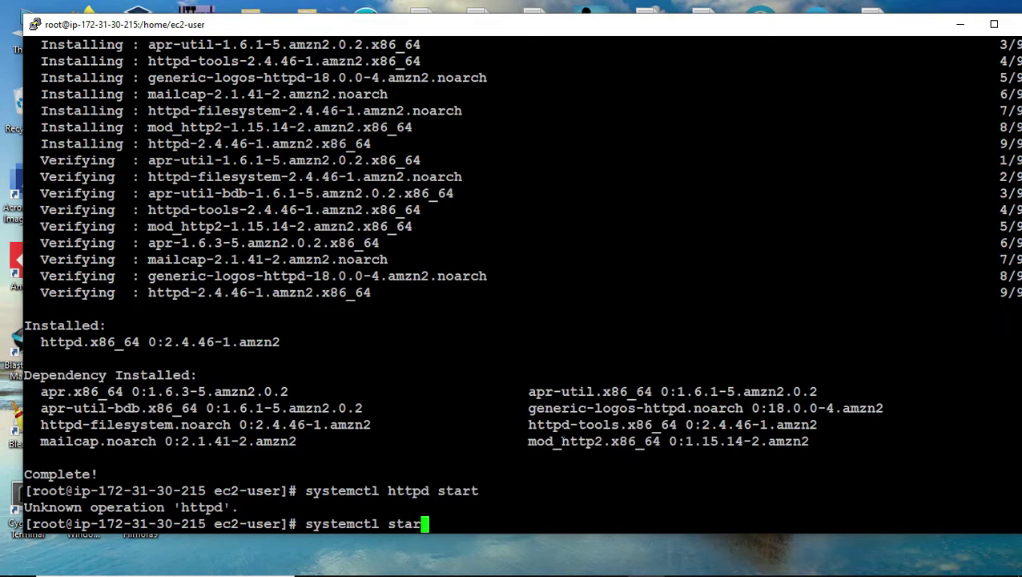
{"action": "type", "text": "t httpd"}
{"action": "key", "text": "Return"}
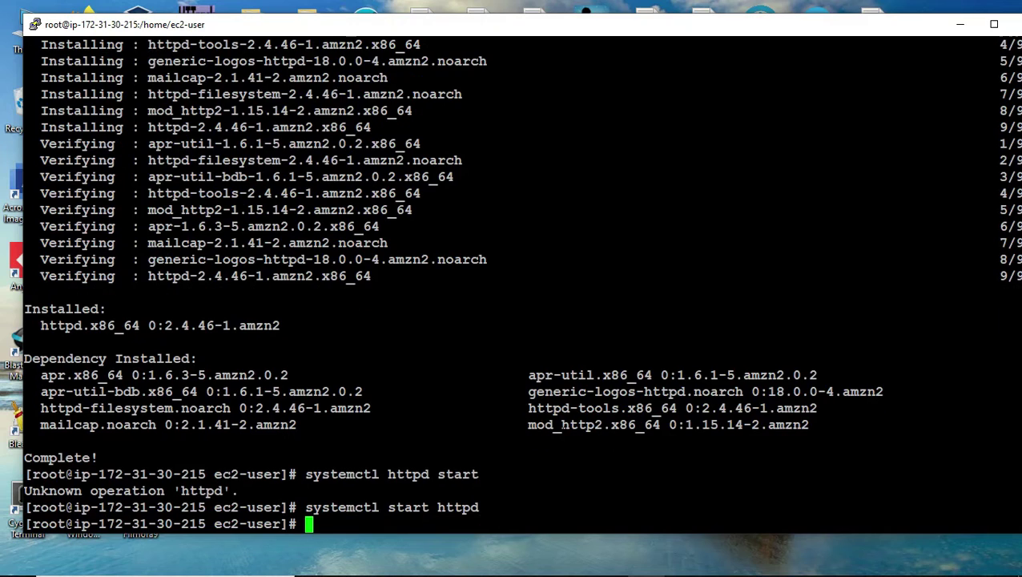
{"action": "type", "text": "sy"}
{"action": "type", "text": "stemctl "}
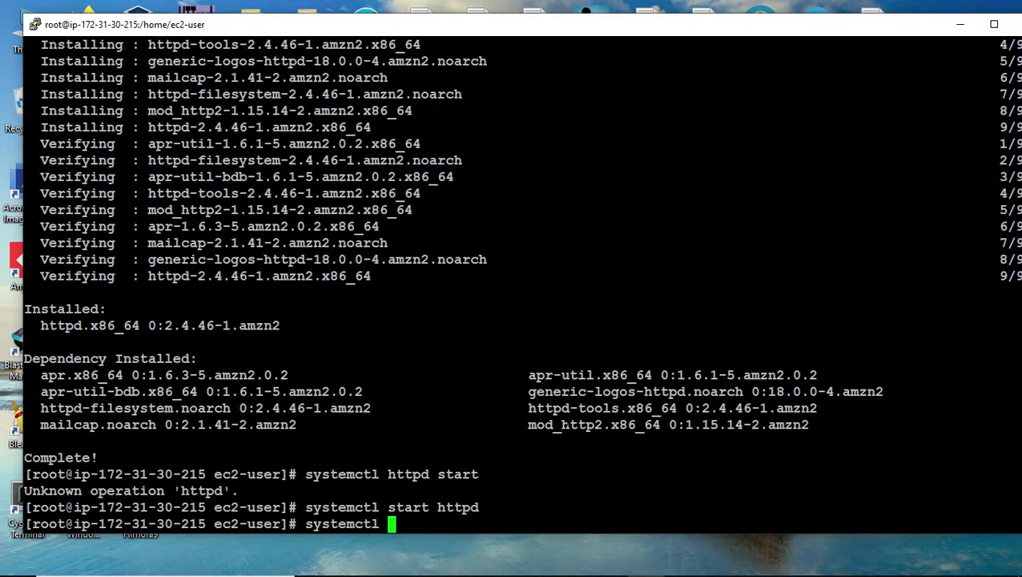
{"action": "type", "text": "enable h"}
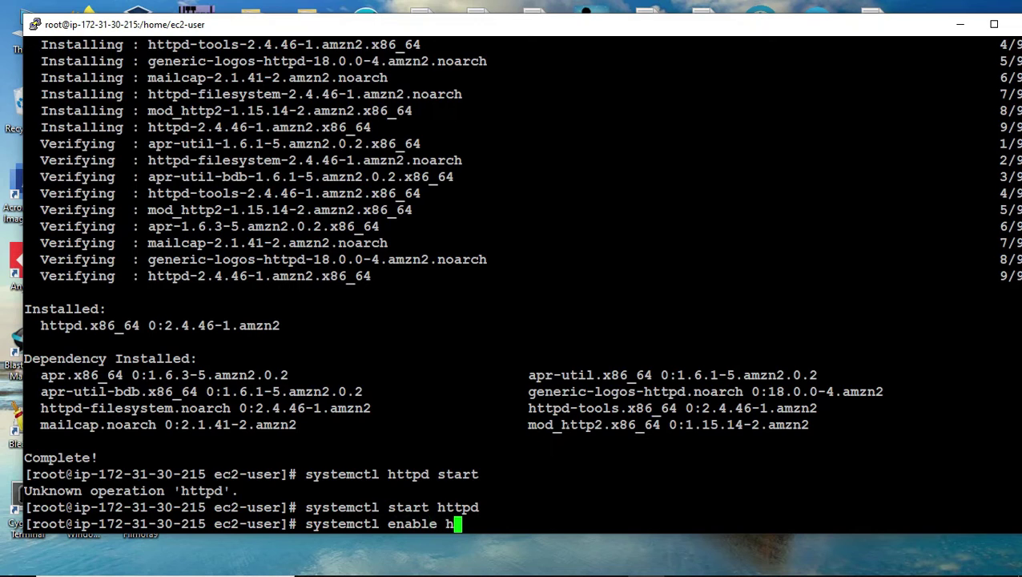
{"action": "type", "text": "ttpd"}
{"action": "key", "text": "Return"}
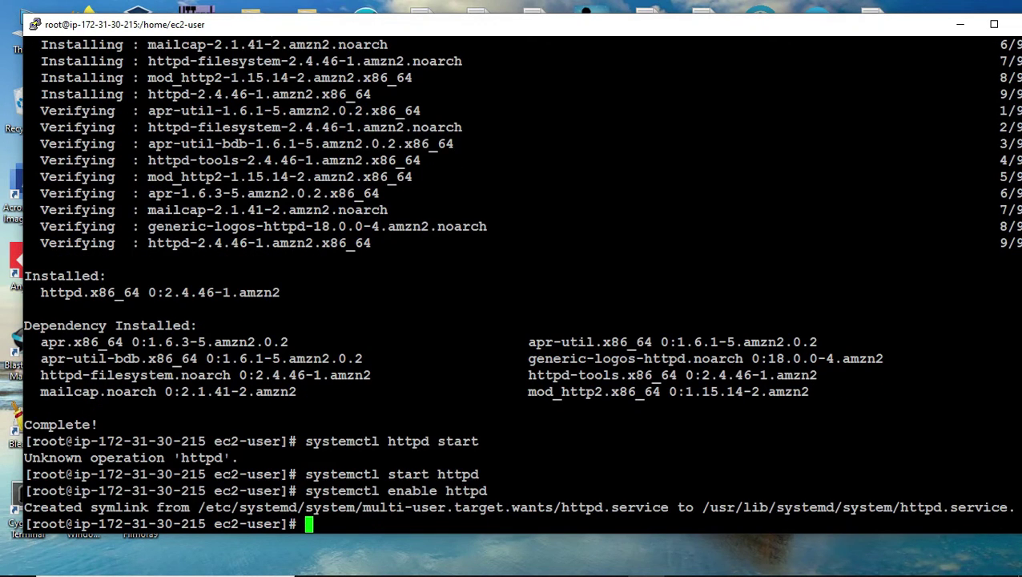
{"action": "type", "text": "cd "}
{"action": "type", "text": "/var/w"}
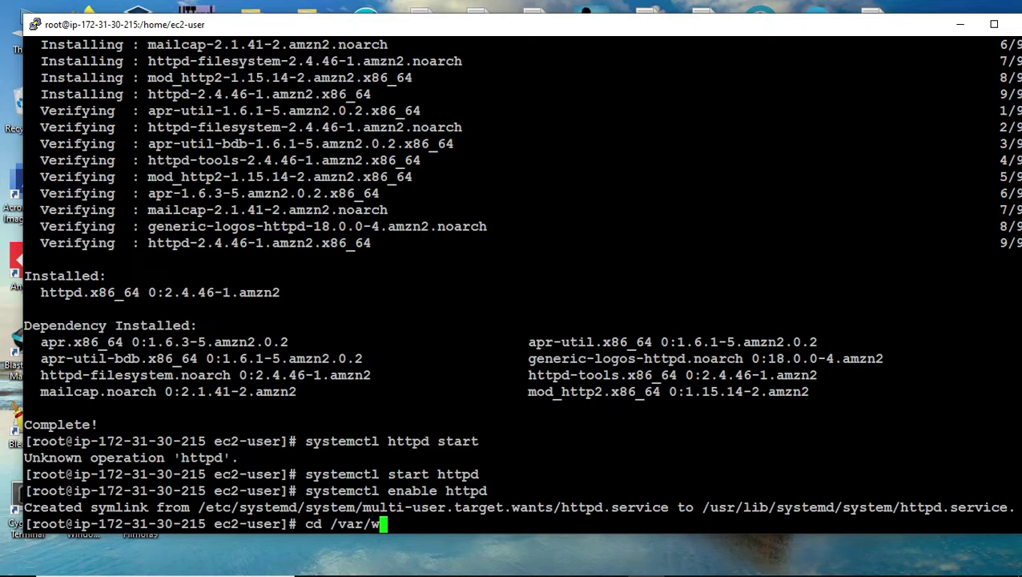
{"action": "type", "text": "ww/html"}
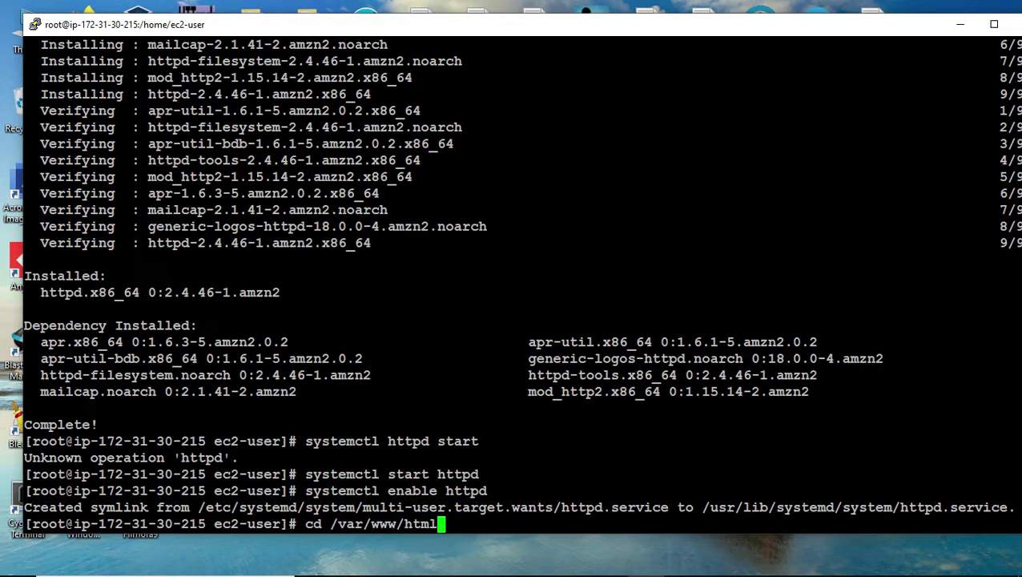
Change into /var/www/html and list its files.
{"action": "key", "text": "Return"}
{"action": "type", "text": "ls"}
{"action": "key", "text": "Return"}
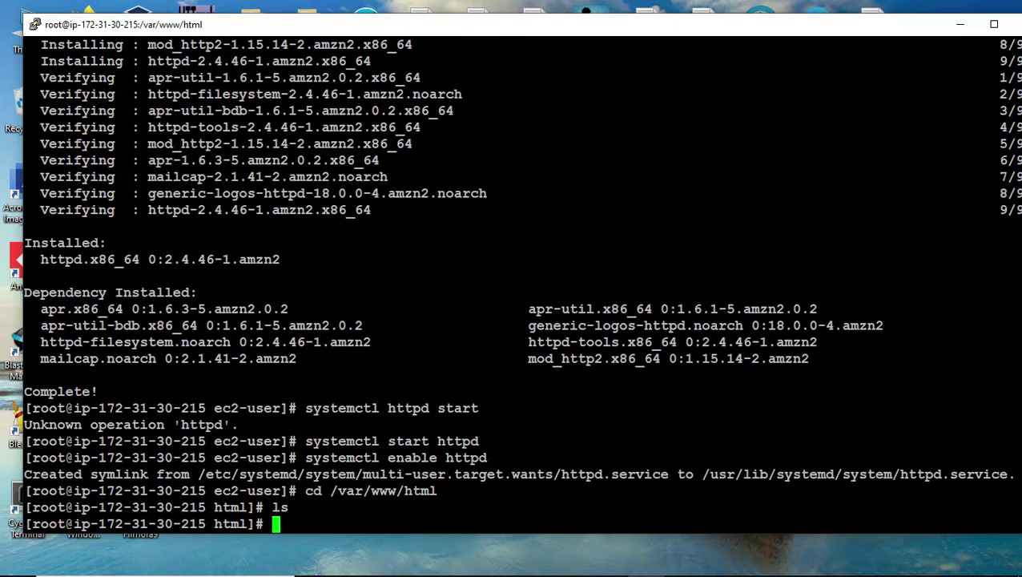
Create index.html in vi containing '<h1>This is test server </h1>' and save it with :wq!
{"action": "type", "text": "vi"}
{"action": "type", "text": " index."}
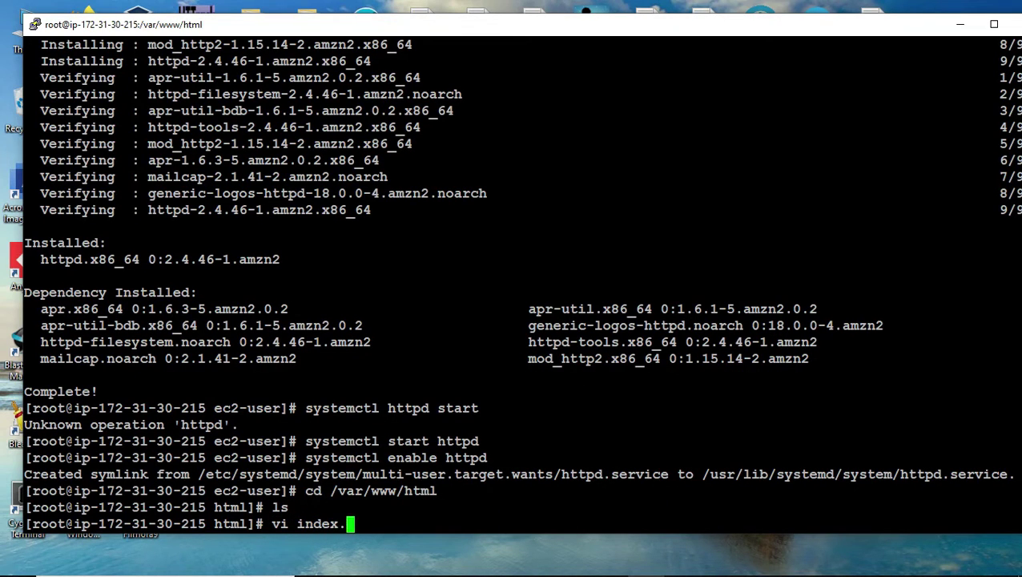
{"action": "type", "text": "html"}
{"action": "key", "text": "Return"}
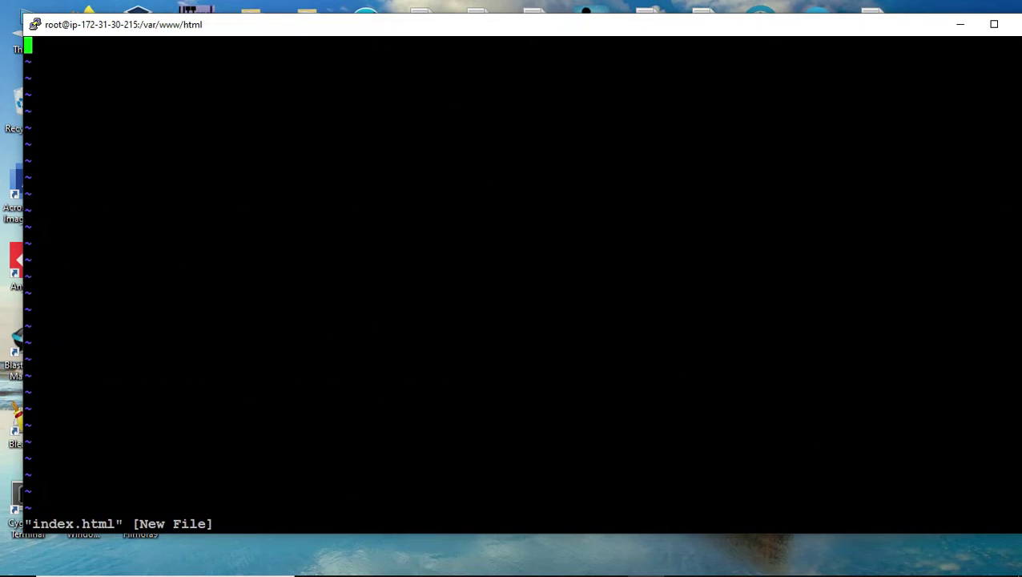
{"action": "type", "text": "i"}
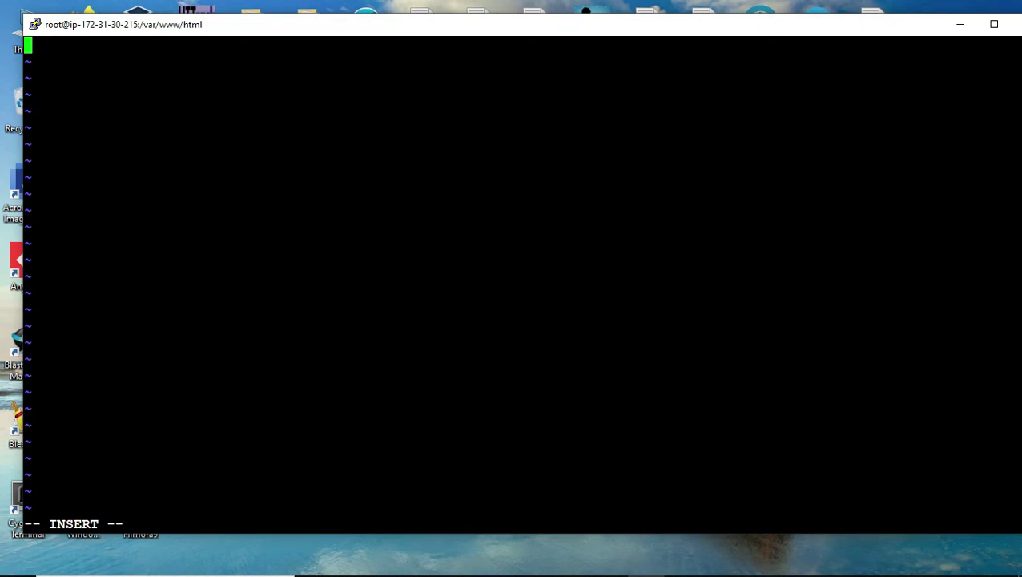
{"action": "type", "text": "<"}
{"action": "type", "text": "h1>"}
{"action": "type", "text": "This is tes"}
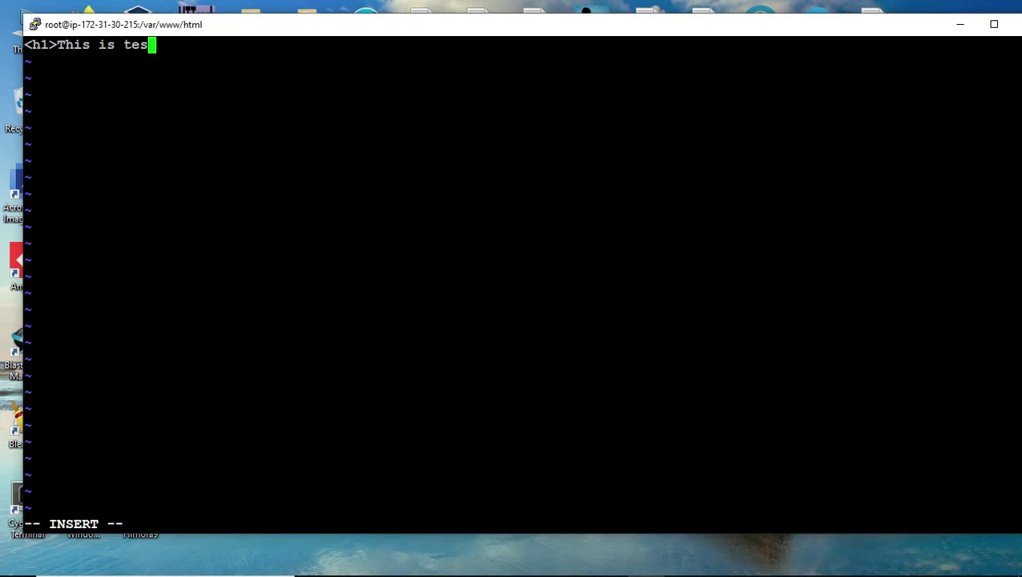
{"action": "type", "text": "t s"}
{"action": "type", "text": "erver"}
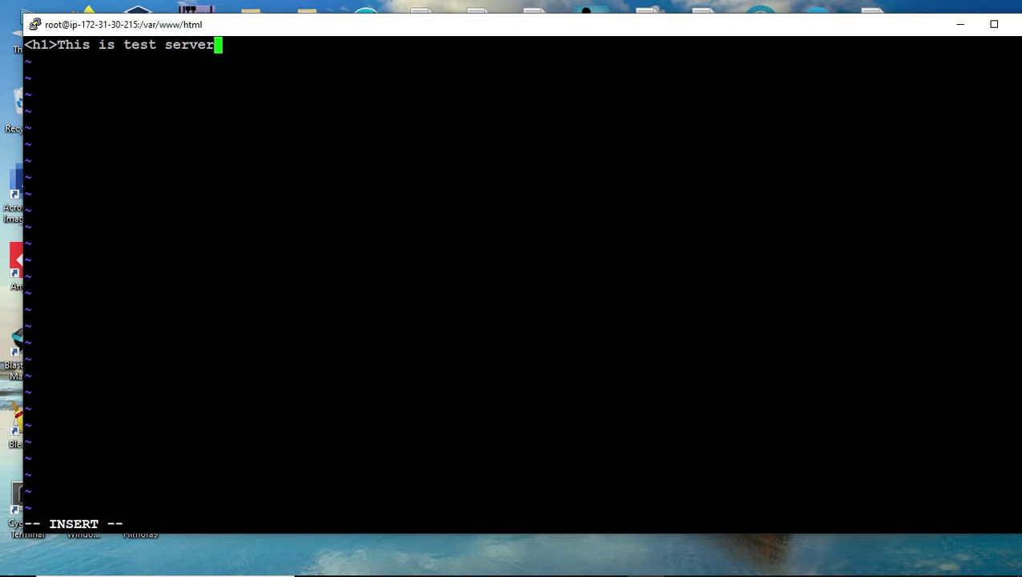
{"action": "type", "text": " <"}
{"action": "type", "text": "/h1>"}
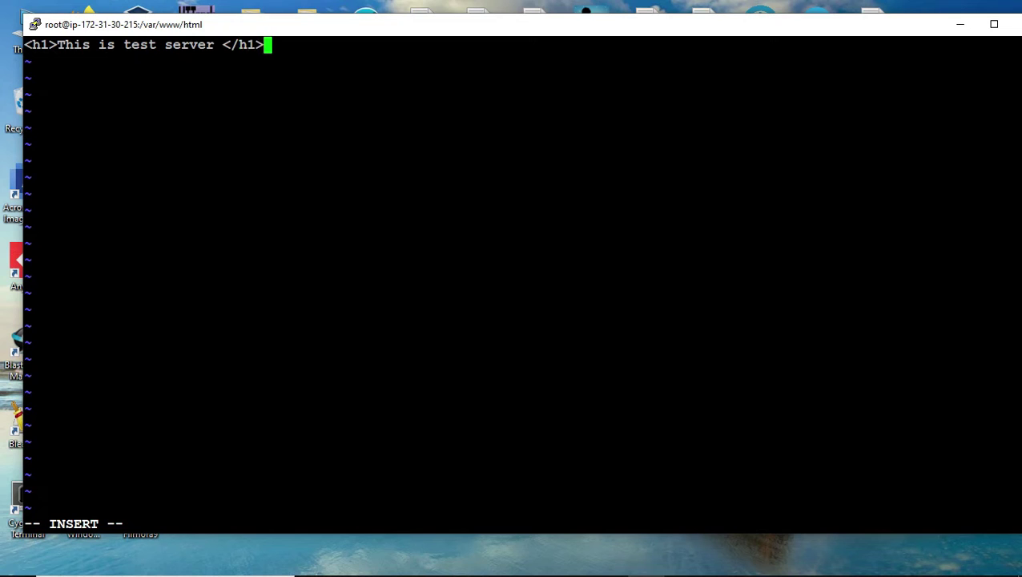
{"action": "key", "text": "Escape"}
{"action": "type", "text": ":"}
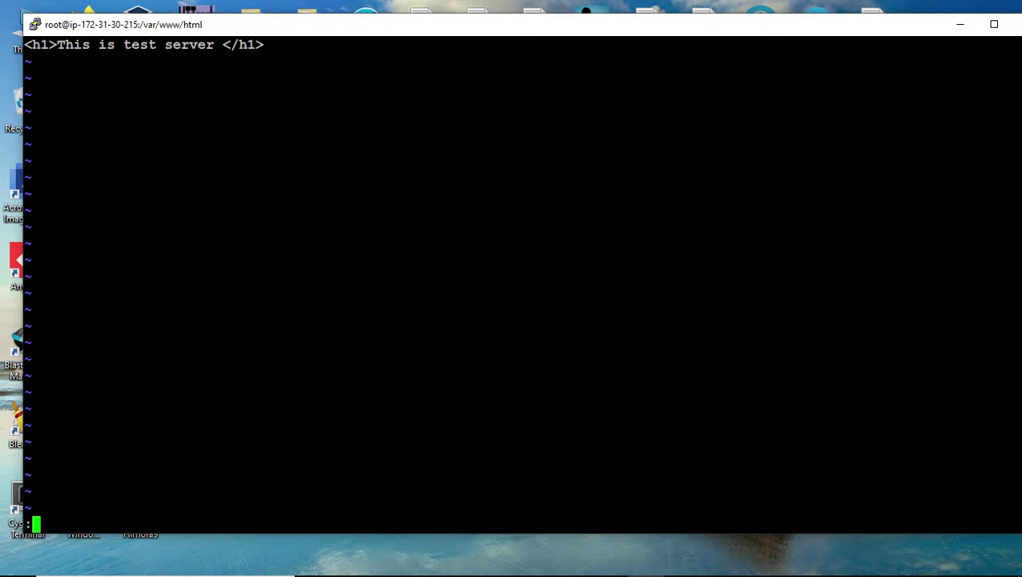
{"action": "type", "text": "wq!"}
{"action": "key", "text": "Return"}
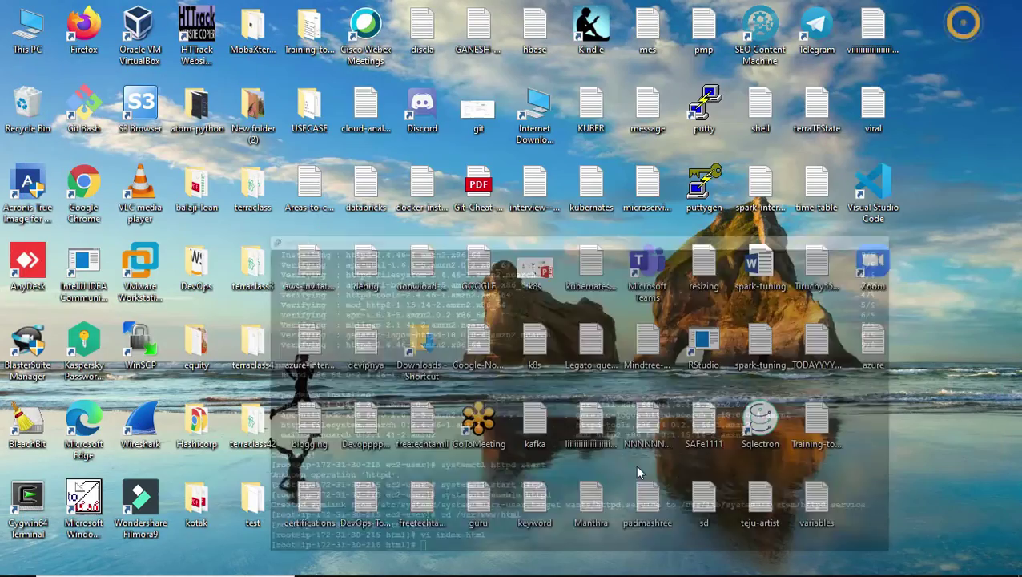
Load 3.80.79.24 in a new Chrome tab to see the 'This is test server' page, then minimise Chrome.
{"action": "left_click", "coordinate": [960, 24]}
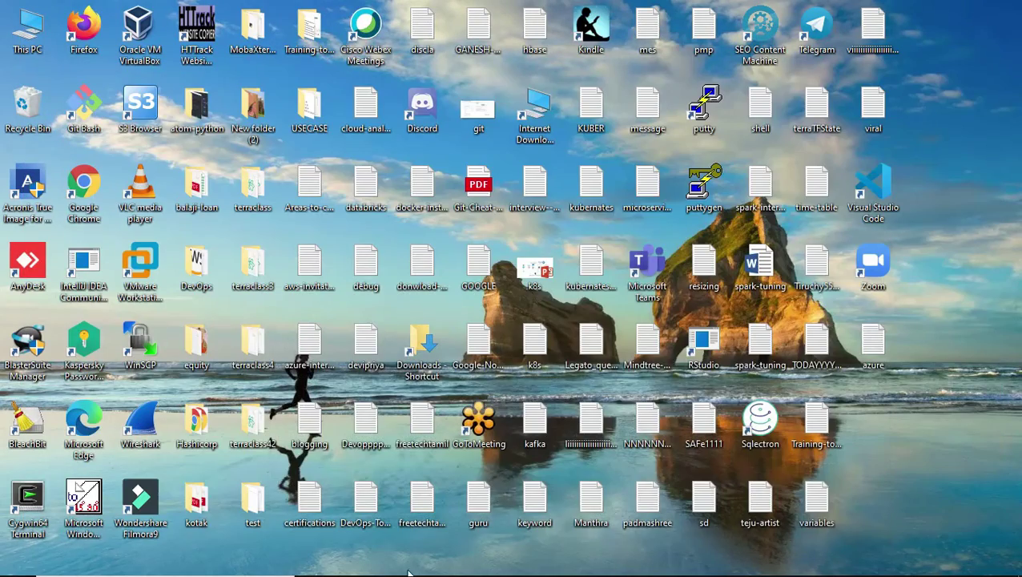
{"action": "left_click", "coordinate": [344, 565]}
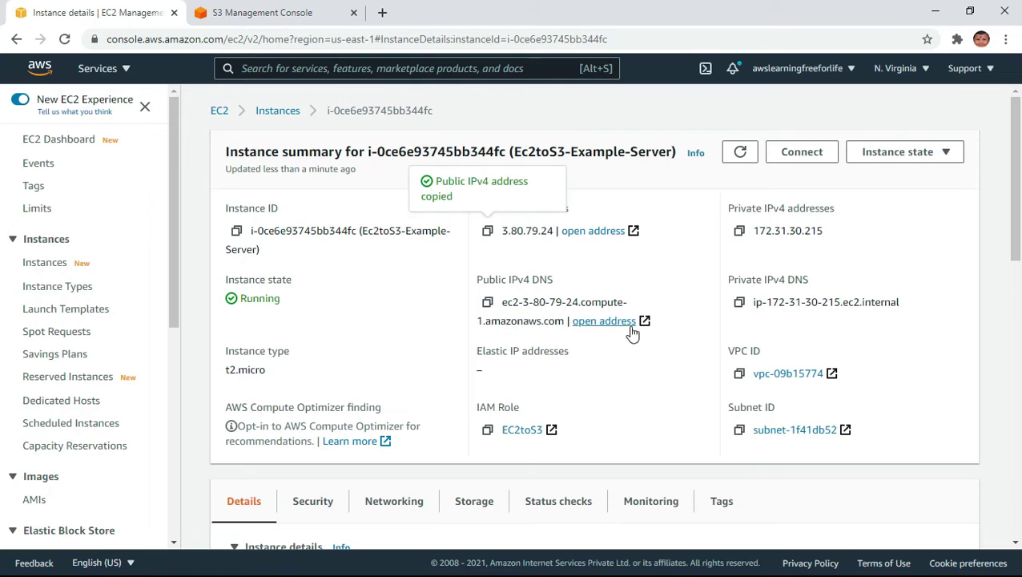
{"action": "key", "text": "ctrl+t"}
{"action": "type", "text": "3.80.79.24"}
{"action": "key", "text": "Return"}
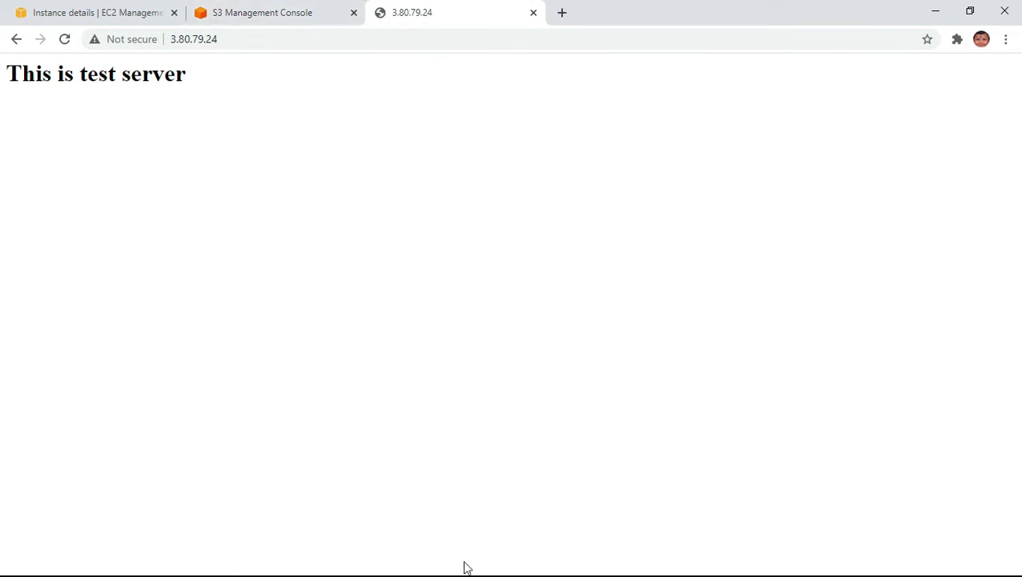
{"action": "left_click", "coordinate": [929, 16]}
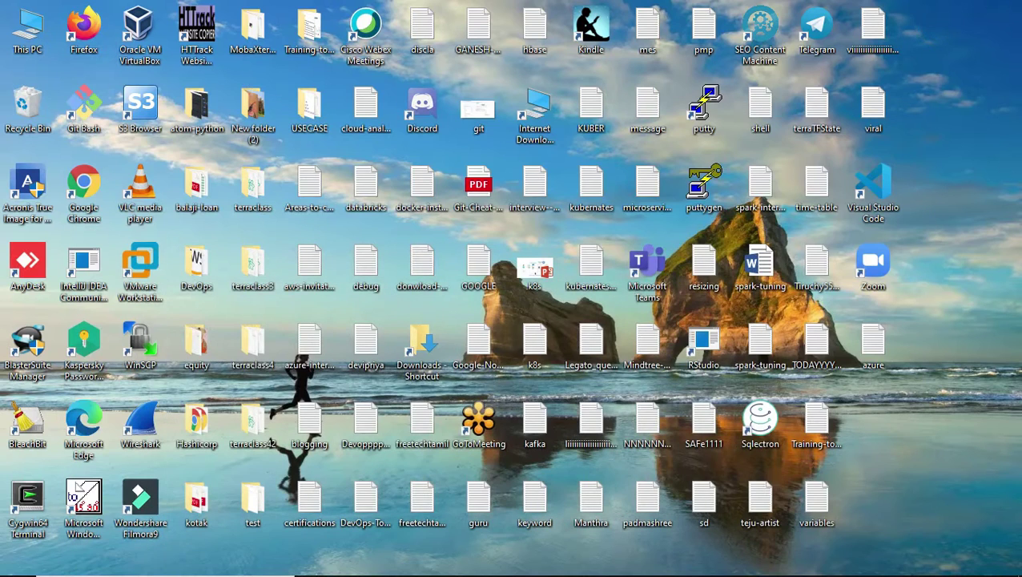
Restore PuTTY, confirm pwd shows /var/www/html, clear the screen and begin 'aws s3 cp'.
{"action": "mouse_move", "coordinate": [497, 568]}
{"action": "left_click", "coordinate": [651, 566]}
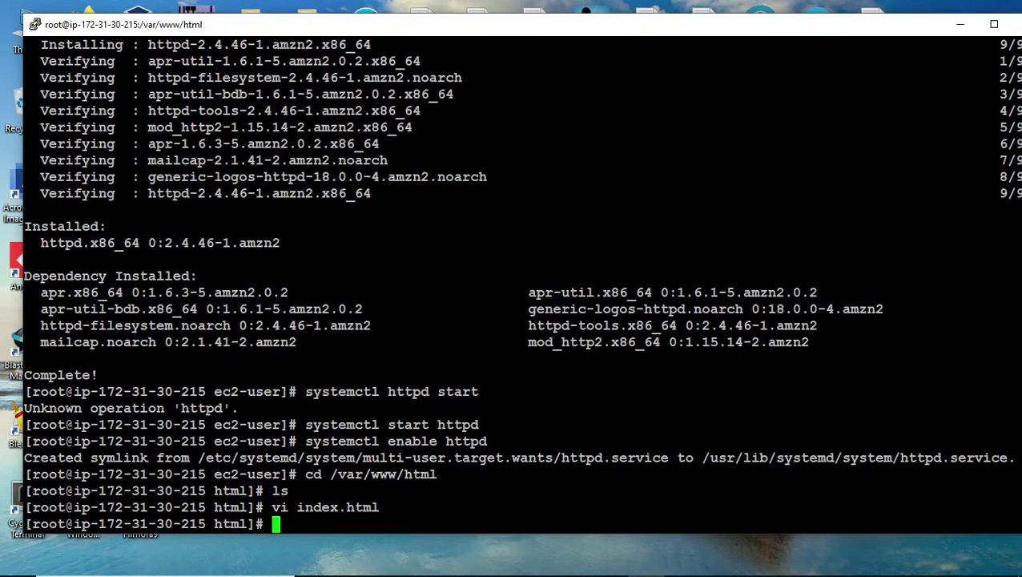
{"action": "type", "text": "pwd"}
{"action": "key", "text": "Return"}
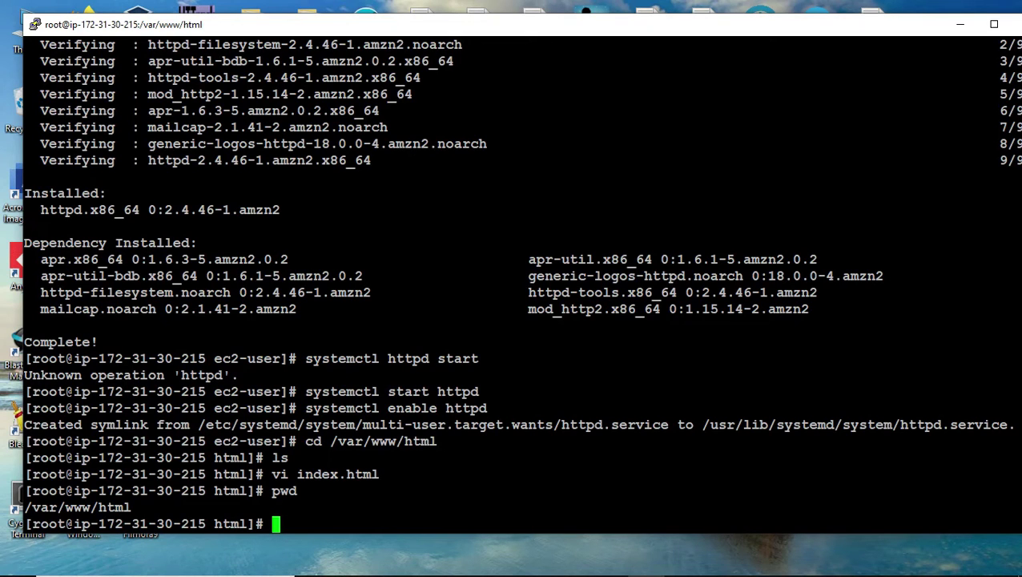
{"action": "type", "text": "cl"}
{"action": "type", "text": "ear"}
{"action": "key", "text": "Return"}
{"action": "type", "text": "aw"}
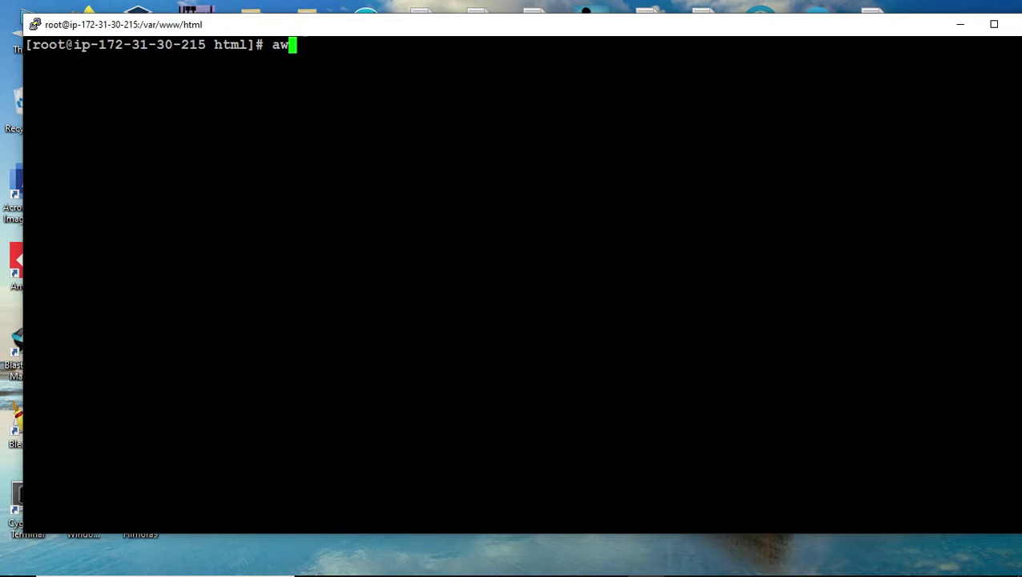
{"action": "type", "text": "s s"}
{"action": "type", "text": "3 cp"}
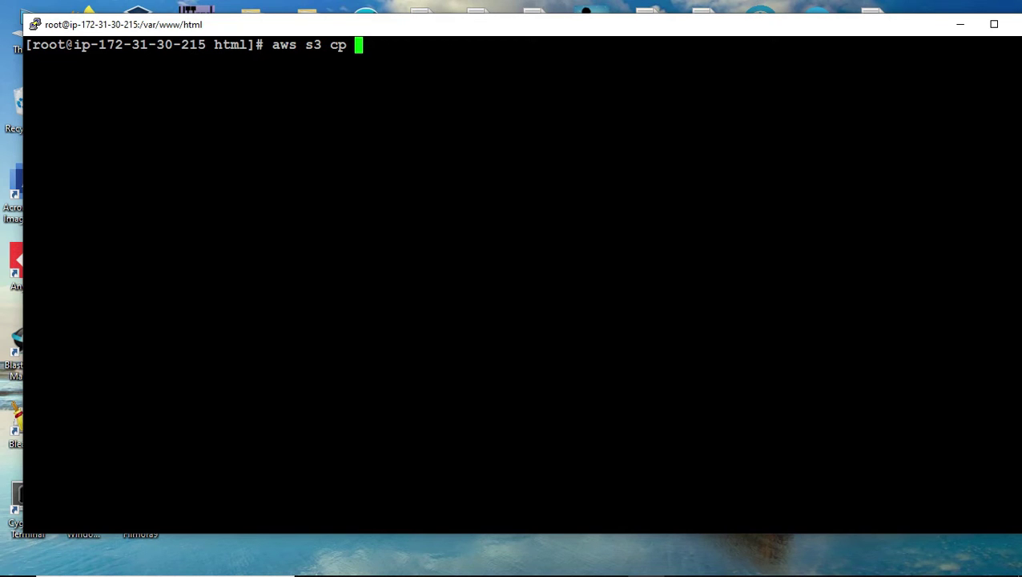
{"action": "left_click", "coordinate": [960, 25]}
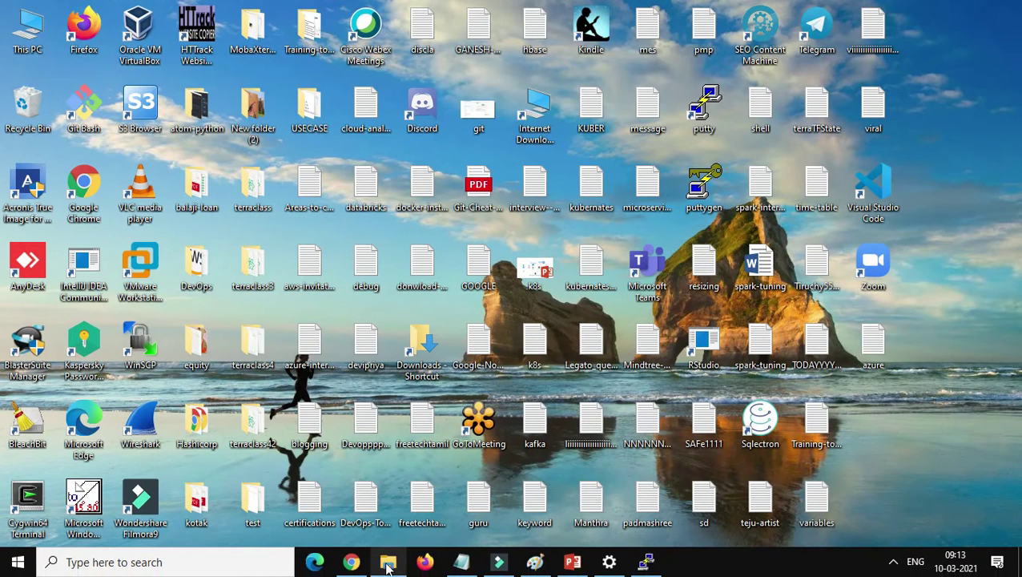
Copy my-angular-project.zip's S3 URI from the S3 console tab, then return to the IP tab and minimise Chrome.
{"action": "left_click", "coordinate": [350, 562]}
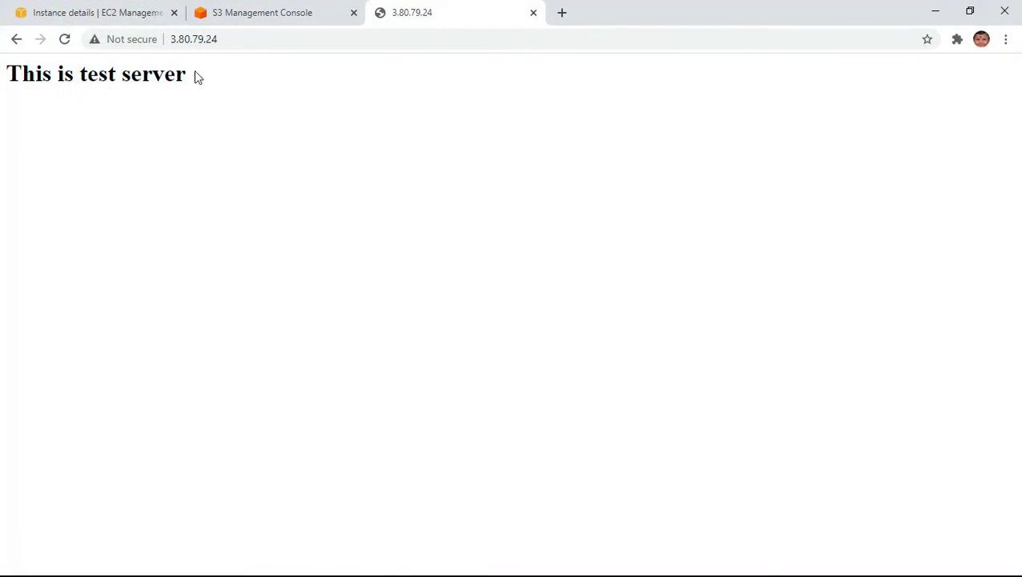
{"action": "left_click", "coordinate": [259, 19]}
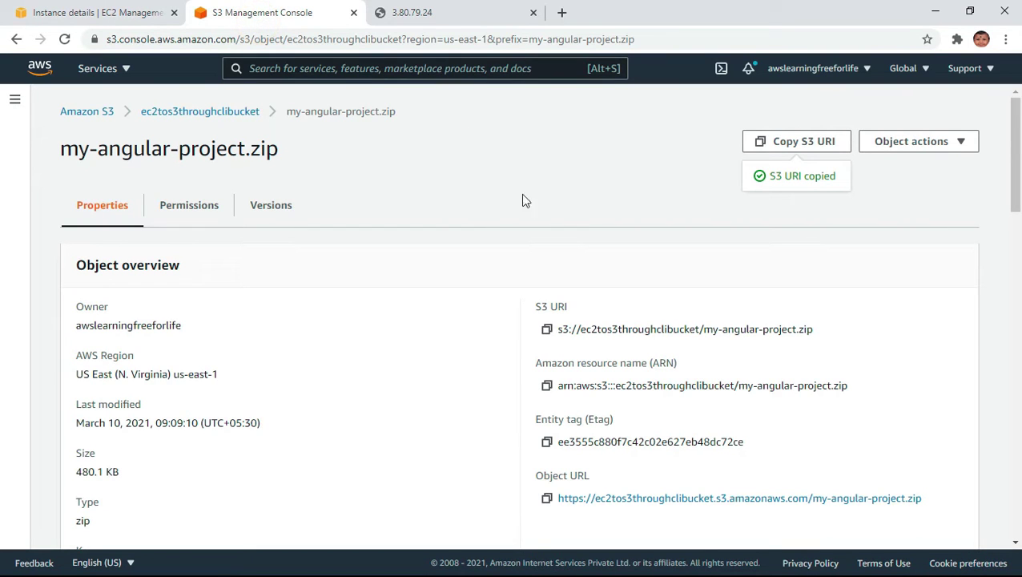
{"action": "left_click", "coordinate": [790, 144]}
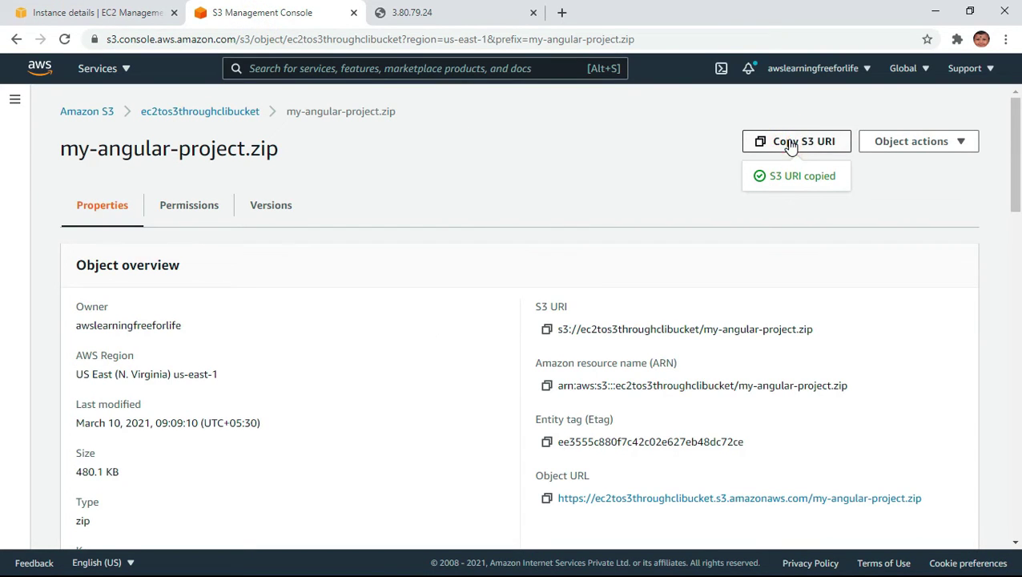
{"action": "left_click", "coordinate": [793, 140]}
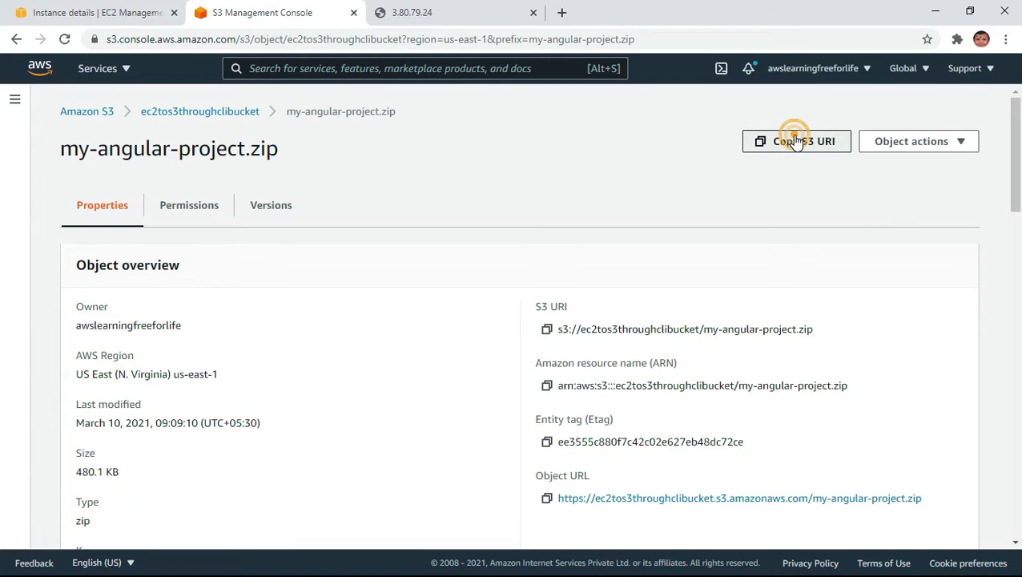
{"action": "left_click", "coordinate": [452, 18]}
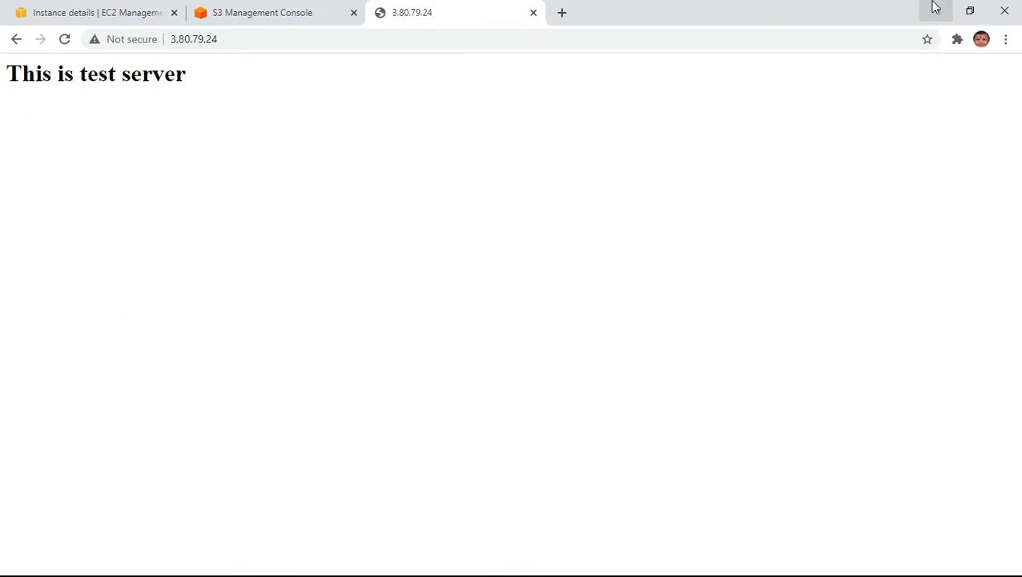
{"action": "left_click", "coordinate": [934, 10]}
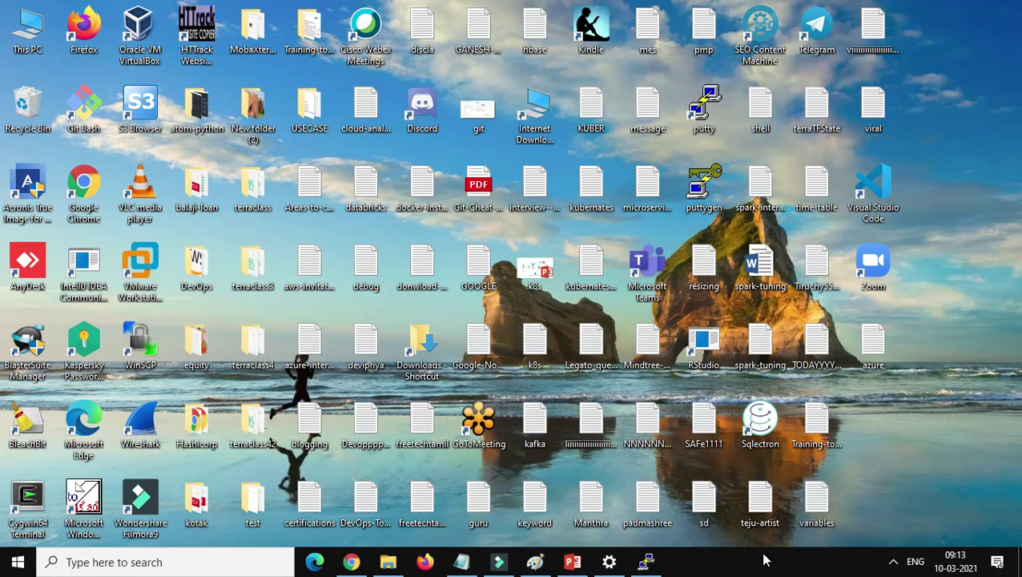
Download s3://ec2tos3throughclibucket/my-angular-project.zip into the current folder with aws s3 cp.
{"action": "left_click", "coordinate": [647, 561]}
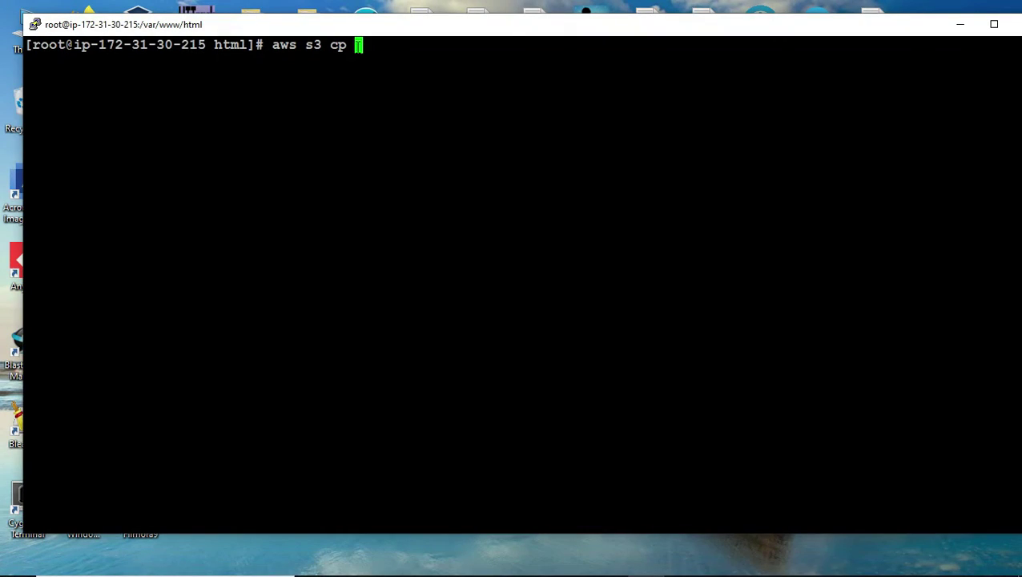
{"action": "type", "text": "s3://ec2tos3throughclibucket/my-angular-project.zip"}
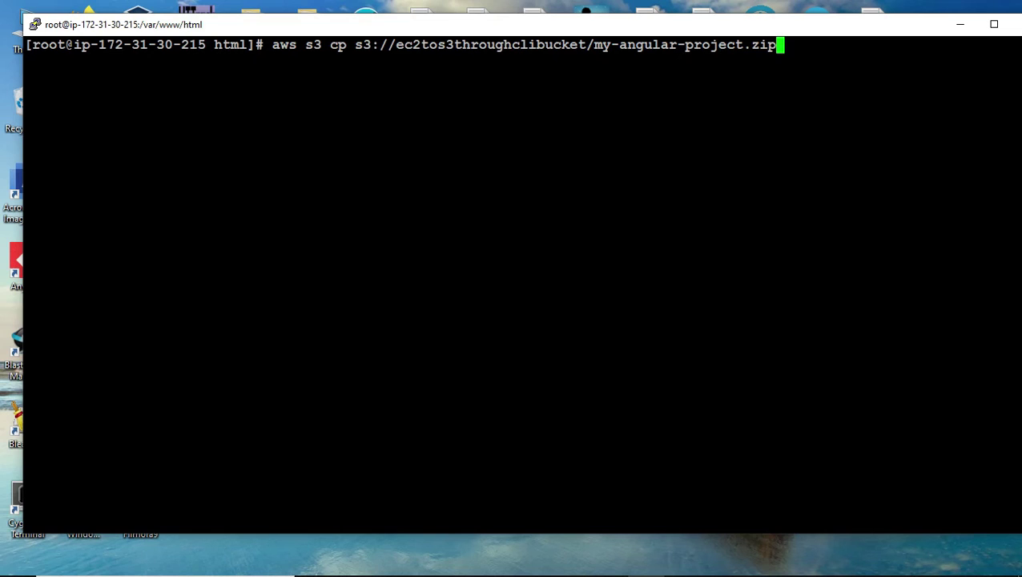
{"action": "type", "text": " ."}
{"action": "key", "text": "Return"}
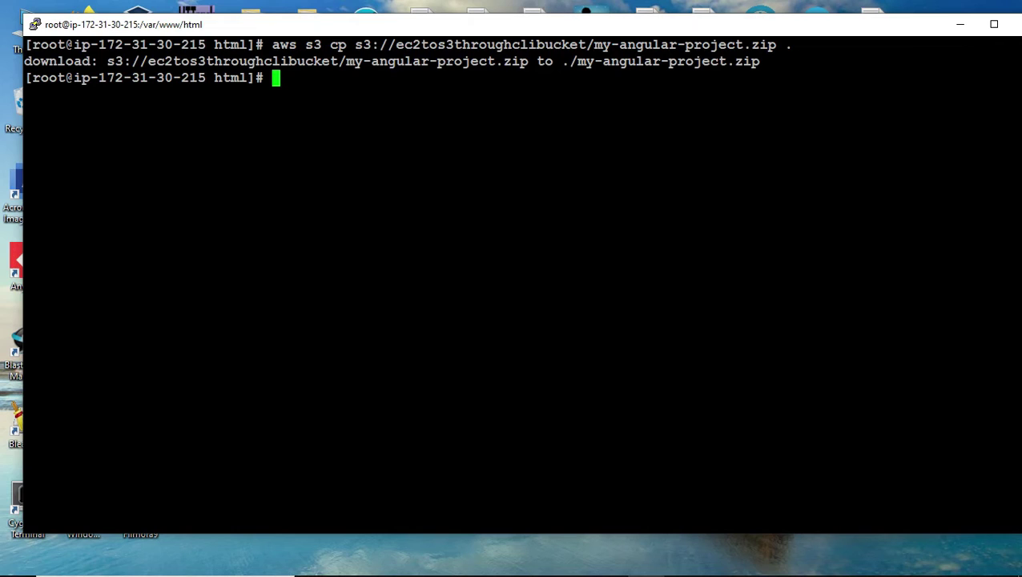
List the web folder to confirm the zip sits beside index.html.
{"action": "type", "text": "ls"}
{"action": "key", "text": "Return"}
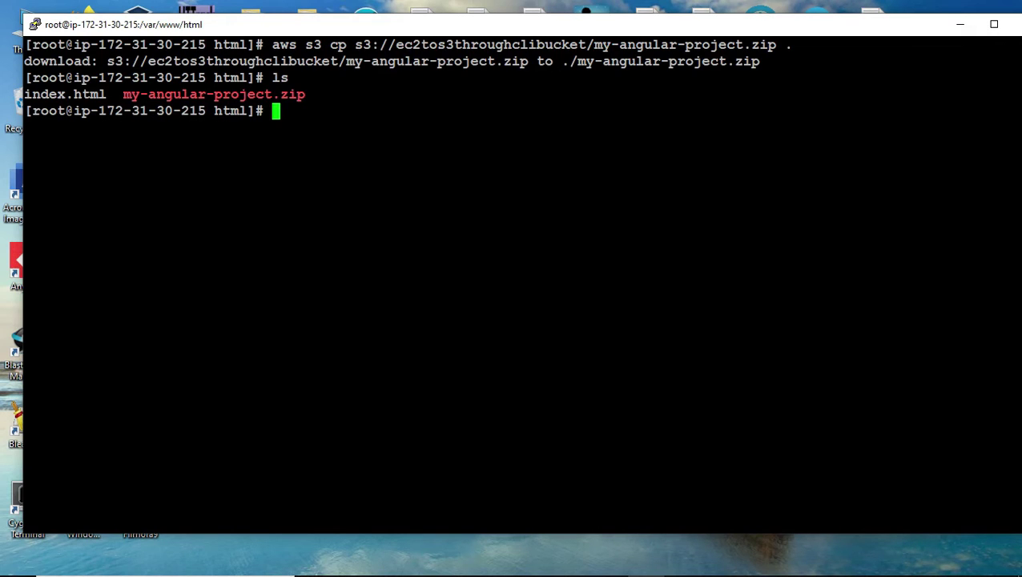
{"action": "type", "text": "aws"}
{"action": "key", "text": "BackSpace"}
{"action": "key", "text": "BackSpace"}
{"action": "key", "text": "BackSpace"}
Return to the ec2tos3throughclibucket bucket's contents in the S3 console.
{"action": "left_click", "coordinate": [960, 24]}
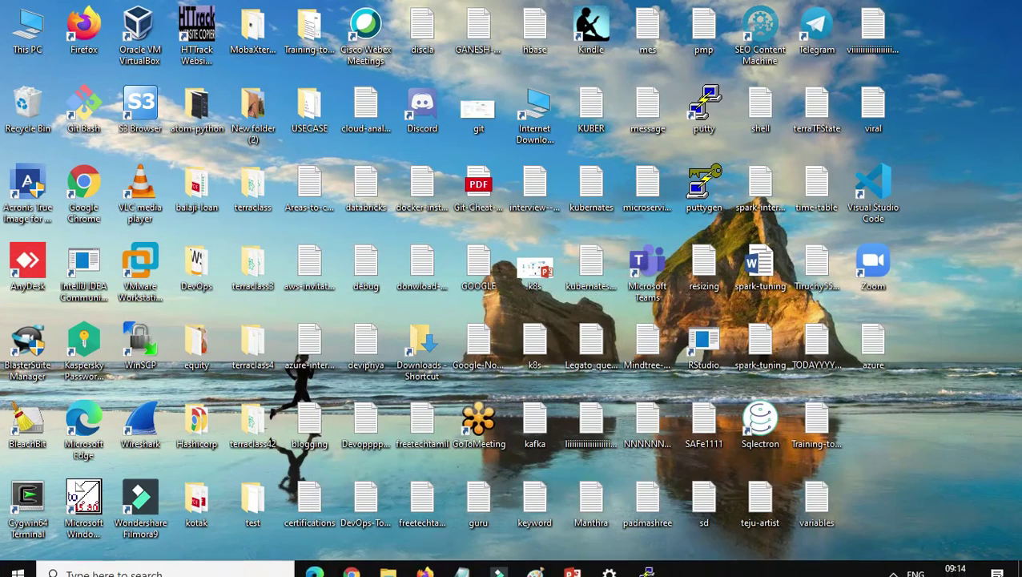
{"action": "left_click", "coordinate": [351, 561]}
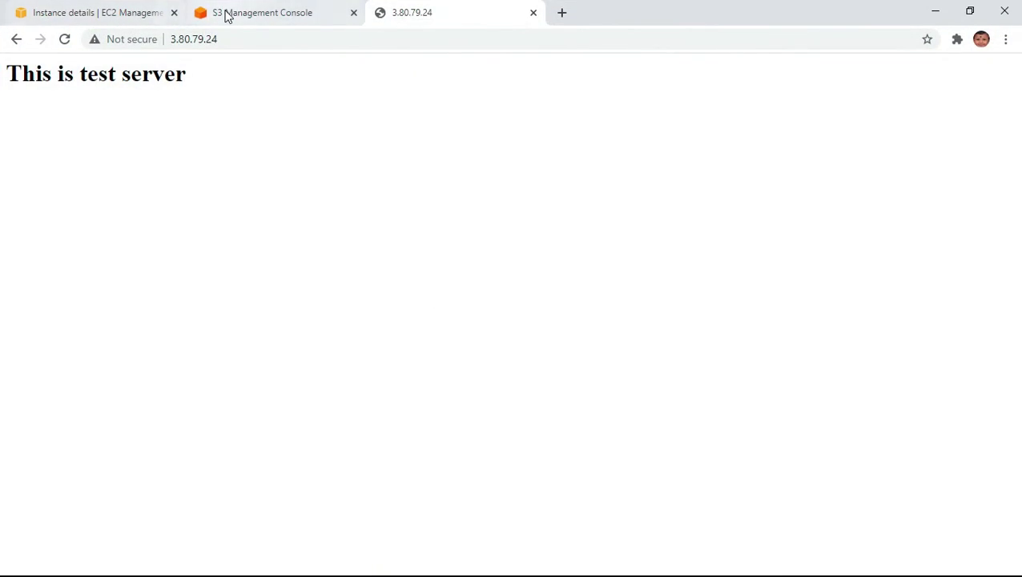
{"action": "left_click", "coordinate": [227, 14]}
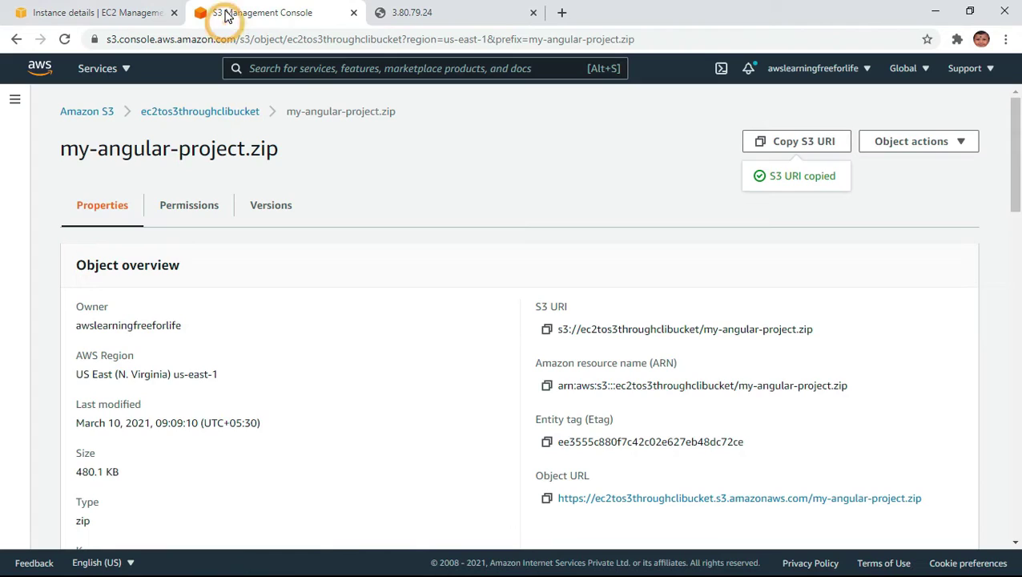
{"action": "left_click", "coordinate": [230, 115]}
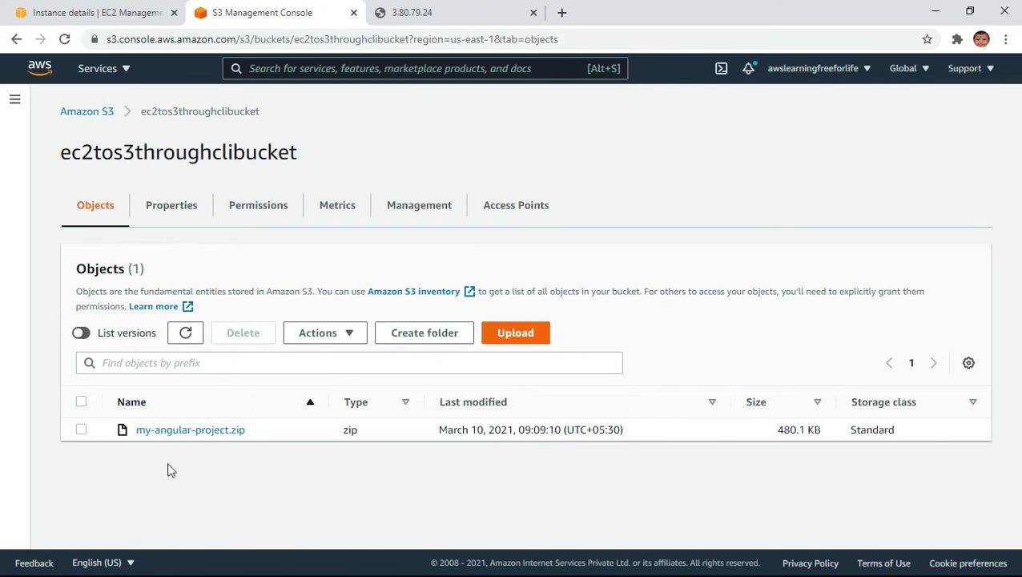
Create a folder named 'new' in the bucket.
{"action": "left_click", "coordinate": [423, 339]}
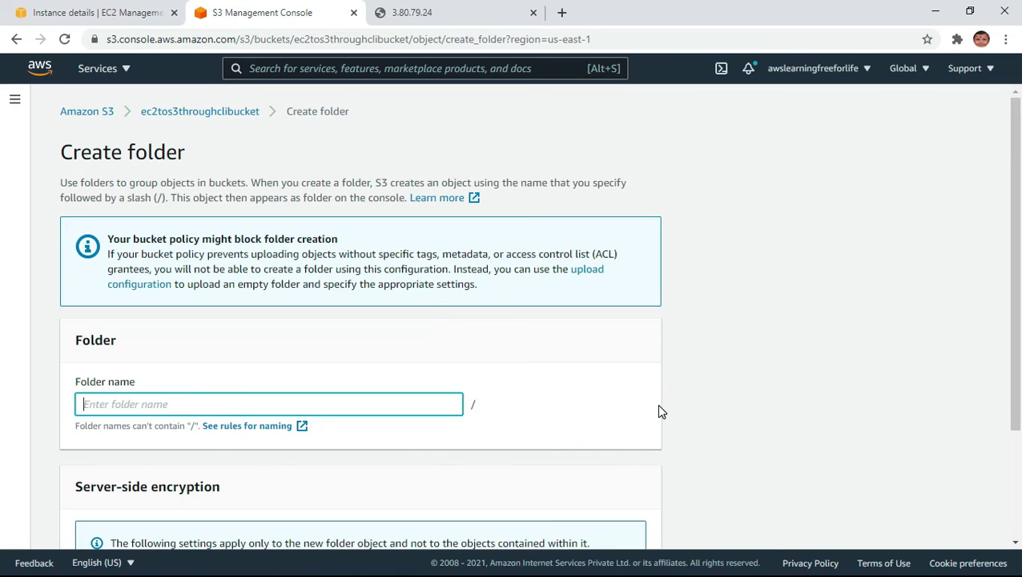
{"action": "type", "text": "new"}
{"action": "scroll", "coordinate": [663, 344], "scroll_direction": "down", "scroll_amount": 2}
{"action": "left_click", "coordinate": [611, 522]}
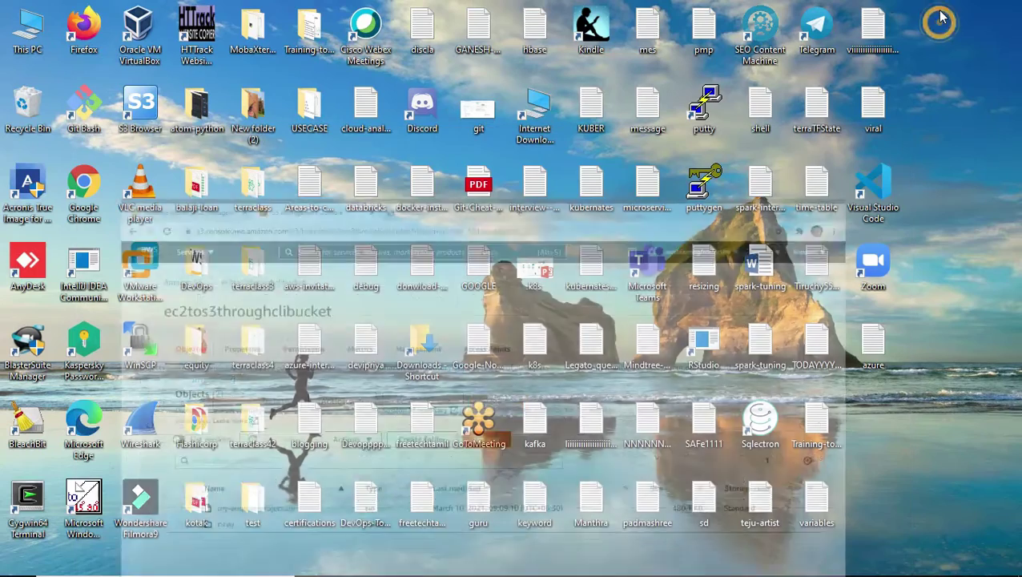
{"action": "left_click", "coordinate": [935, 11]}
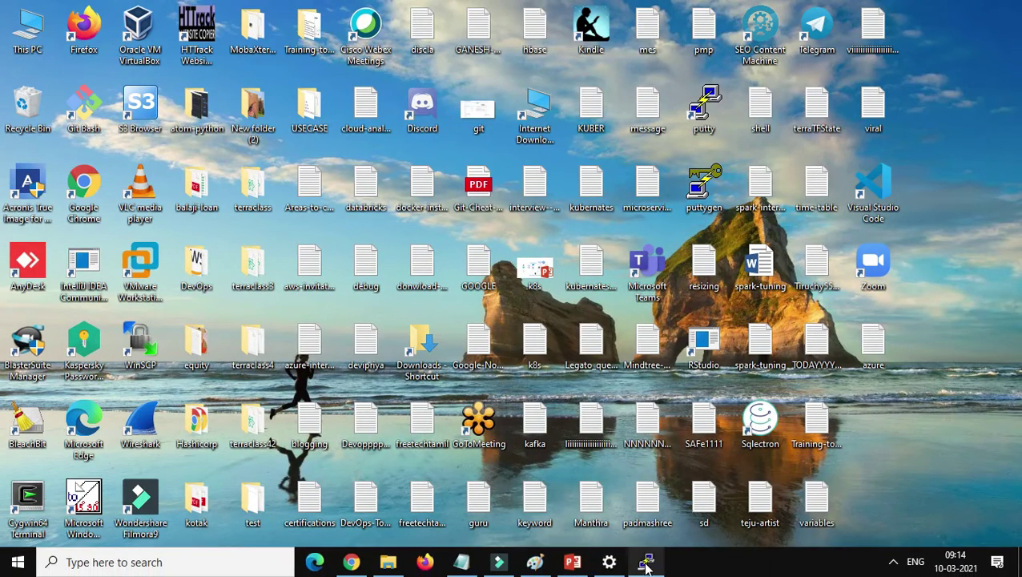
Start a cp command for my-angular-project.zip, auto-completing the file name.
{"action": "left_click", "coordinate": [647, 569]}
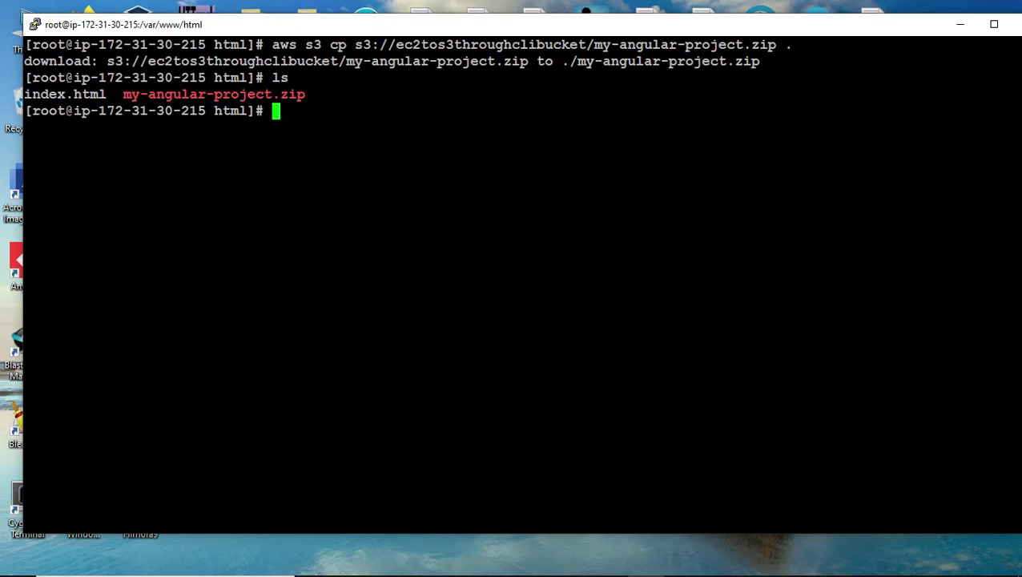
{"action": "type", "text": "aws"}
{"action": "type", "text": " s3 "}
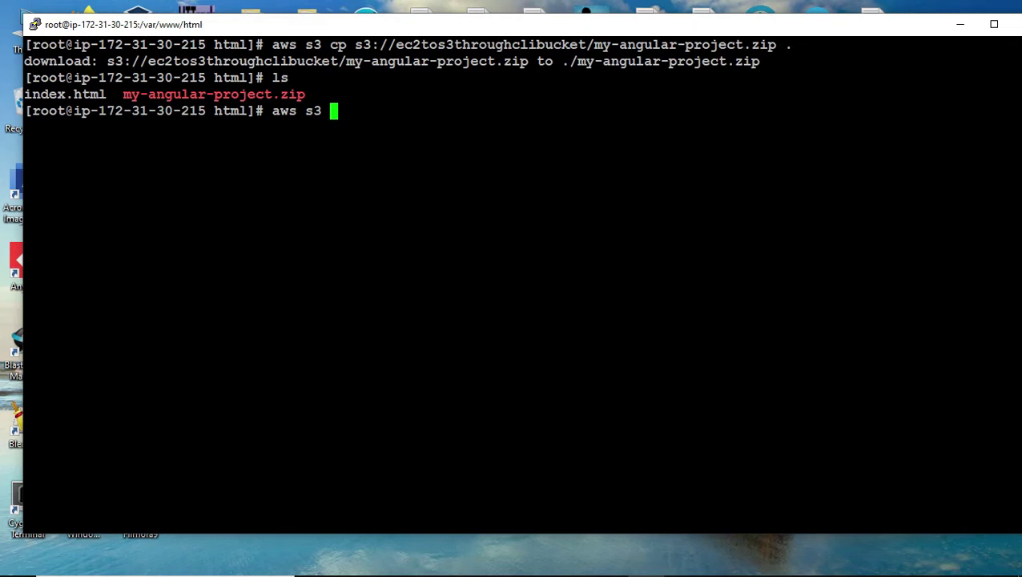
{"action": "type", "text": "cp "}
{"action": "type", "text": "my"}
{"action": "type", "text": "-ang"}
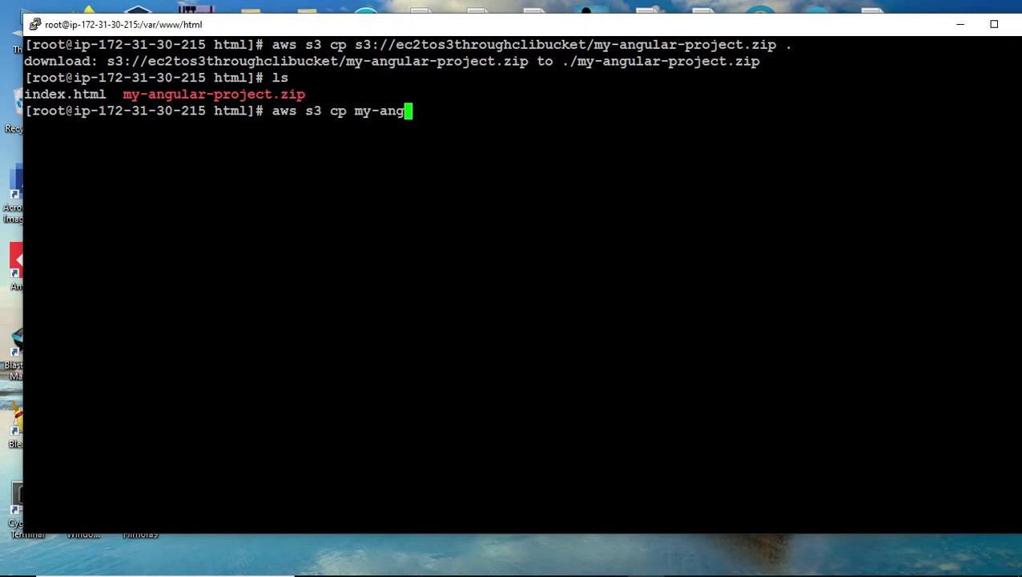
{"action": "type", "text": "ula"}
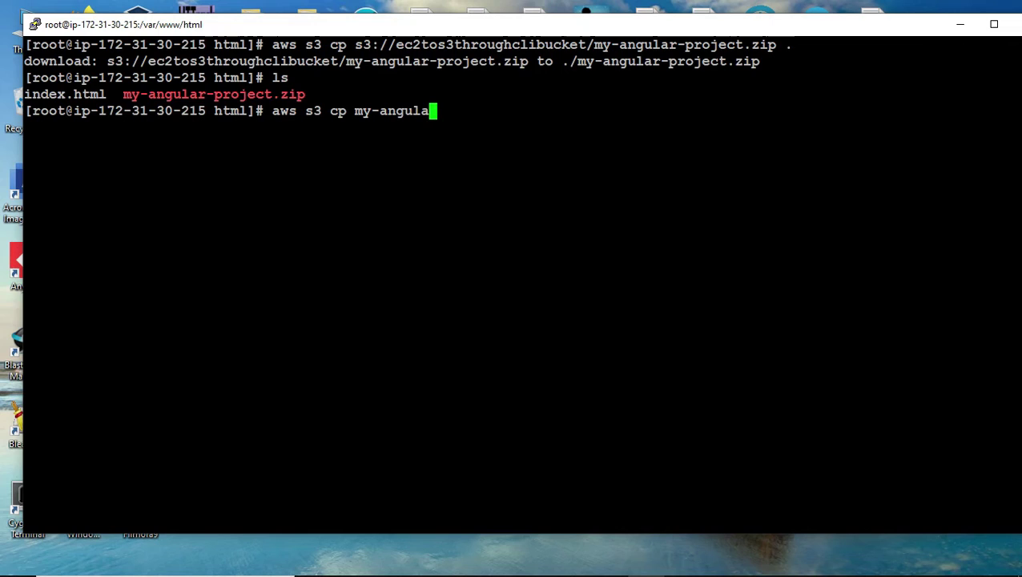
{"action": "type", "text": "r"}
{"action": "type", "text": "-pro"}
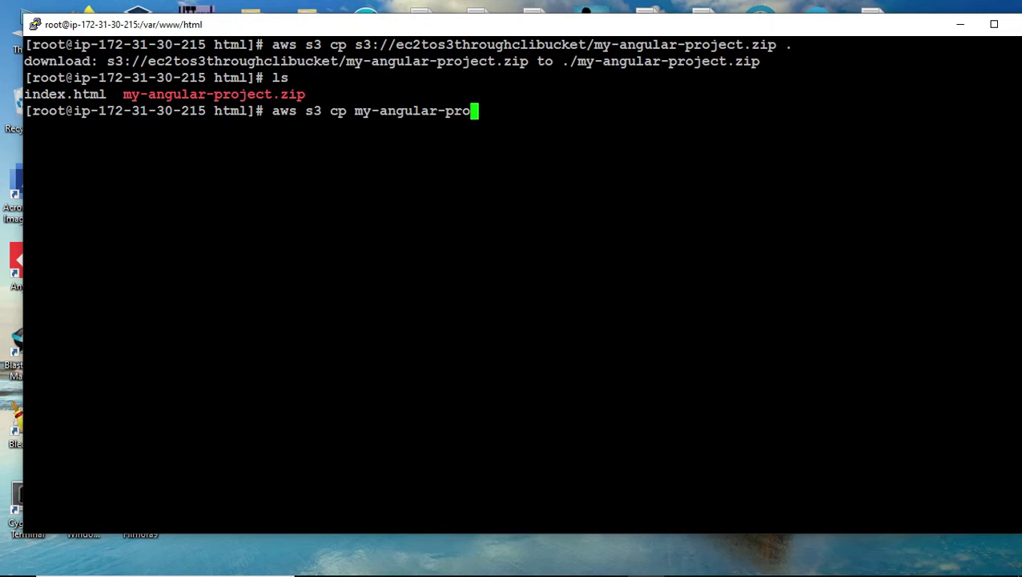
{"action": "type", "text": "j"}
{"action": "key", "text": "BackSpace"}
{"action": "double_click", "coordinate": [251, 94]}
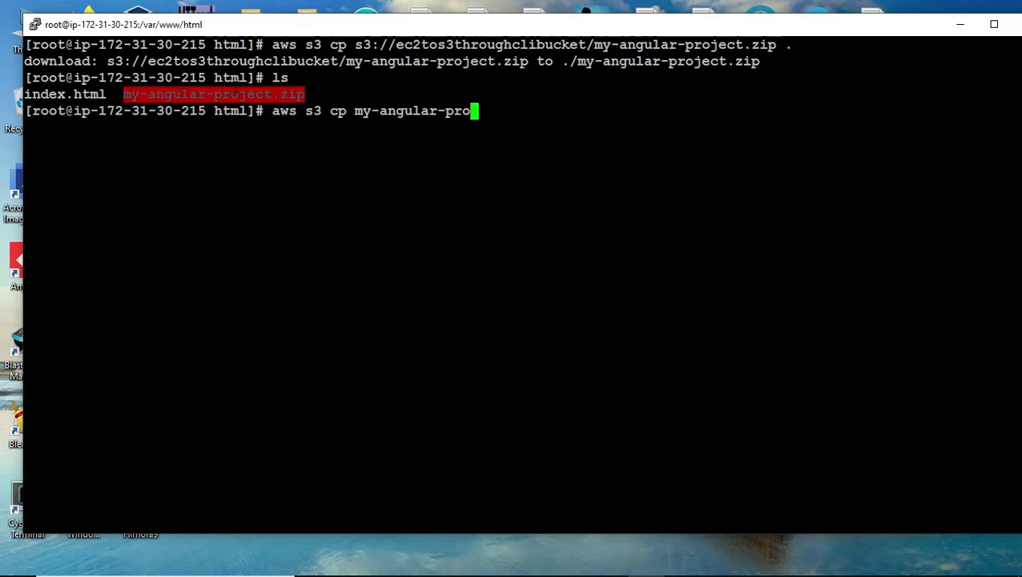
{"action": "left_click", "coordinate": [506, 168]}
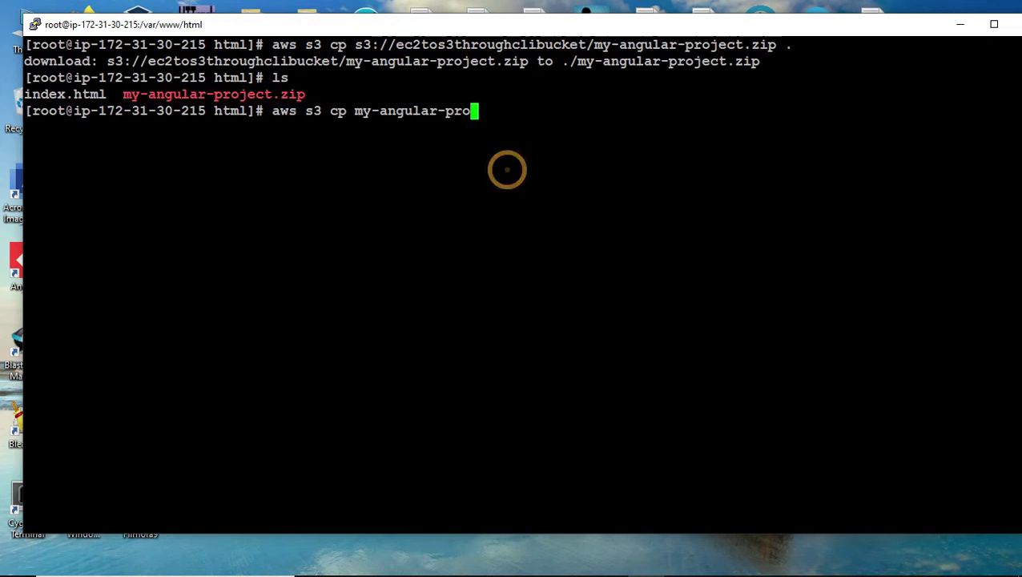
{"action": "key", "text": "BackSpace"}
{"action": "key", "text": "BackSpace"}
{"action": "key", "text": "BackSpace"}
{"action": "key", "text": "BackSpace"}
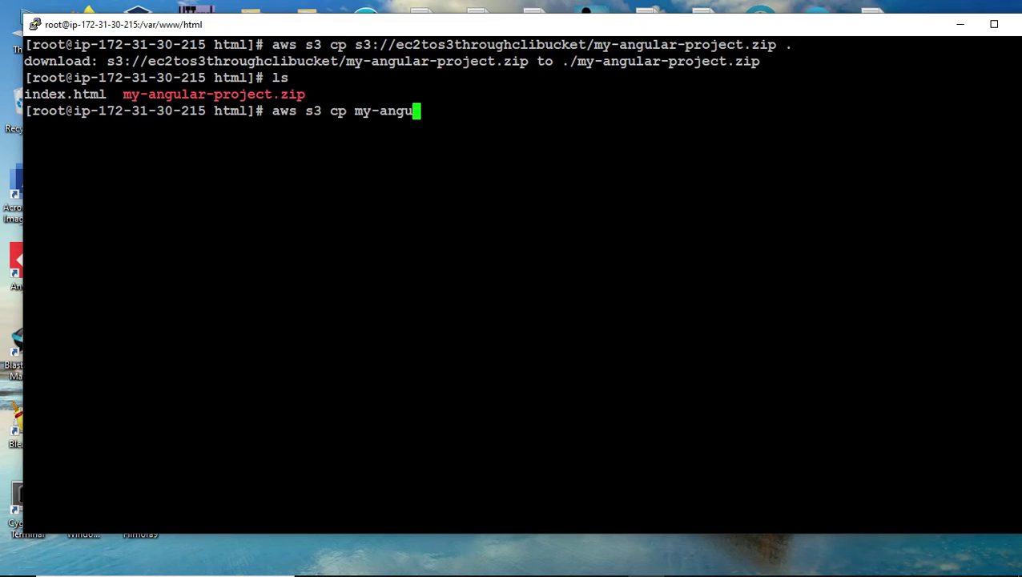
{"action": "key", "text": "BackSpace"}
{"action": "key", "text": "BackSpace"}
{"action": "key", "text": "BackSpace"}
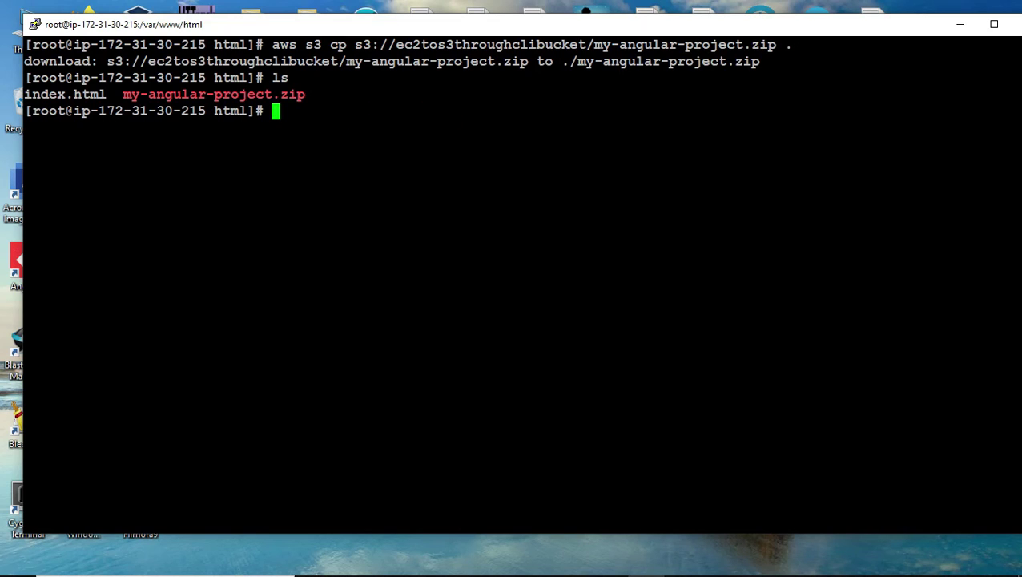
{"action": "type", "text": "cp "}
{"action": "type", "text": "my"}
{"action": "key", "text": "Tab"}
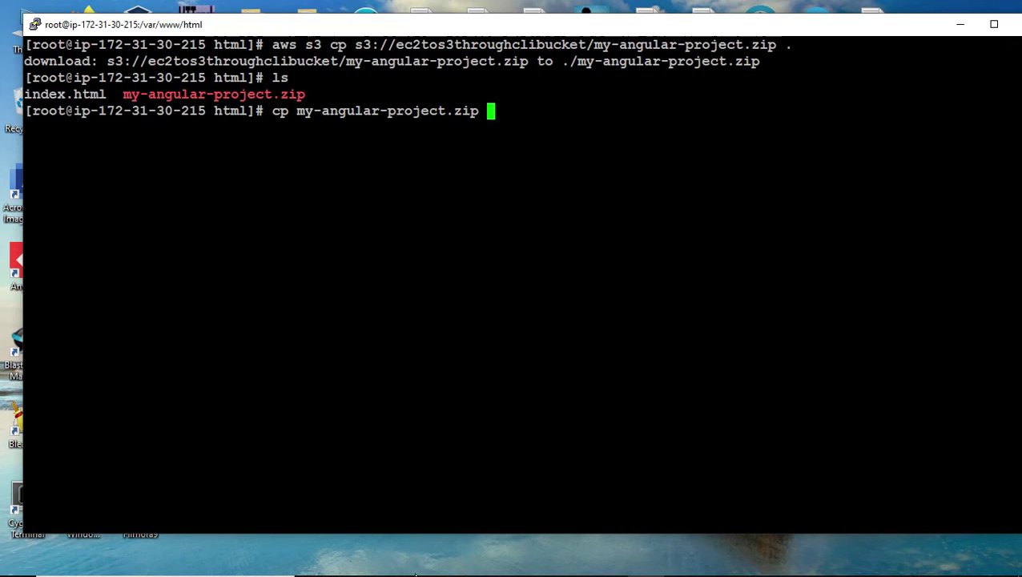
Paste the bucket address and run the copy to s3://ec2tos3throughclibucket/new/.
{"action": "left_click", "coordinate": [113, 60]}
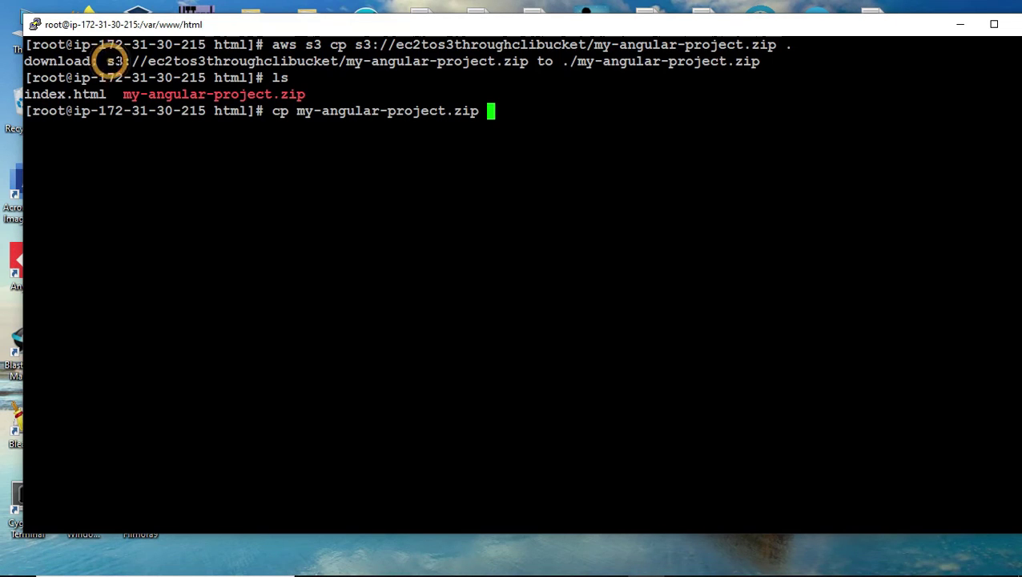
{"action": "left_click_drag", "start_coordinate": [112, 61], "coordinate": [594, 45]}
{"action": "left_click", "coordinate": [456, 44]}
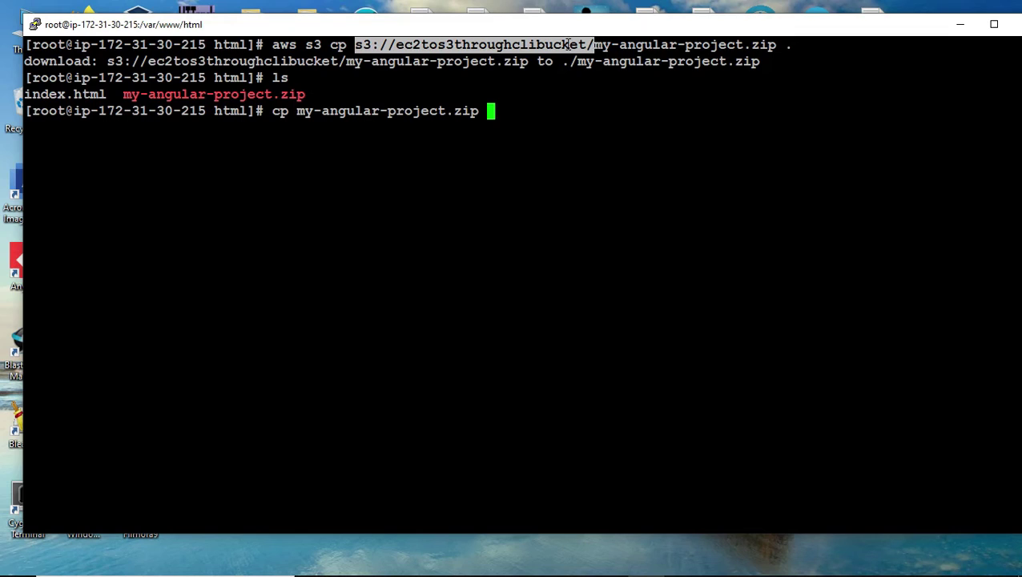
{"action": "right_click", "coordinate": [599, 113]}
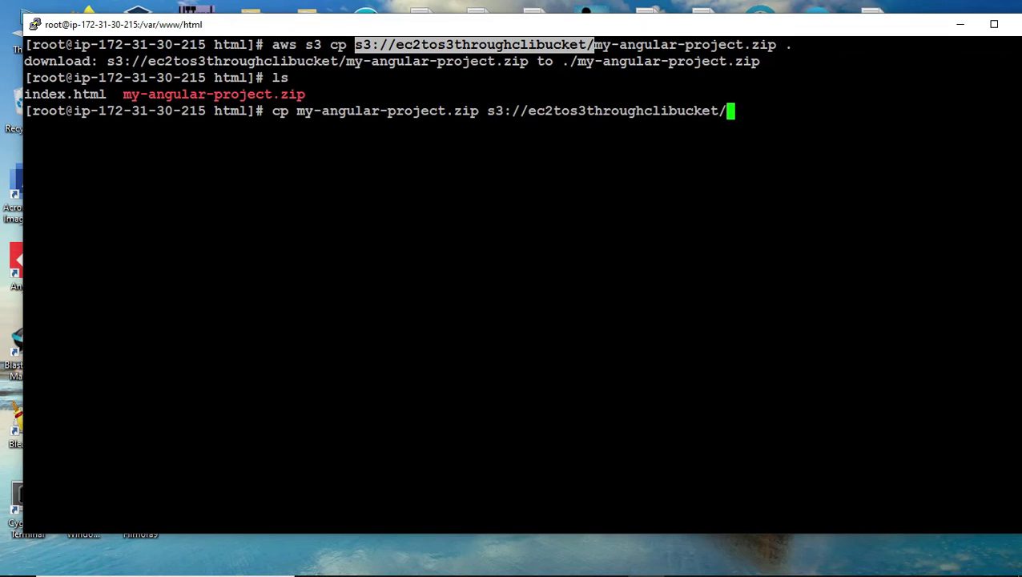
{"action": "type", "text": "new"}
{"action": "key", "text": "BackSpace"}
{"action": "type", "text": "/"}
{"action": "key", "text": "Return"}
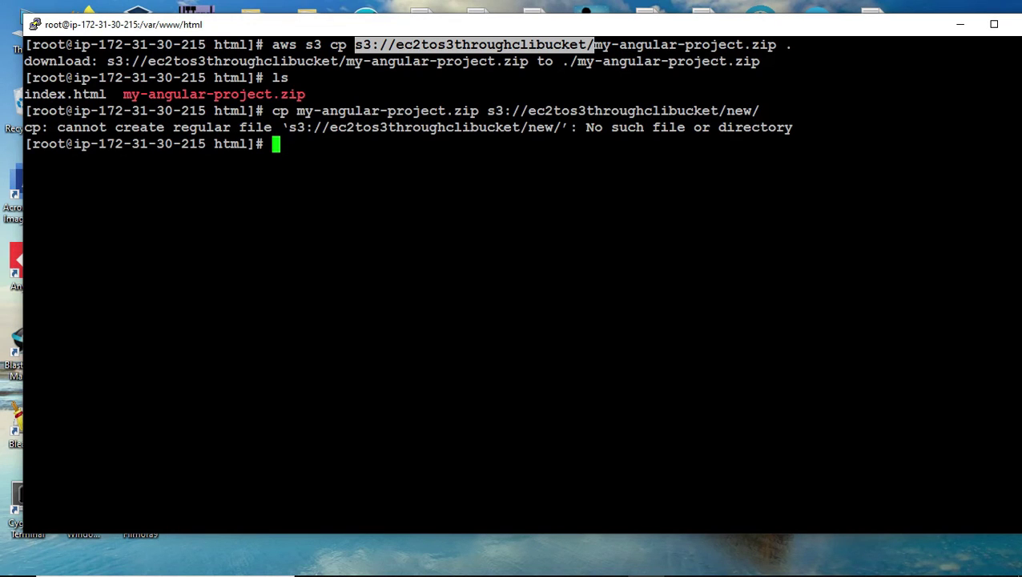
Retry without the trailing slash, then prefix 'aws s3' to upload the zip to s3://ec2tos3throughclibucket/new.
{"action": "key", "text": "Up"}
{"action": "key", "text": "BackSpace"}
{"action": "key", "text": "Return"}
{"action": "key", "text": "Up"}
{"action": "key", "text": "Left"}
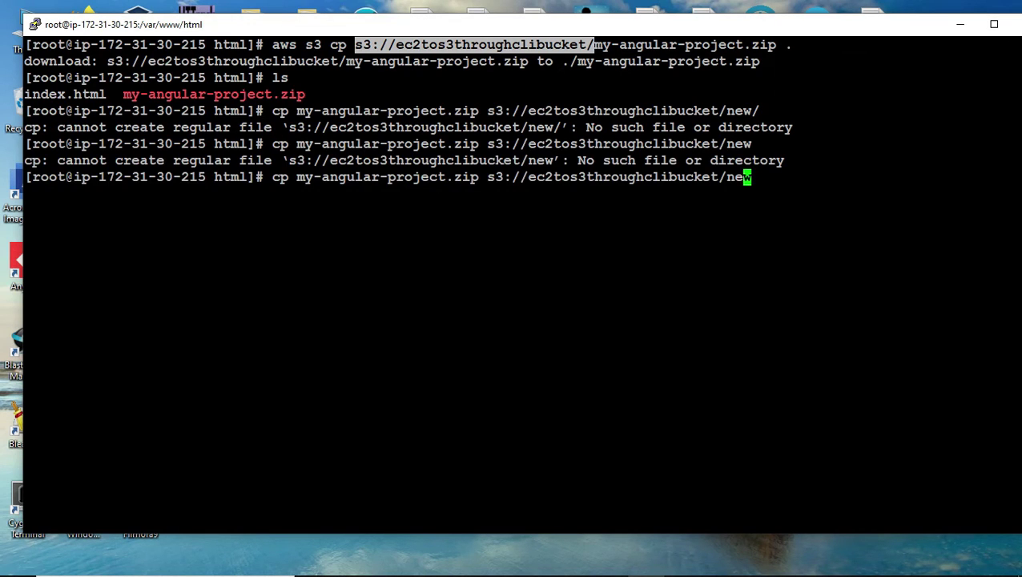
{"action": "key", "text": "Left"}
{"action": "key", "text": "Left"}
{"action": "key", "text": "Left"}
{"action": "key", "text": "Left"}
{"action": "key", "text": "Left"}
{"action": "key", "text": "Left"}
{"action": "key", "text": "Left"}
{"action": "key", "text": "Left"}
{"action": "key", "text": "Left"}
{"action": "key", "text": "Left"}
{"action": "key", "text": "Left"}
{"action": "key", "text": "Left"}
{"action": "key", "text": "Left"}
{"action": "key", "text": "Left"}
{"action": "key", "text": "Left"}
{"action": "type", "text": "a"}
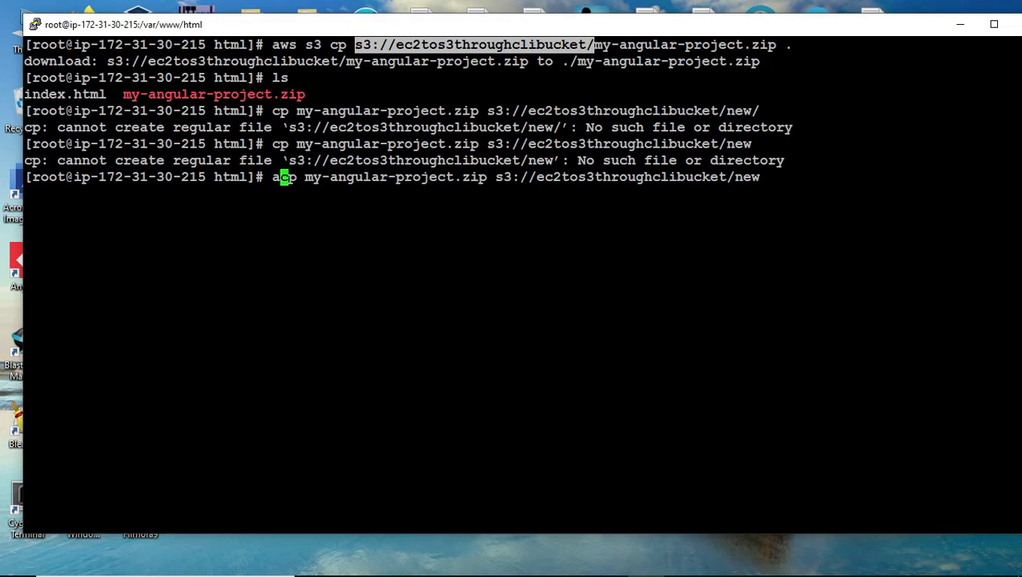
{"action": "type", "text": "ws"}
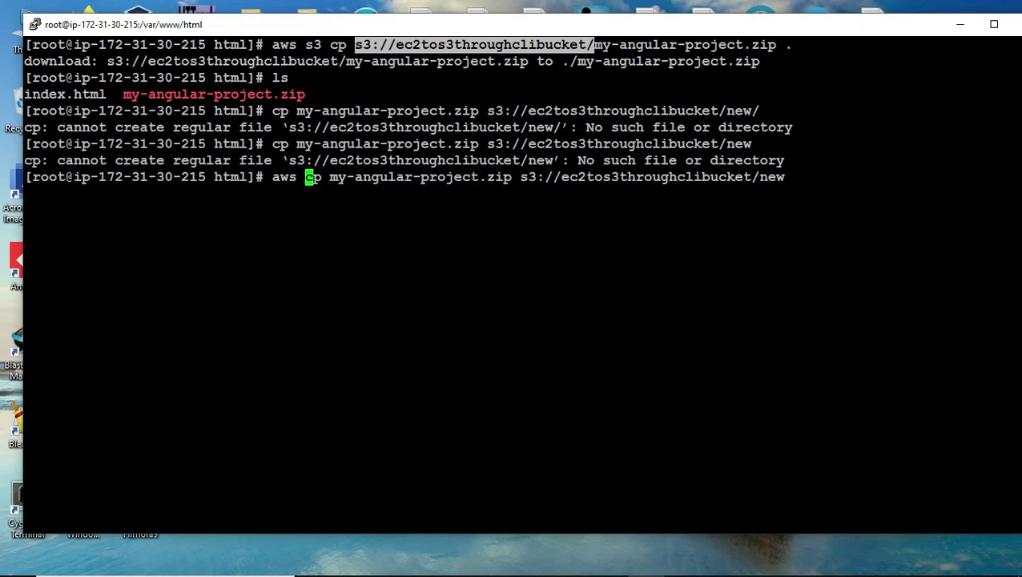
{"action": "type", "text": " s3"}
{"action": "key", "text": "Return"}
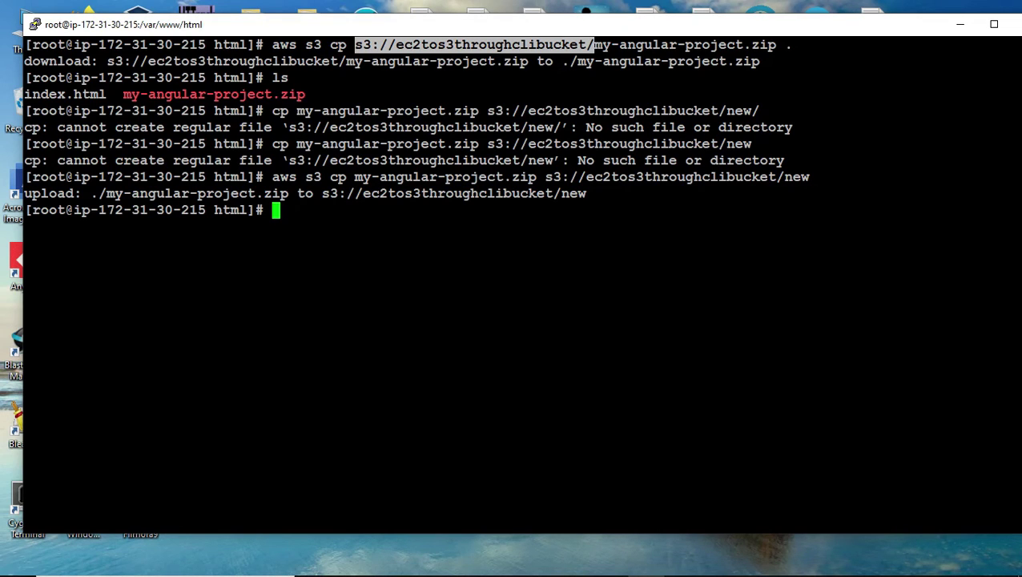
{"action": "left_click", "coordinate": [960, 24]}
Inspect the bucket, finding the upload saved as a 480.1 KB object named 'new' beside the new/ folder.
{"action": "left_click", "coordinate": [351, 561]}
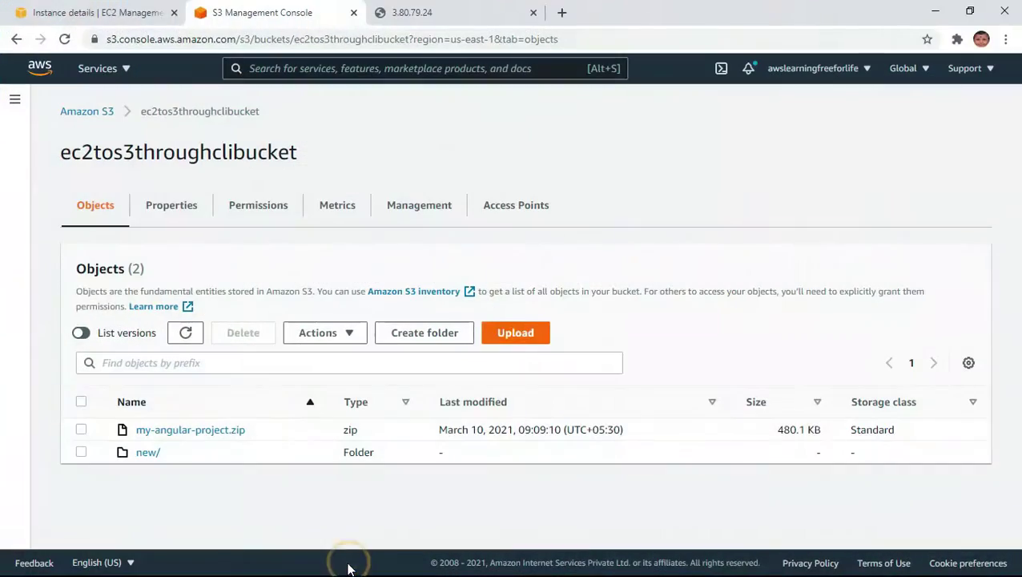
{"action": "left_click", "coordinate": [147, 451]}
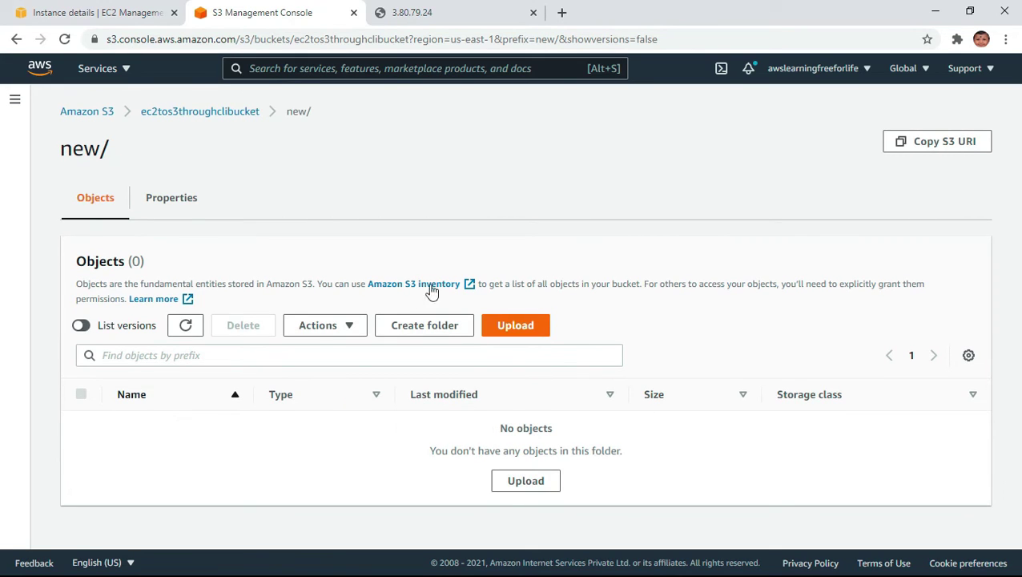
{"action": "left_click", "coordinate": [182, 327]}
{"action": "left_click", "coordinate": [183, 328]}
{"action": "left_click", "coordinate": [215, 110]}
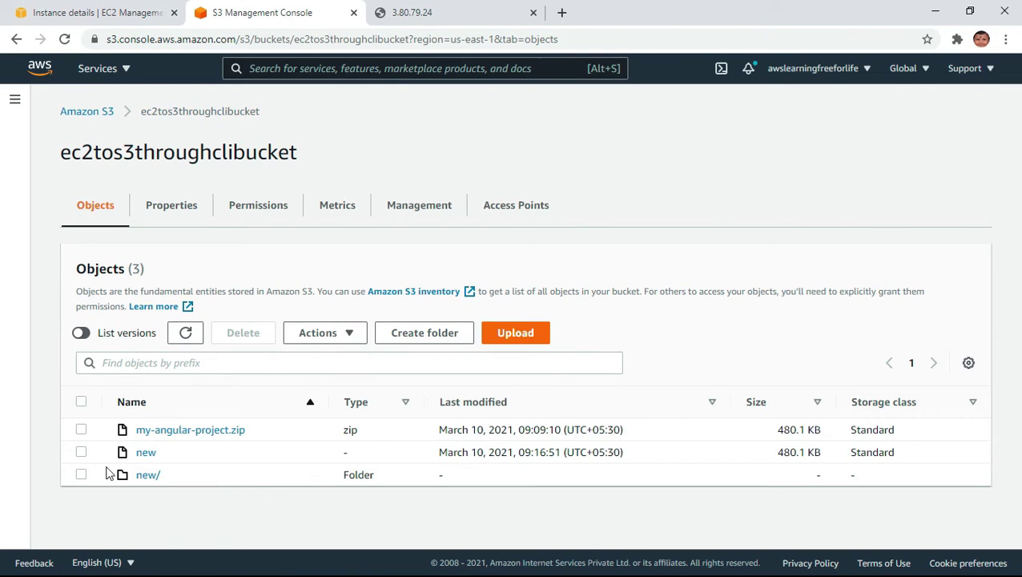
{"action": "left_click", "coordinate": [144, 453]}
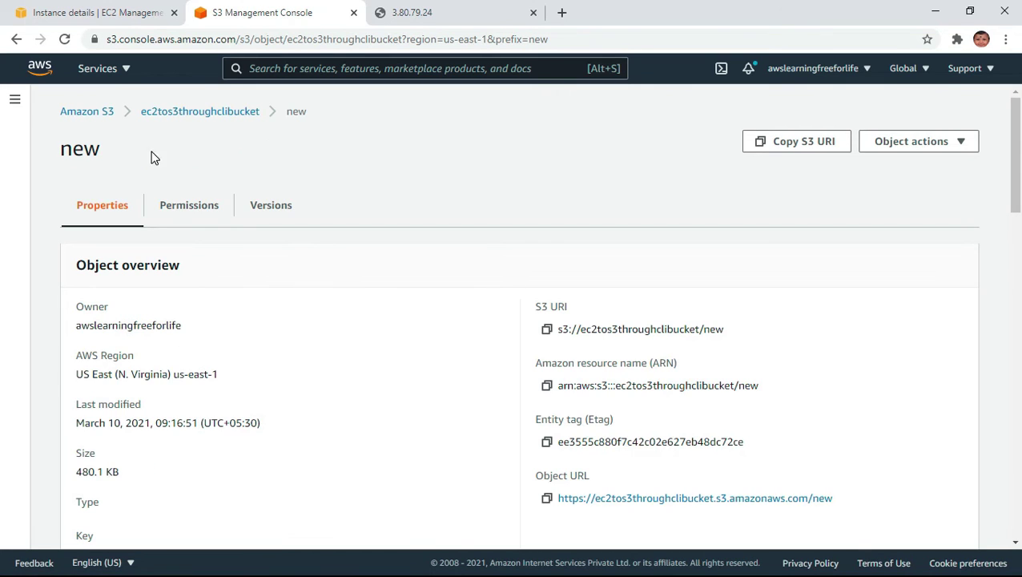
{"action": "left_click", "coordinate": [203, 112]}
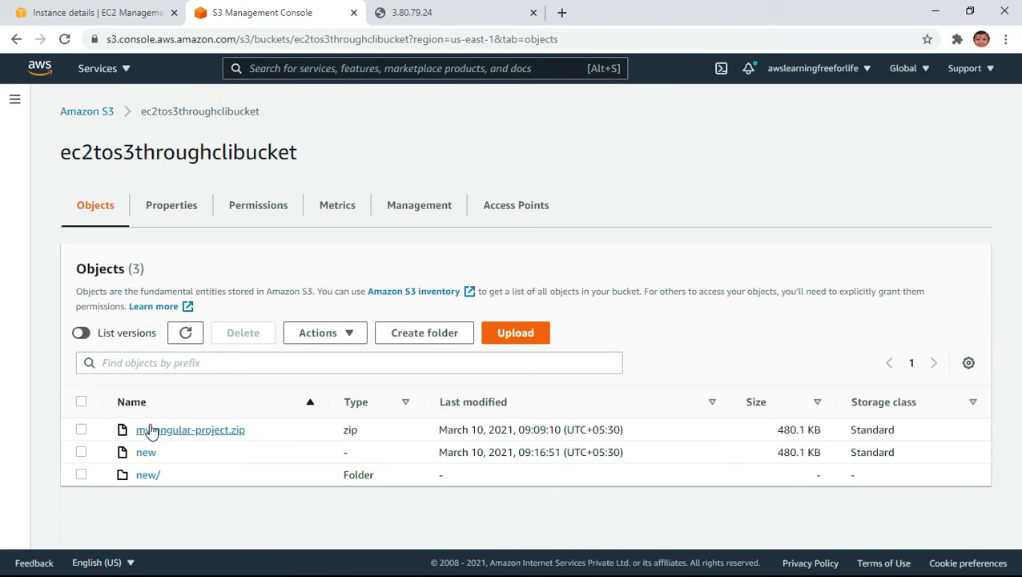
{"action": "left_click", "coordinate": [143, 478]}
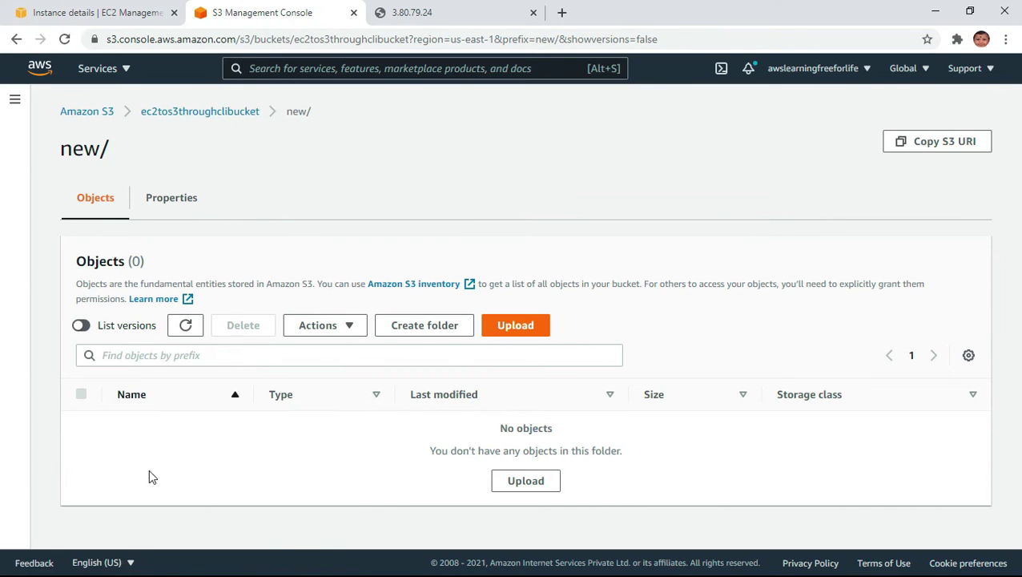
{"action": "left_click", "coordinate": [225, 112]}
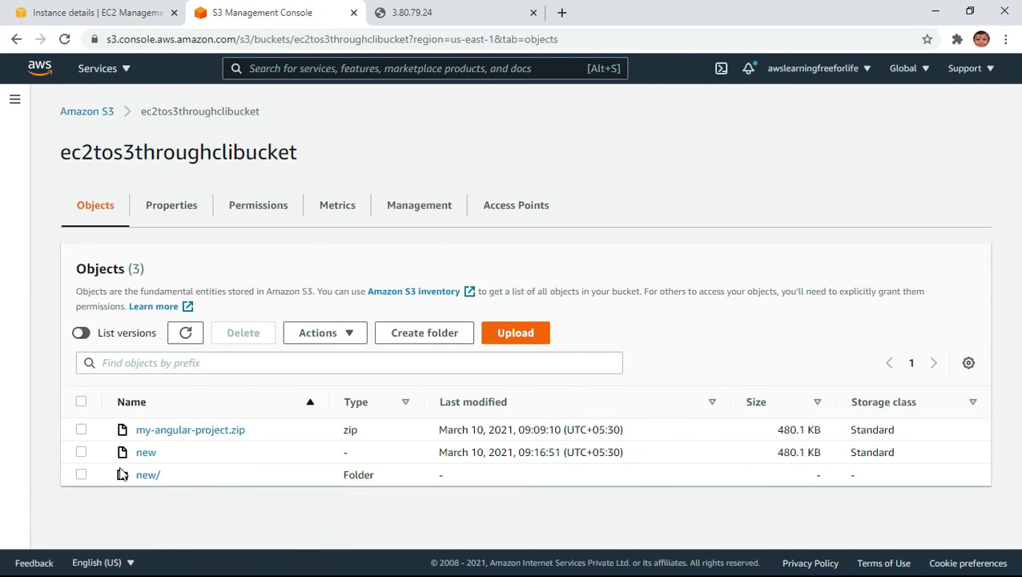
{"action": "left_click", "coordinate": [148, 449]}
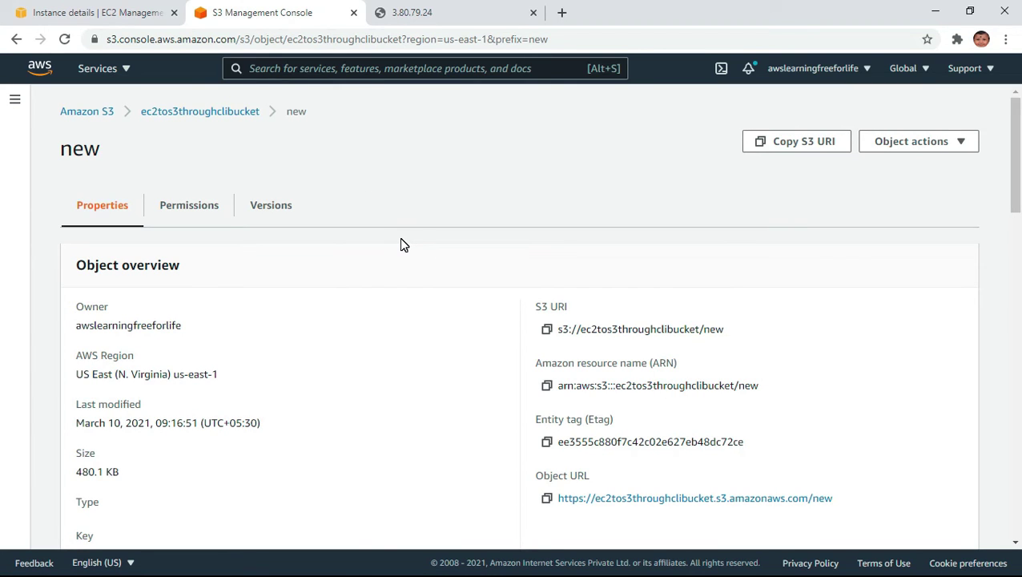
{"action": "left_click", "coordinate": [208, 114]}
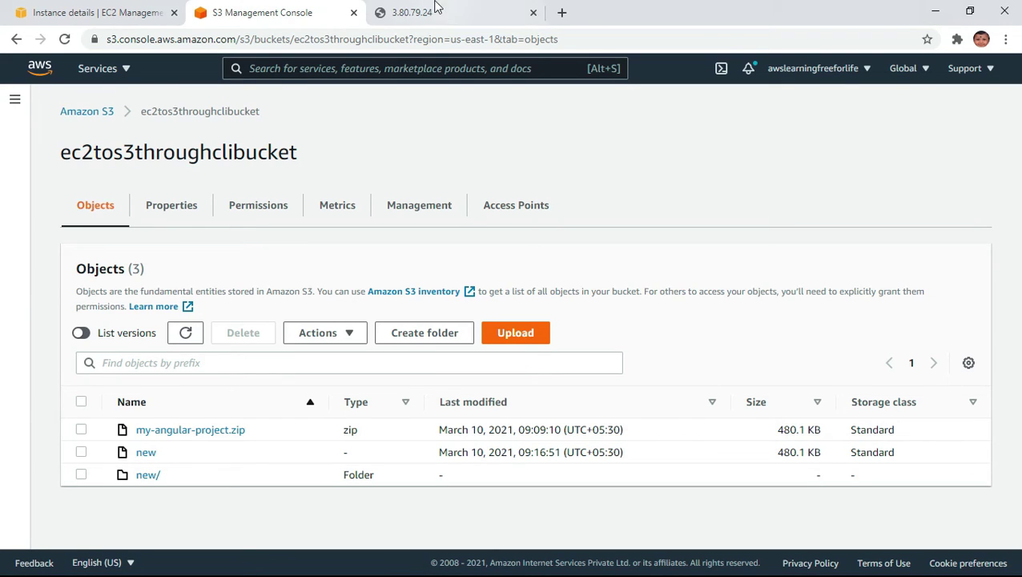
{"action": "left_click", "coordinate": [935, 13]}
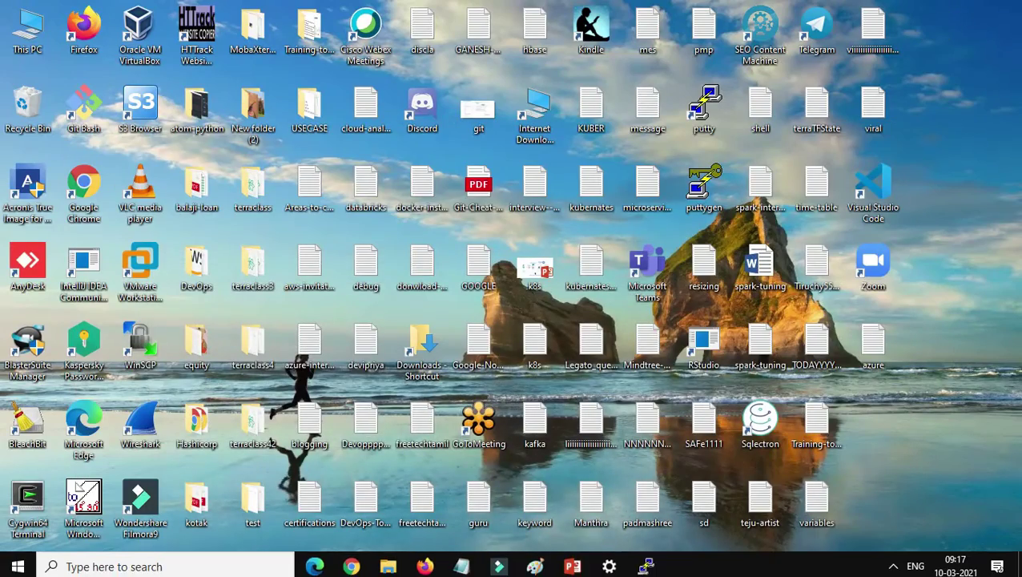
Re-run the upload with destination s3://ec2tos3throughclibucket/new/ so the zip lands as new/my-angular-project.zip.
{"action": "left_click", "coordinate": [648, 563]}
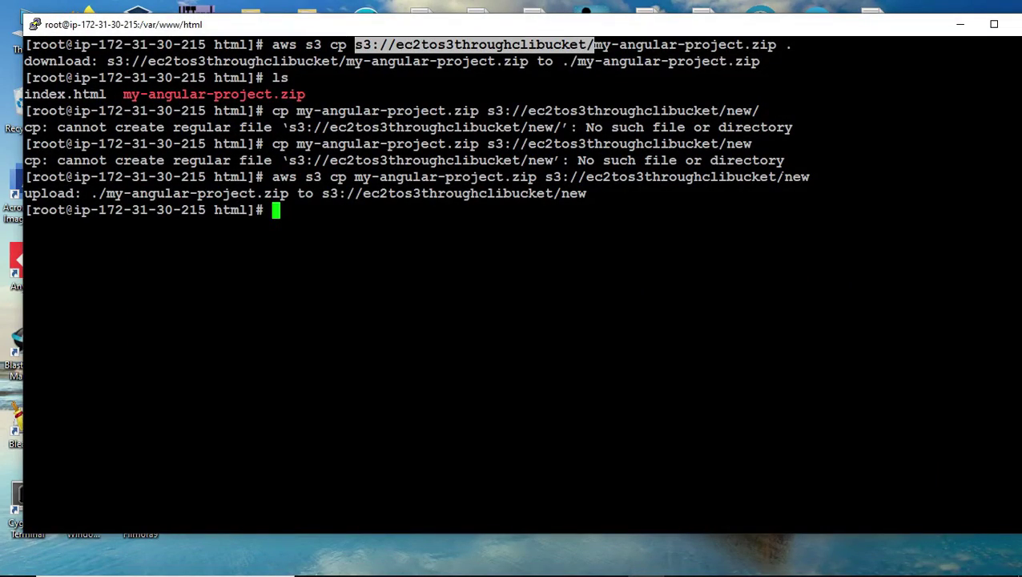
{"action": "key", "text": "Up"}
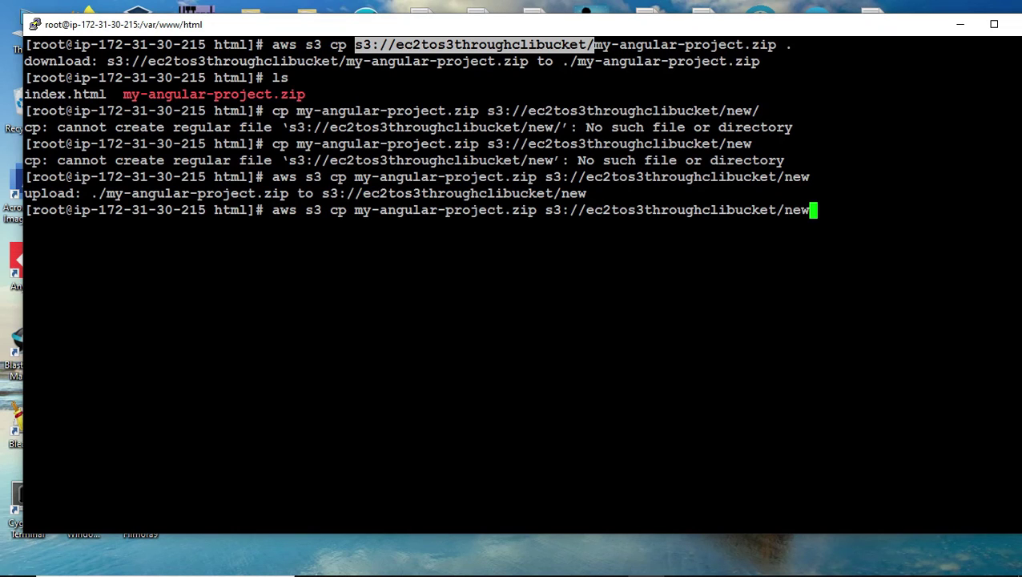
{"action": "key", "text": "BackSpace"}
{"action": "key", "text": "BackSpace"}
{"action": "key", "text": "BackSpace"}
{"action": "type", "text": "new"}
{"action": "type", "text": "/my"}
{"action": "type", "text": "-"}
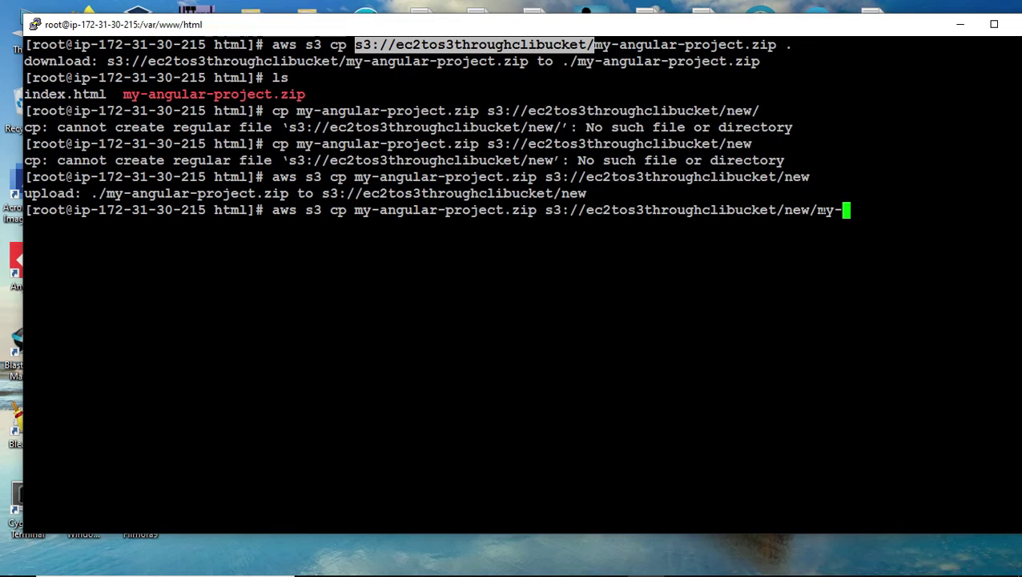
{"action": "key", "text": "BackSpace"}
{"action": "key", "text": "BackSpace"}
{"action": "key", "text": "BackSpace"}
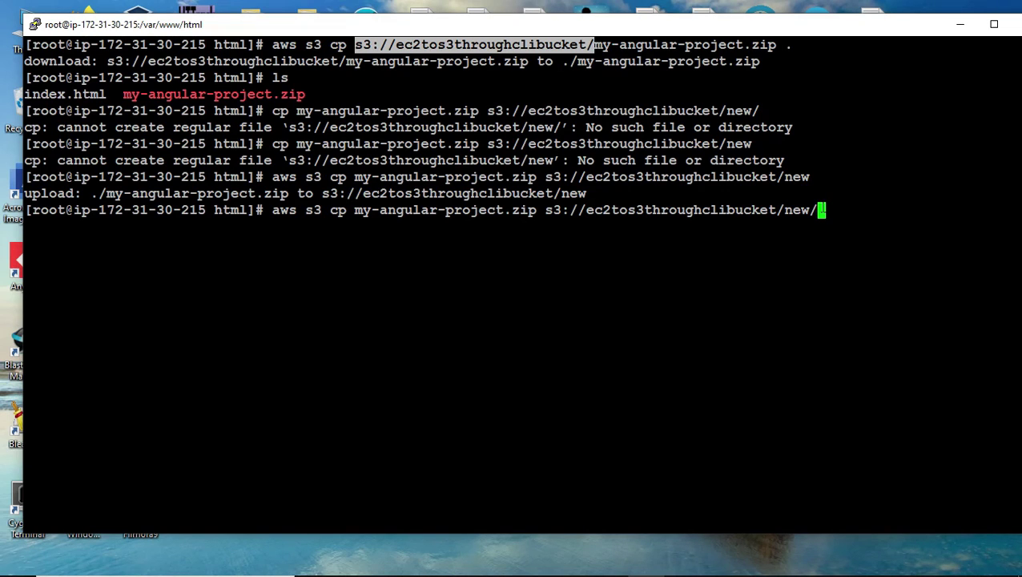
{"action": "key", "text": "Return"}
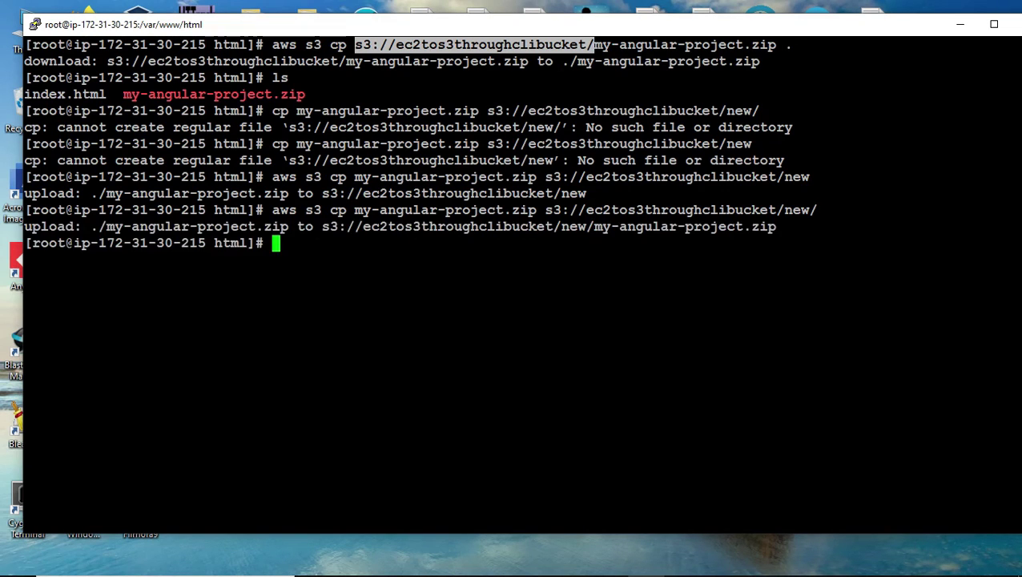
{"action": "left_click", "coordinate": [961, 25]}
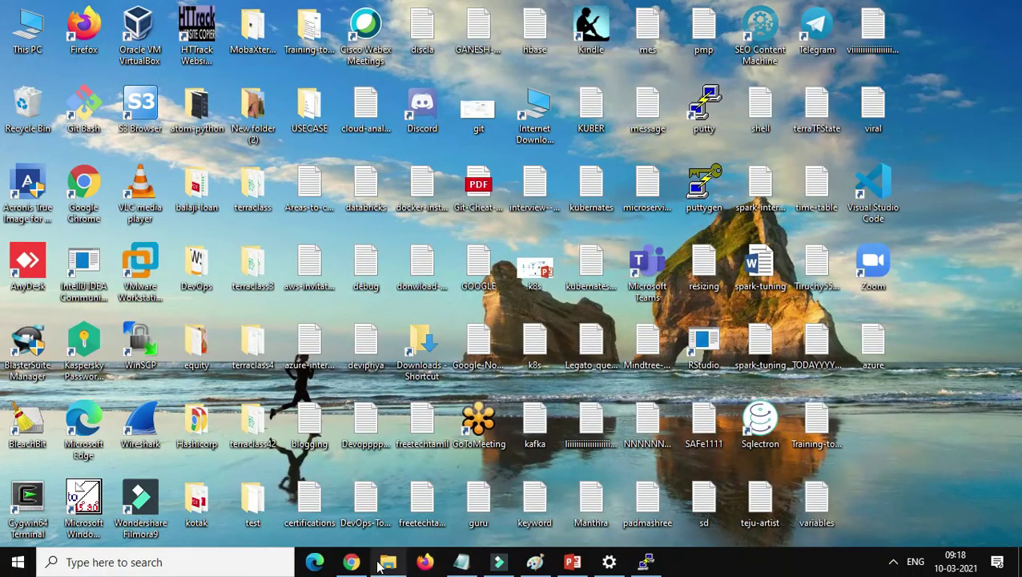
Open the bucket's new/ folder to check for my-angular-project.zip, then switch to the EC2 tab.
{"action": "left_click", "coordinate": [353, 561]}
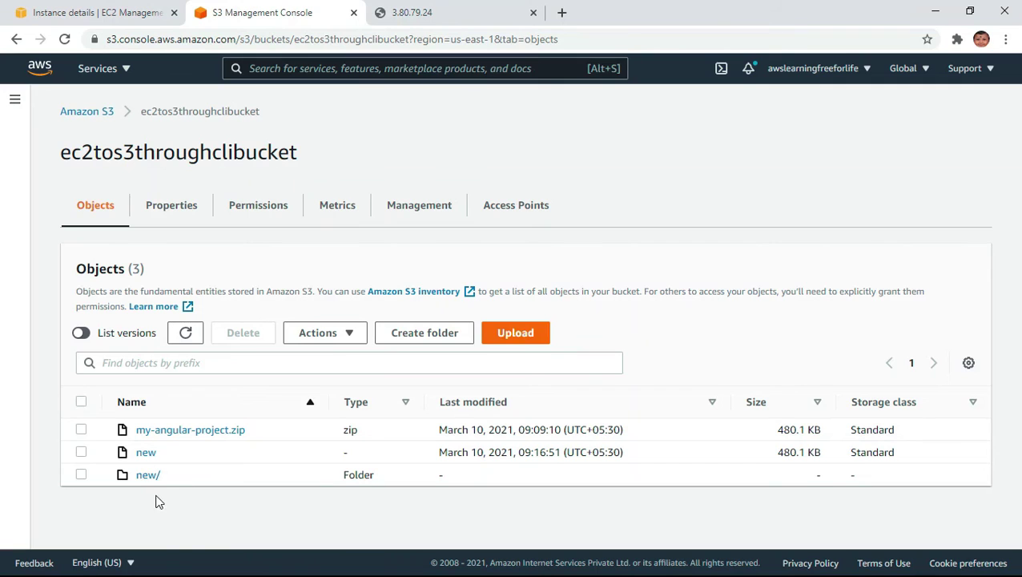
{"action": "left_click", "coordinate": [148, 476]}
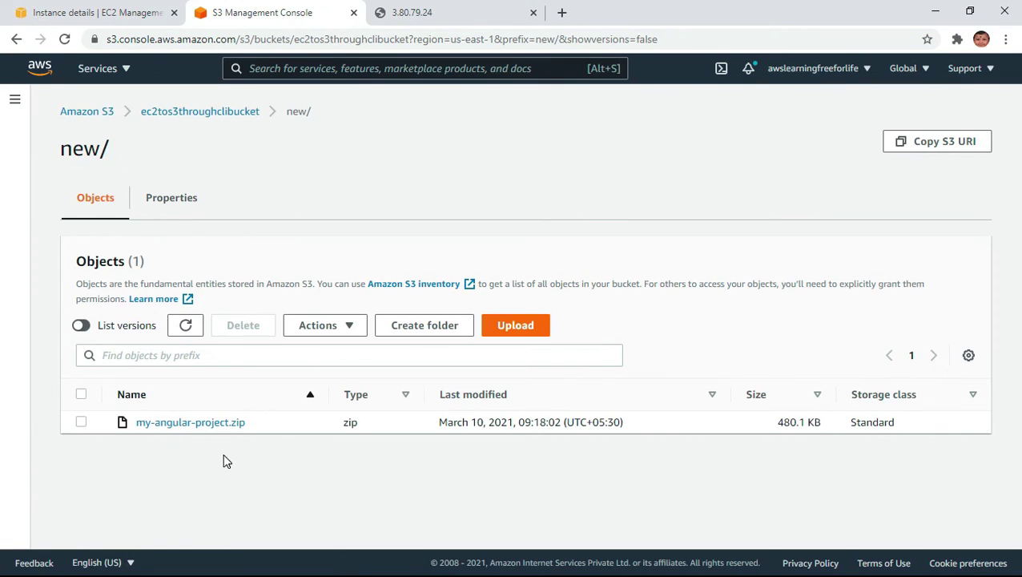
{"action": "left_click", "coordinate": [118, 13]}
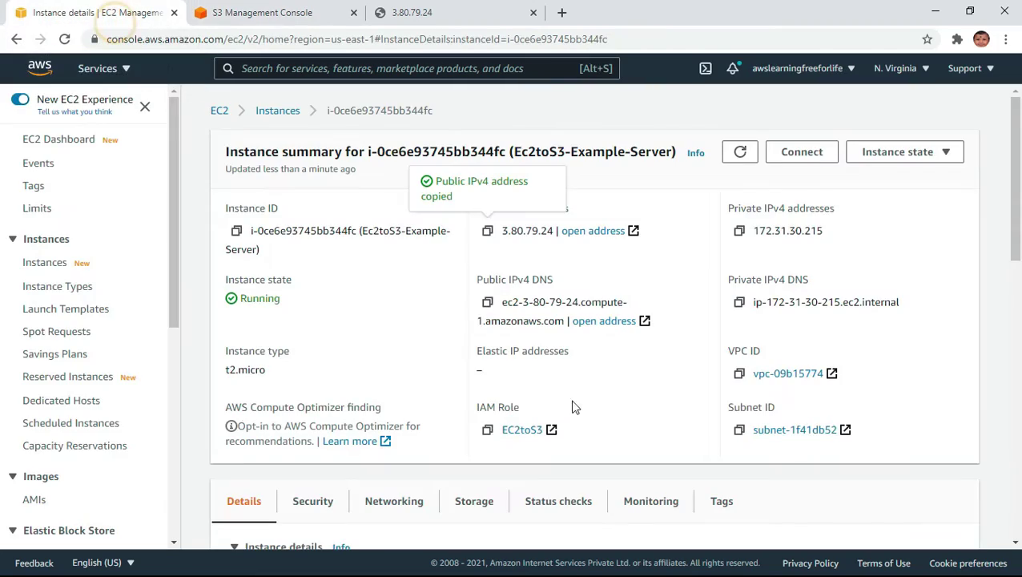
{"action": "left_click", "coordinate": [934, 11]}
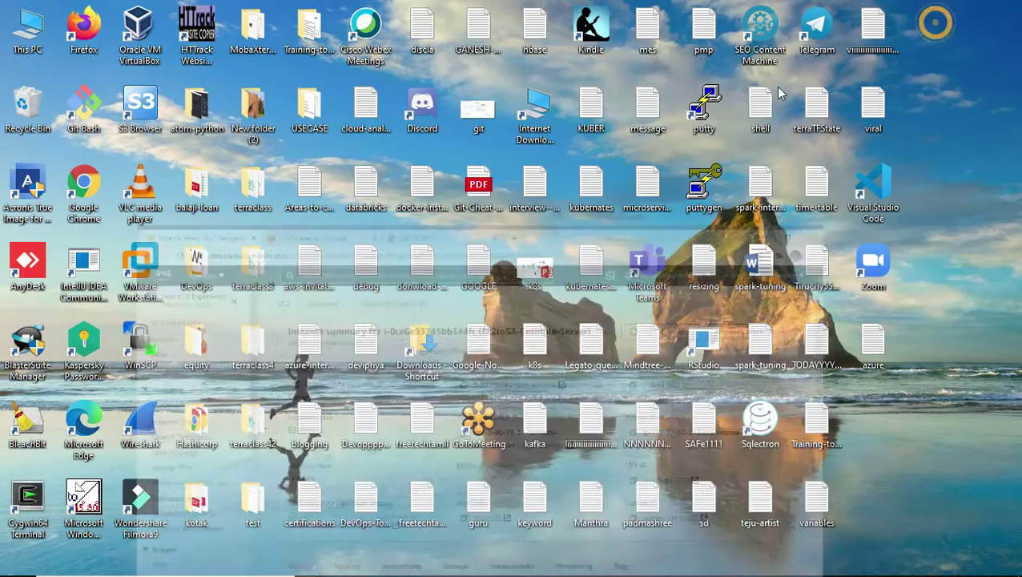
Recall the last upload command in the terminal and delete some characters from it.
{"action": "left_click", "coordinate": [645, 559]}
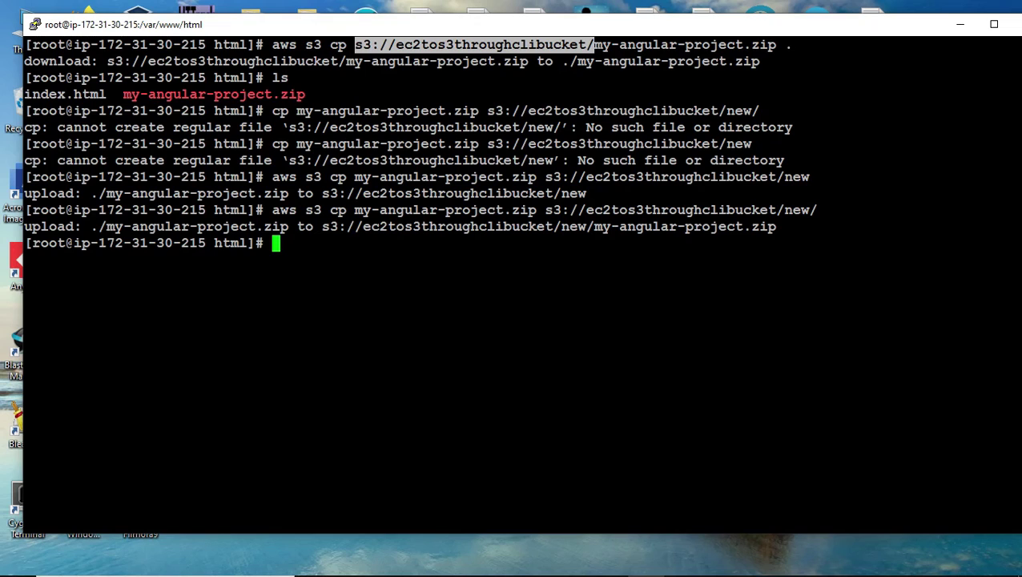
{"action": "key", "text": "Up"}
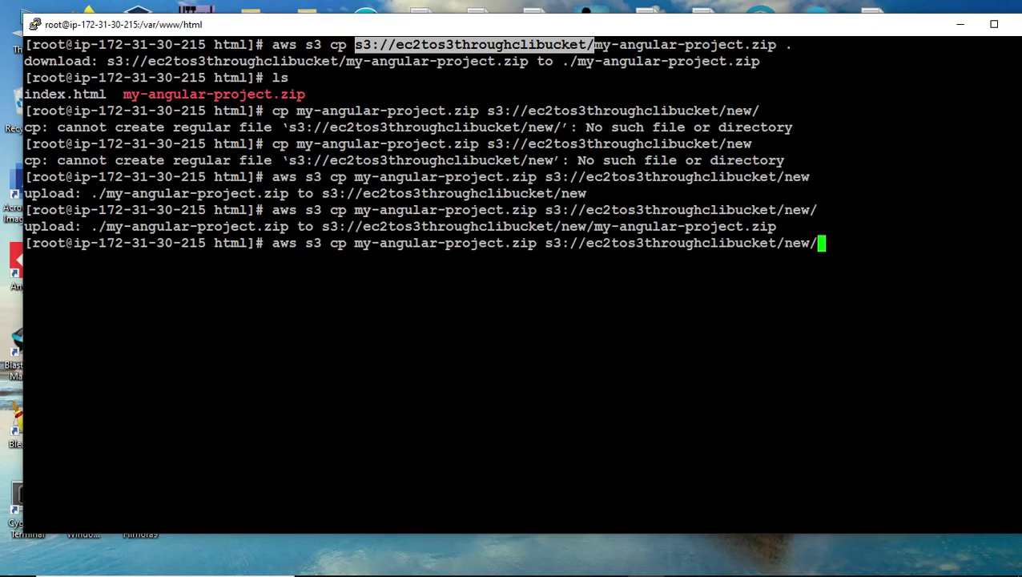
{"action": "key", "text": "Left"}
{"action": "key", "text": "Left"}
{"action": "key", "text": "Left"}
{"action": "key", "text": "Left"}
{"action": "key", "text": "Left"}
{"action": "key", "text": "Left"}
{"action": "key", "text": "Left"}
{"action": "key", "text": "Left"}
{"action": "key", "text": "Left"}
{"action": "key", "text": "Left"}
{"action": "key", "text": "Left"}
{"action": "key", "text": "Left"}
{"action": "key", "text": "Left"}
{"action": "key", "text": "Left"}
{"action": "key", "text": "Left"}
{"action": "key", "text": "Left"}
{"action": "key", "text": "Left"}
{"action": "key", "text": "BackSpace"}
{"action": "key", "text": "BackSpace"}
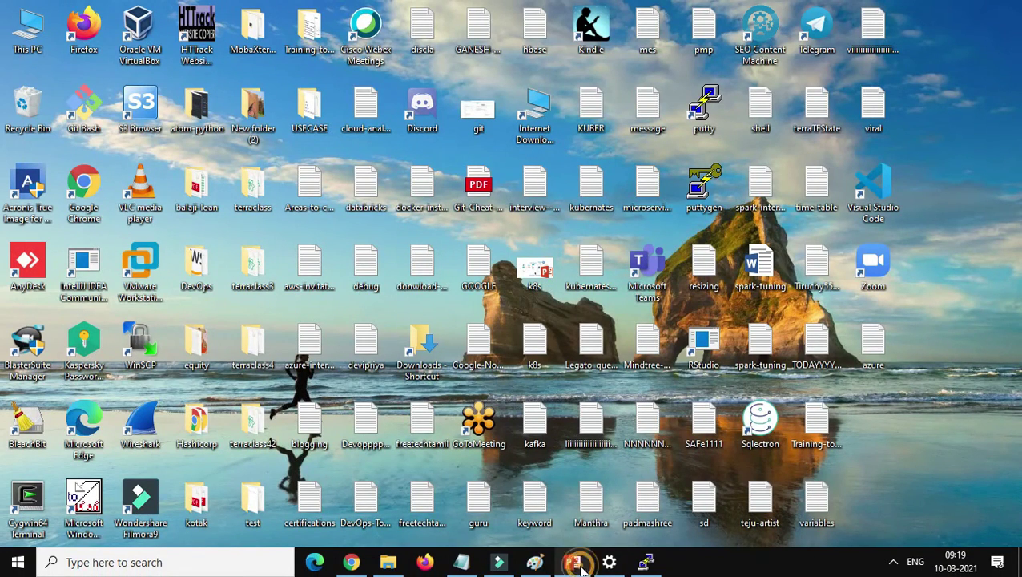
{"action": "left_click", "coordinate": [576, 561]}
Present slide 4, 'Thanks for Visiting', full-screen, then end the show and return to the terminal.
{"action": "left_click", "coordinate": [85, 409]}
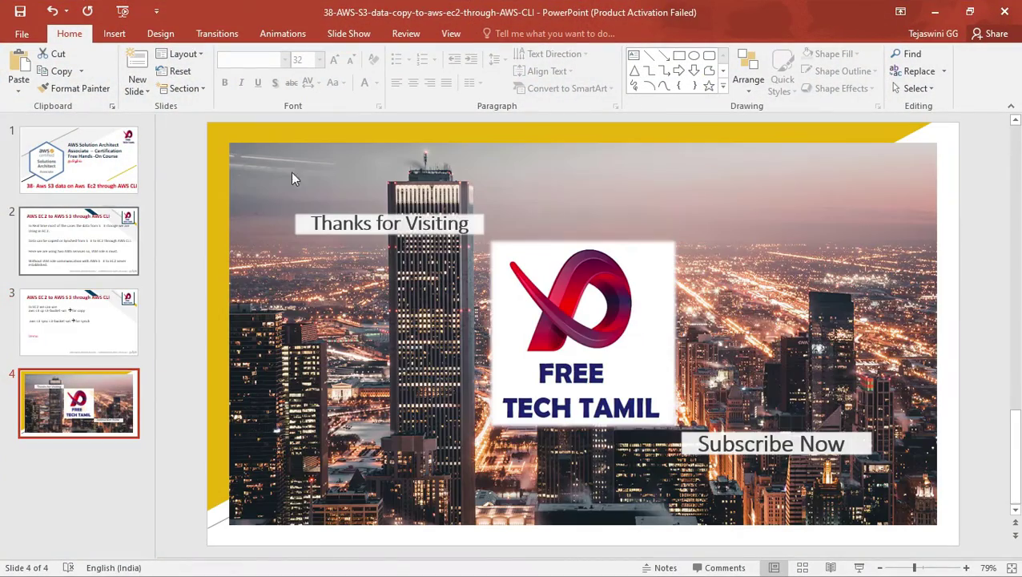
{"action": "left_click", "coordinate": [858, 567]}
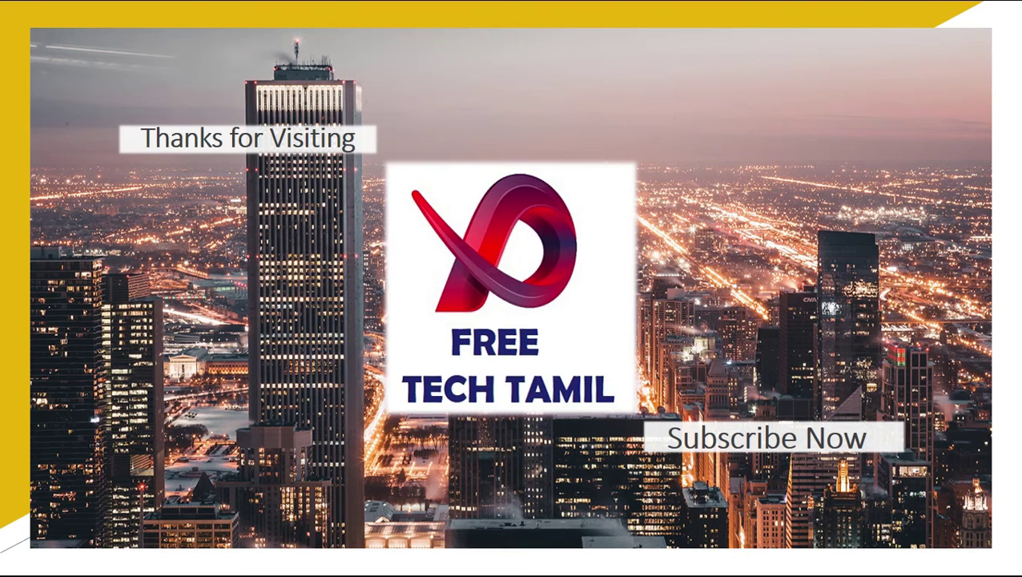
{"action": "key", "text": "Escape"}
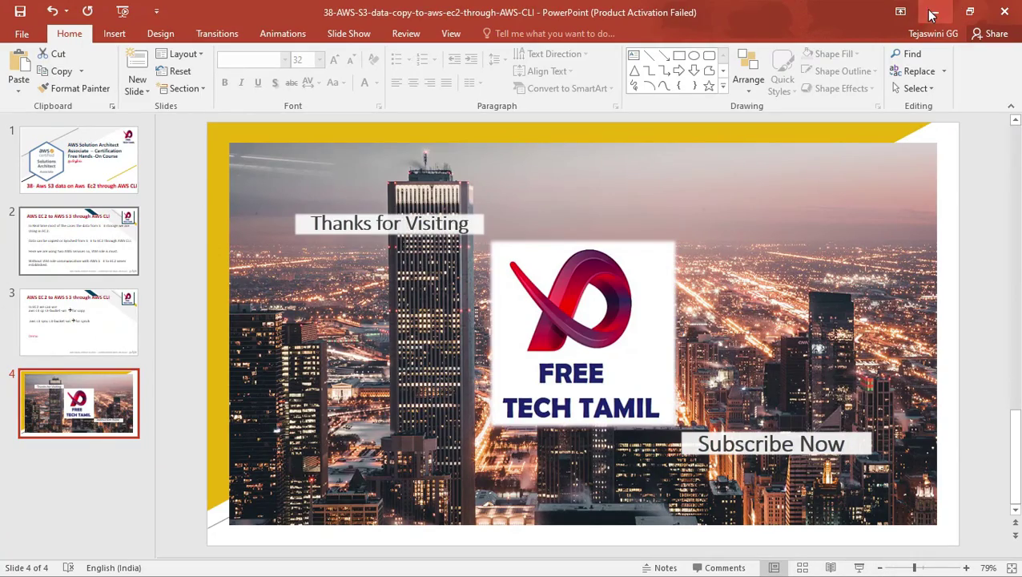
{"action": "left_click", "coordinate": [932, 13]}
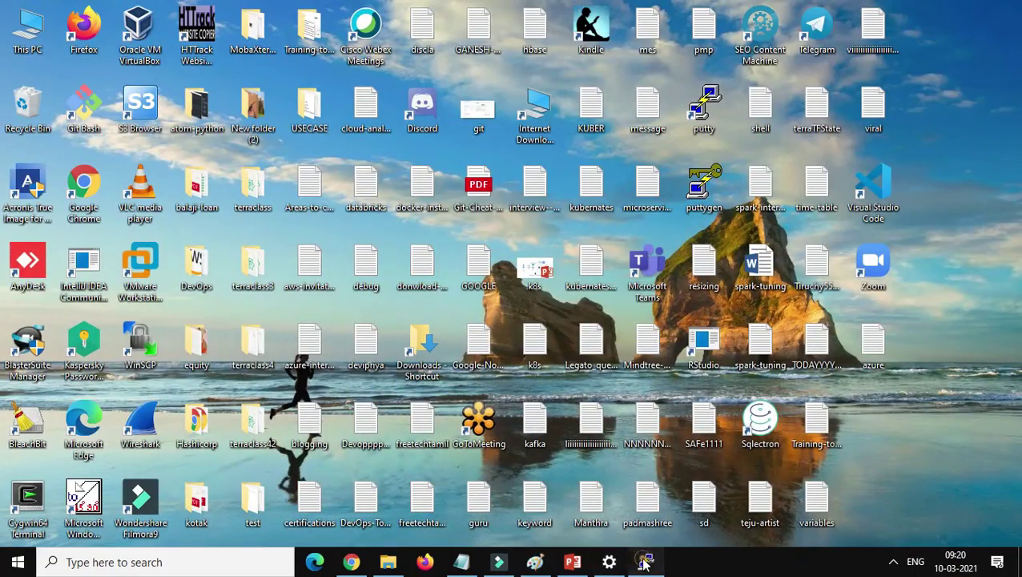
{"action": "left_click", "coordinate": [645, 563]}
{"action": "scroll", "coordinate": [513, 280], "scroll_direction": "up", "scroll_amount": 10}
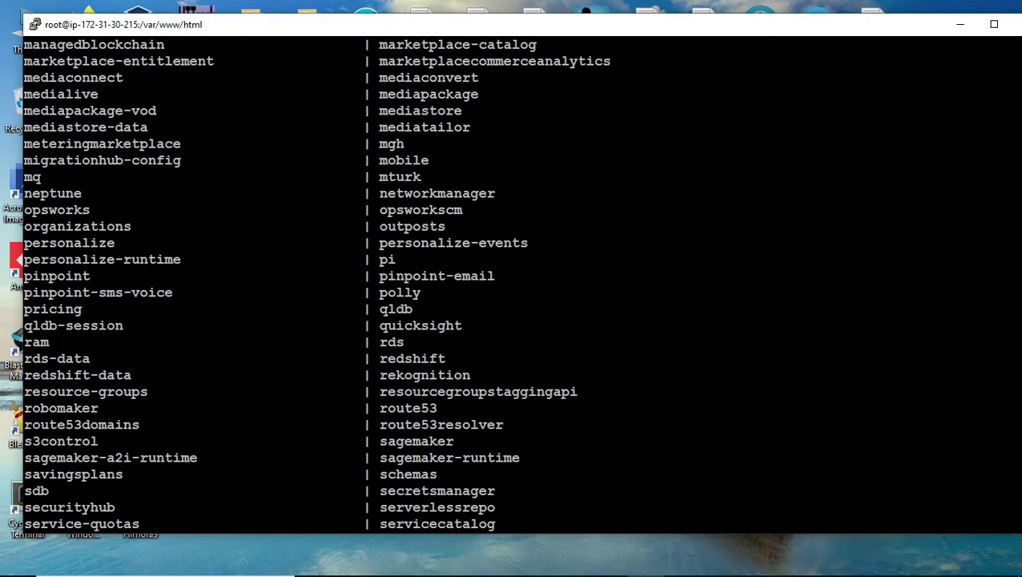
{"action": "mouse_move", "coordinate": [534, 572]}
{"action": "scroll", "coordinate": [513, 281], "scroll_direction": "down", "scroll_amount": 15}
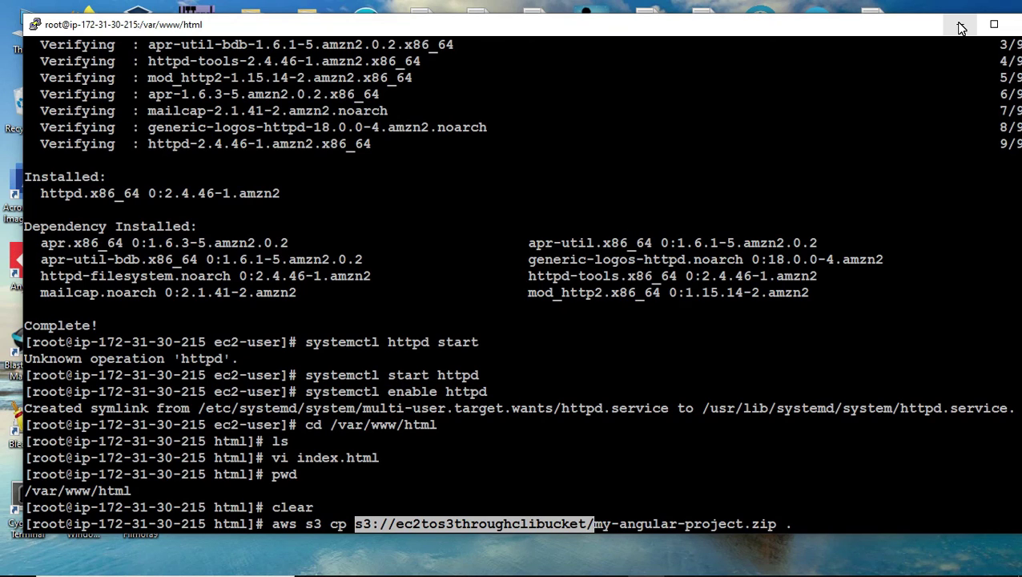
{"action": "left_click", "coordinate": [961, 28]}
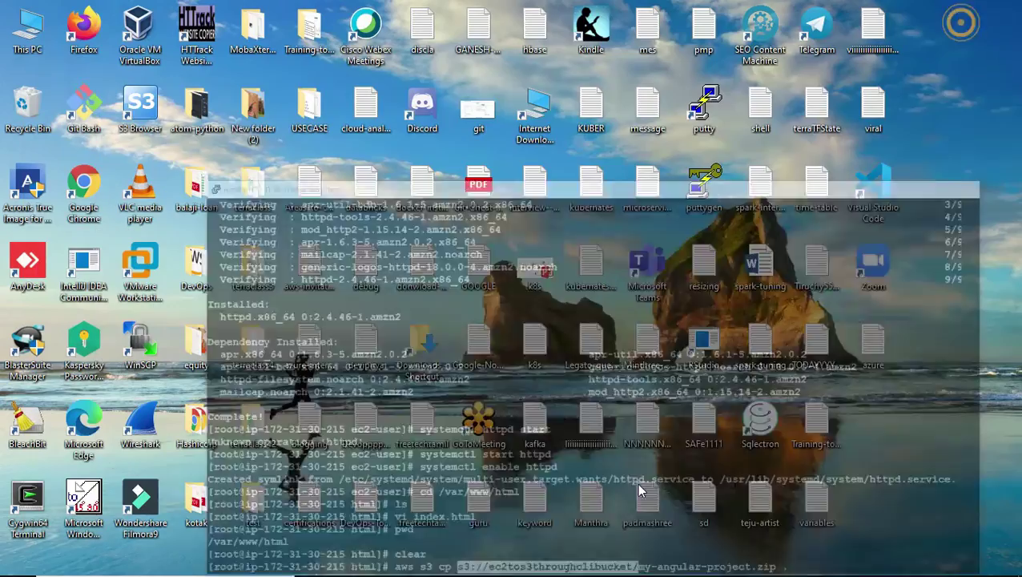
Bring PowerPoint back and present the 'Thanks for Visiting' slide full-screen.
{"action": "left_click", "coordinate": [572, 562]}
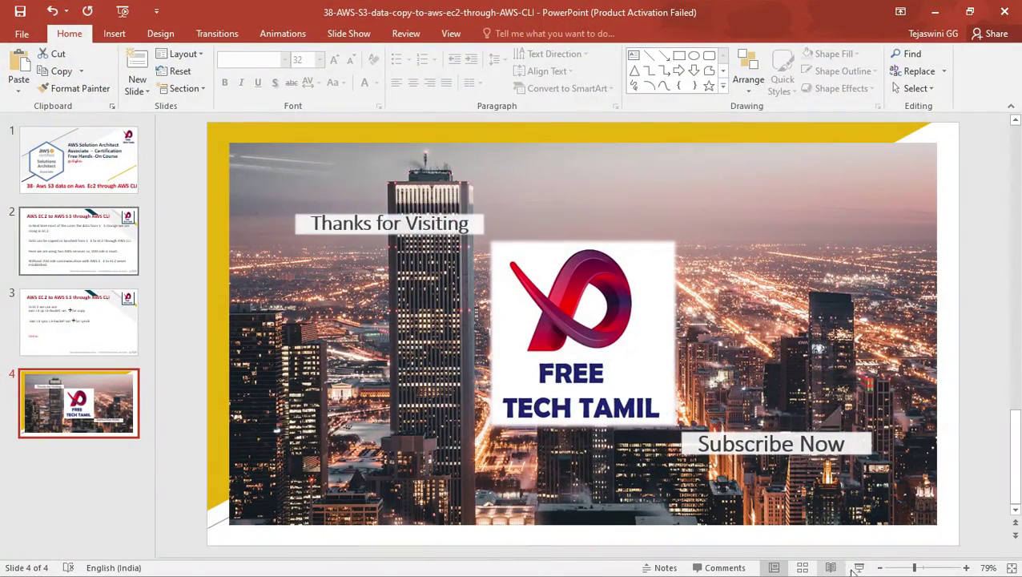
{"action": "left_click", "coordinate": [861, 568]}
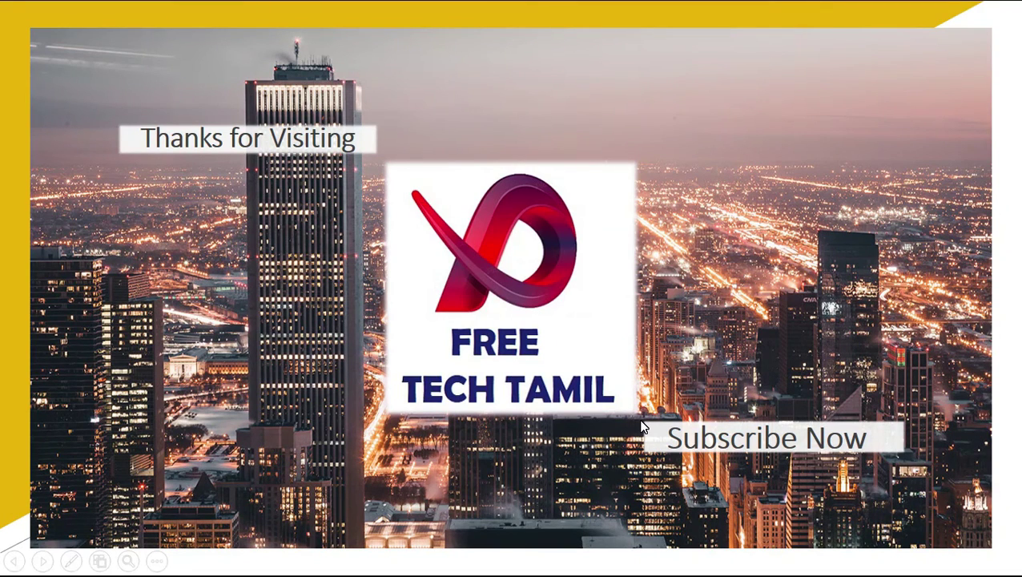